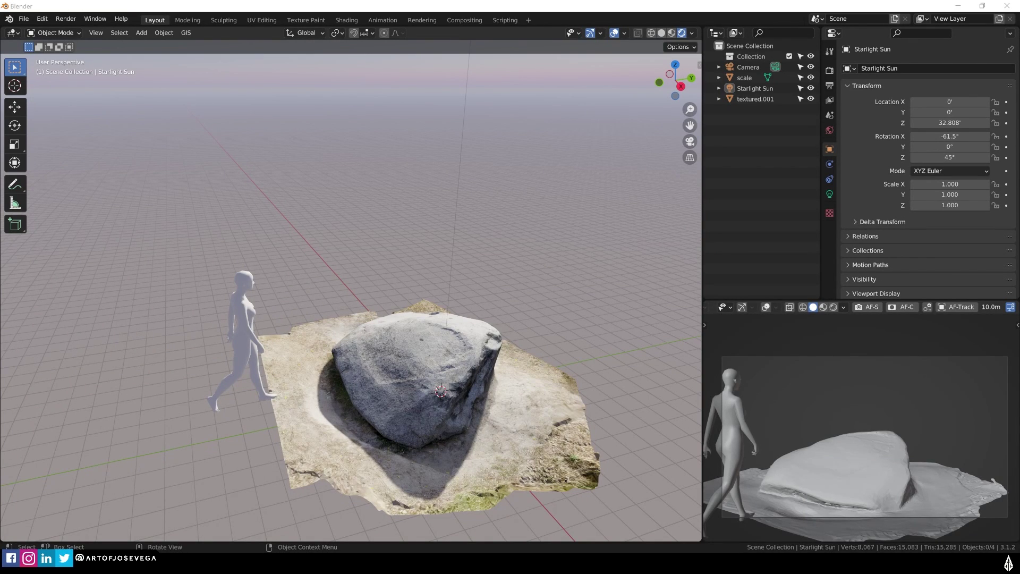
pyautogui.moveTo(519, 326); pyautogui.dragTo(460, 285, button='middle')
pyautogui.moveTo(326, 326)
pyautogui.mouseDown(button='middle')
pyautogui.moveTo(294, 331)
pyautogui.moveTo(329, 326)
pyautogui.mouseUp(button='middle')
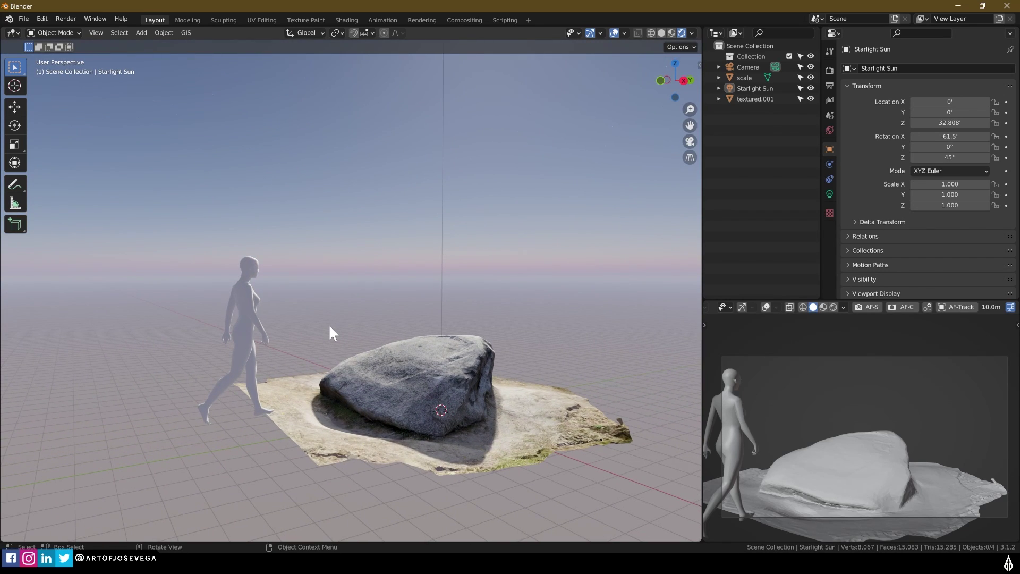
pyautogui.moveTo(453, 331); pyautogui.dragTo(329, 340, button='middle')
pyautogui.scroll(3, 409, 357)
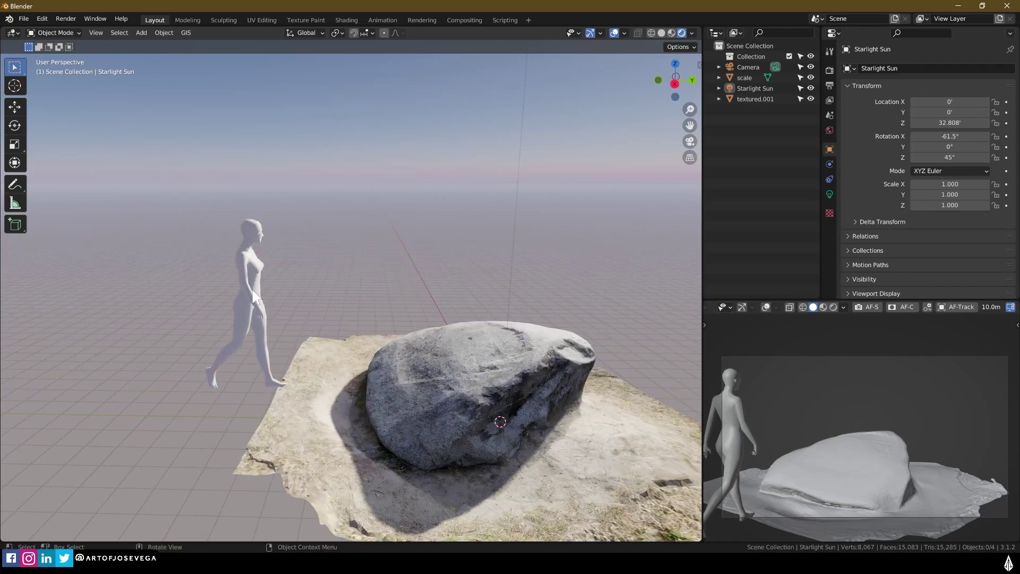
pyautogui.click(248, 255)
pyautogui.moveTo(379, 304); pyautogui.dragTo(487, 385, button='middle')
pyautogui.click(487, 385)
pyautogui.moveTo(493, 325); pyautogui.dragTo(423, 366, button='middle')
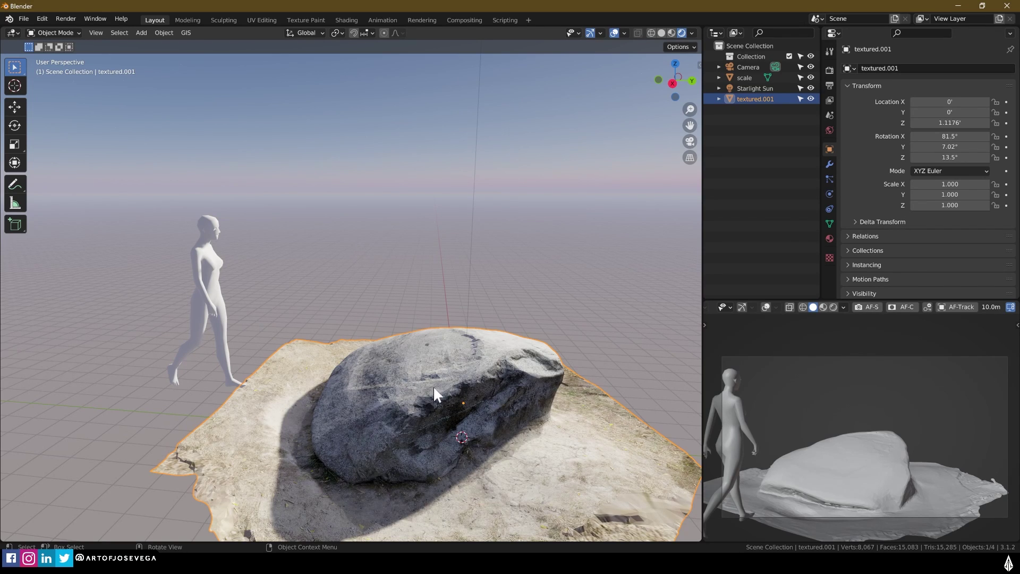
# Step: Orbit down onto the rock scan and select the walking scale figure
pyautogui.moveTo(434, 393); pyautogui.dragTo(626, 353, button='middle')
pyautogui.moveTo(212, 454); pyautogui.dragTo(375, 427, button='middle')
pyautogui.scroll(2, 368, 420)
pyautogui.keyDown('shift'); pyautogui.moveTo(277, 401); pyautogui.dragTo(334, 367, button='middle'); pyautogui.keyUp('shift')
pyautogui.click(269, 276)
# Step: Frame the figure beside the rock and show the Physical Atmosphere sidebar
pyautogui.scroll(2, 268, 258)
pyautogui.moveTo(269, 260); pyautogui.dragTo(374, 292, button='middle')
pyautogui.moveTo(476, 286); pyautogui.dragTo(324, 254, button='middle')
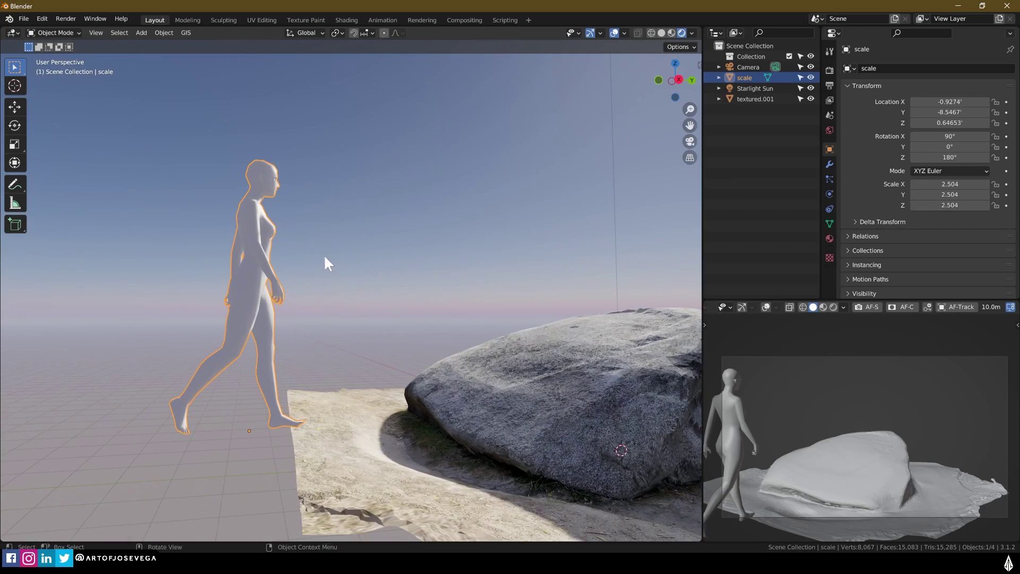
pyautogui.scroll(-2, 553, 366)
pyautogui.keyDown('shift'); pyautogui.moveTo(457, 307); pyautogui.dragTo(363, 372, button='middle'); pyautogui.keyUp('shift')
pyautogui.scroll(3, 363, 373)
pyautogui.scroll(-3, 366, 378)
pyautogui.moveTo(359, 319); pyautogui.dragTo(419, 335, button='middle')
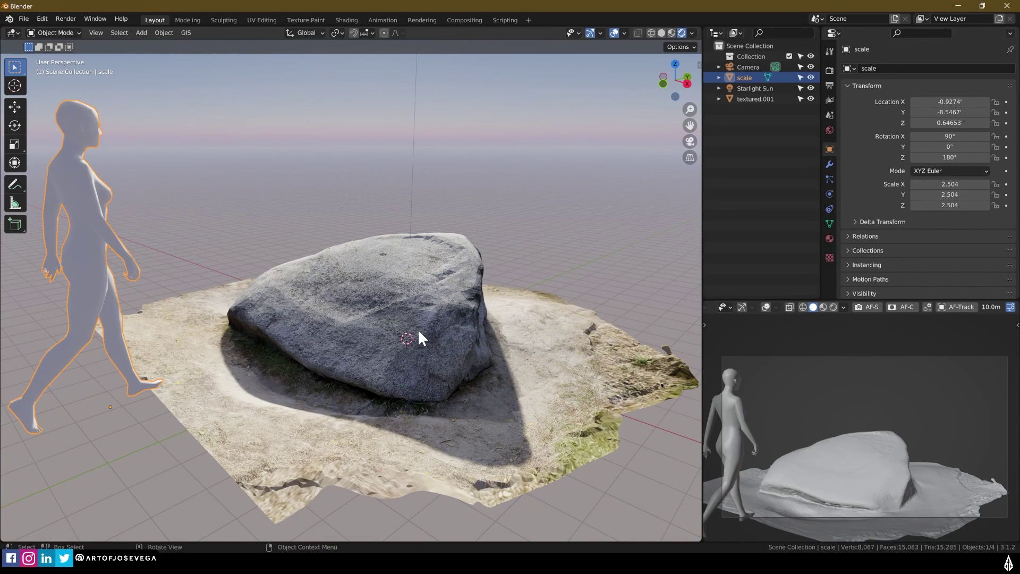
pyautogui.moveTo(481, 350); pyautogui.dragTo(464, 356, button='middle')
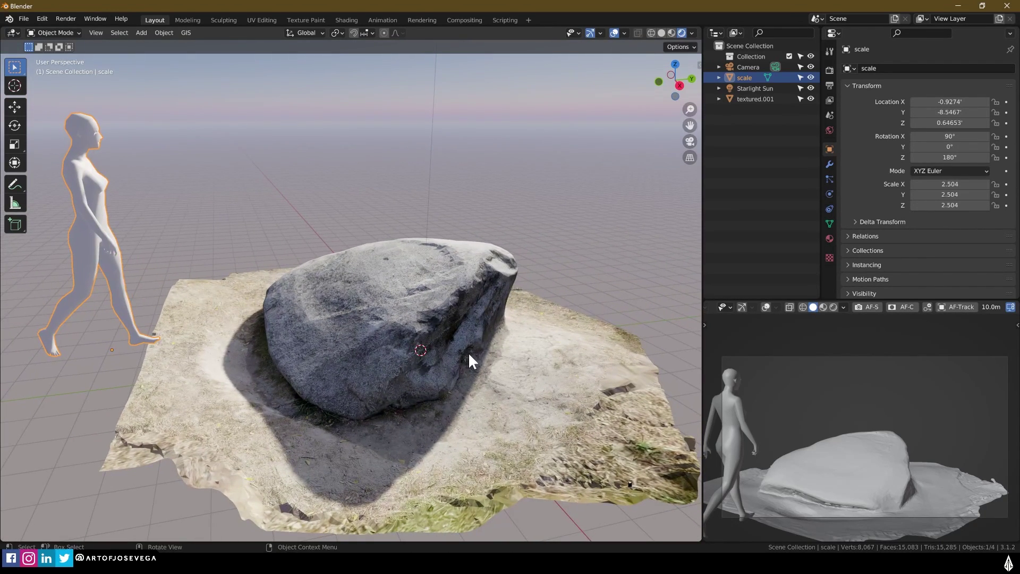
pyautogui.press('n')
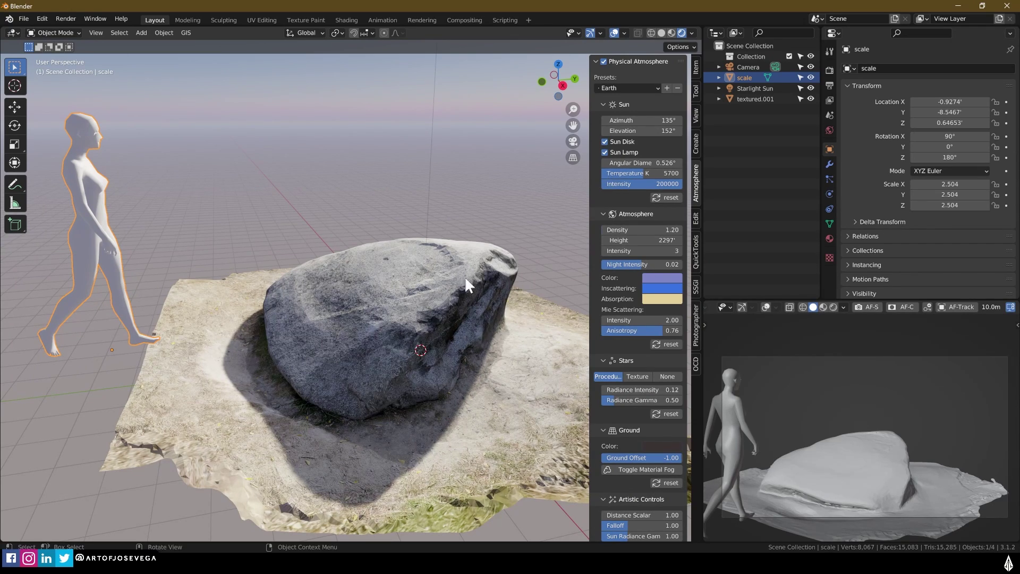
# Step: Turn the atmosphere sun azimuth from 135° to 99.8°, then orbit to check the new shadow
pyautogui.press('n')
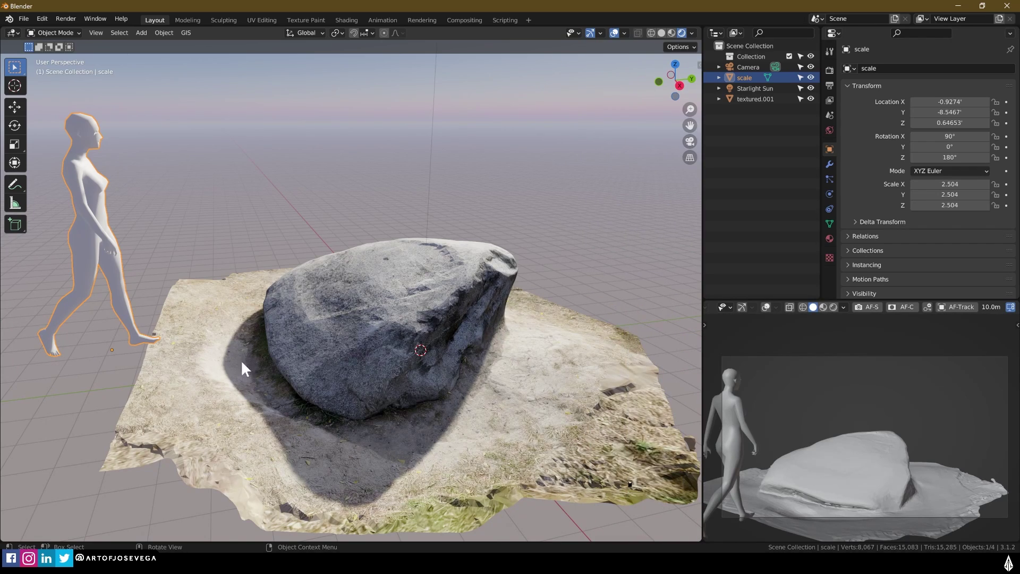
pyautogui.press('n')
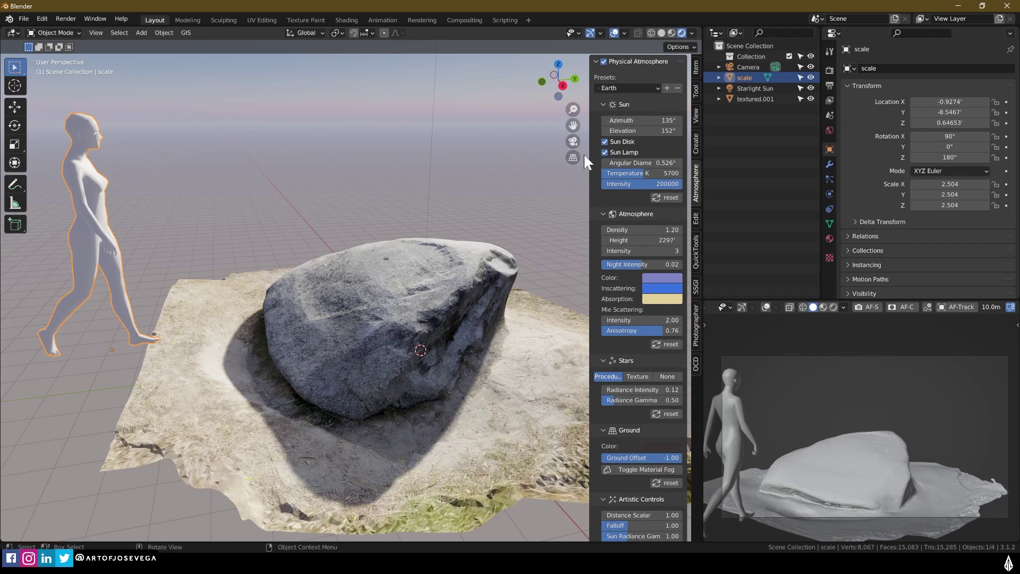
pyautogui.moveTo(650, 120); pyautogui.dragTo(433, 201)
pyautogui.press('n')
pyautogui.moveTo(387, 264); pyautogui.dragTo(505, 323, button='middle')
pyautogui.moveTo(318, 251); pyautogui.dragTo(547, 390, button='middle')
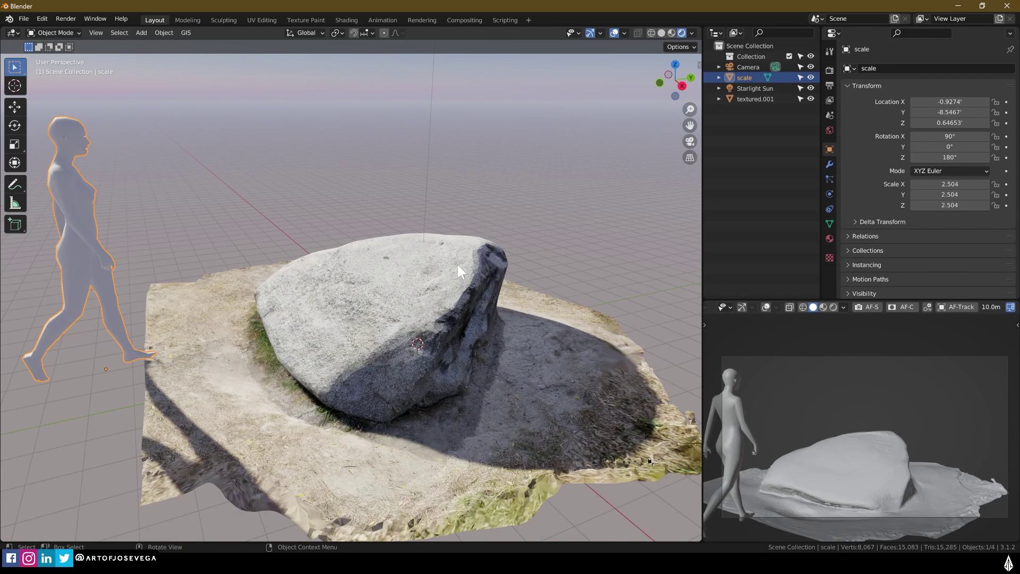
# Step: Orbit around the rock and figure to inspect the new shadow from every side
pyautogui.moveTo(444, 319); pyautogui.dragTo(455, 335, button='middle')
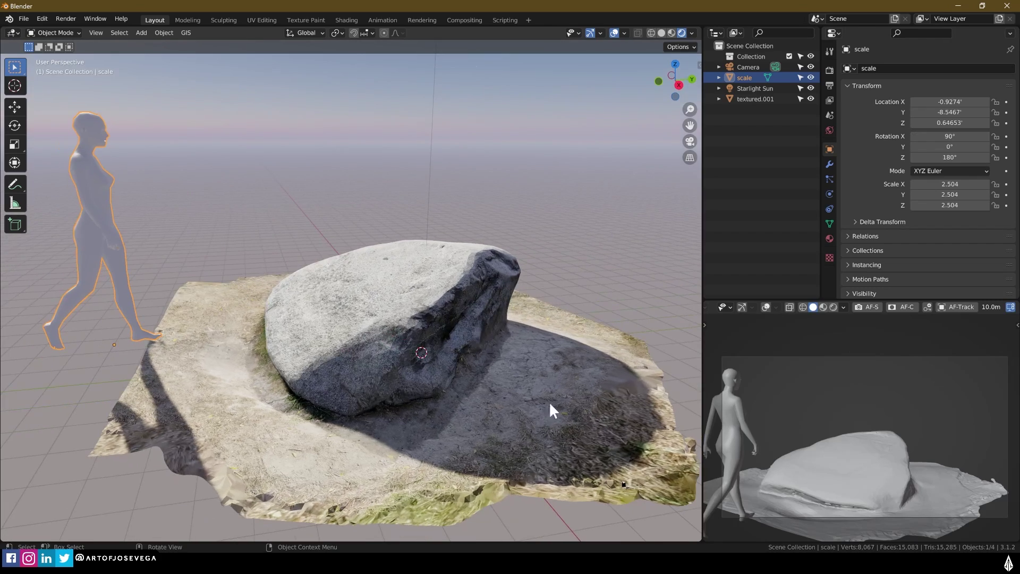
pyautogui.moveTo(551, 410); pyautogui.dragTo(504, 392, button='middle')
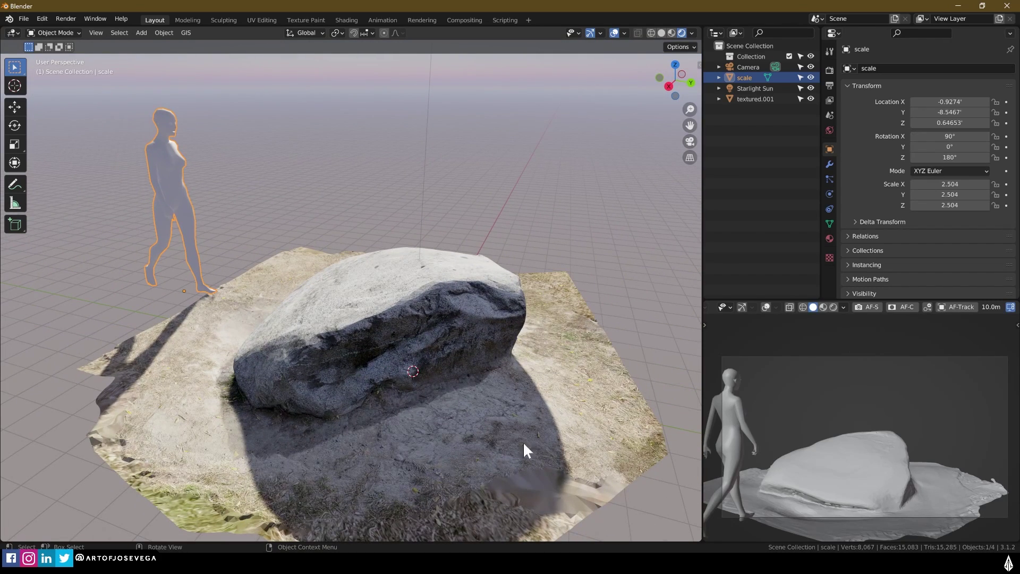
pyautogui.moveTo(409, 409); pyautogui.dragTo(442, 425, button='middle')
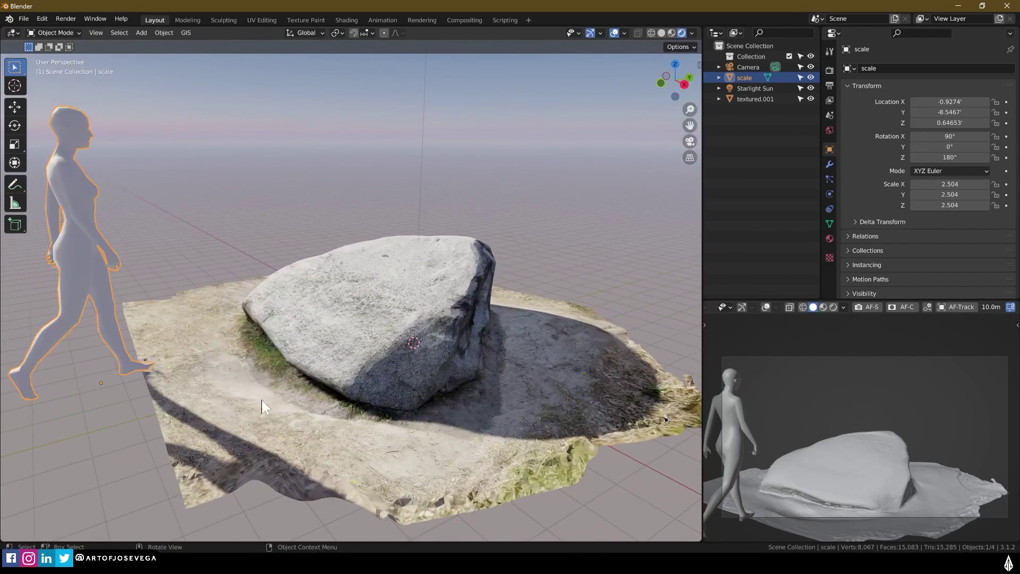
pyautogui.moveTo(398, 261); pyautogui.dragTo(340, 398, button='middle')
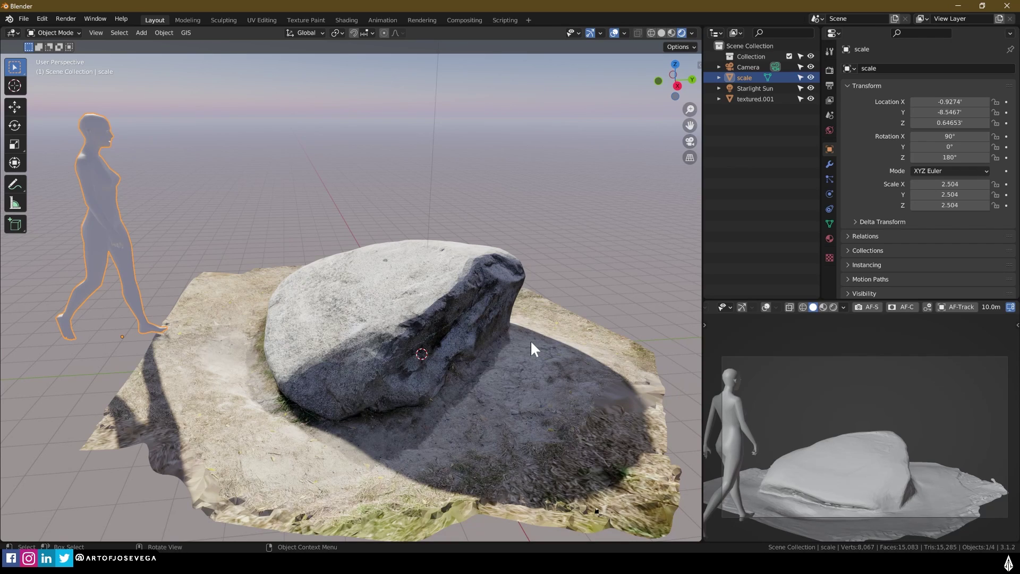
pyautogui.moveTo(439, 364); pyautogui.dragTo(494, 344, button='middle')
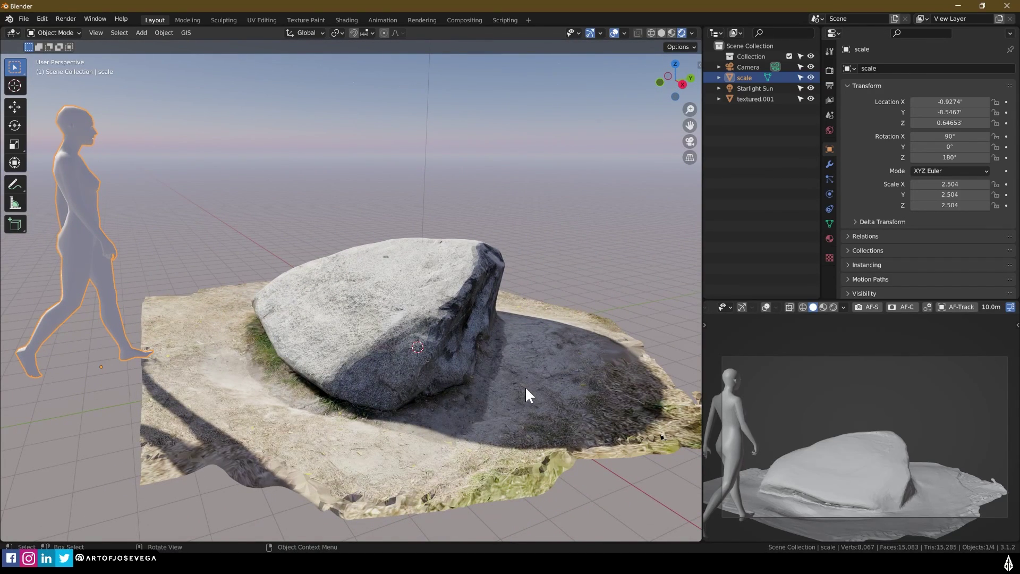
pyautogui.moveTo(388, 353); pyautogui.dragTo(462, 353, button='middle')
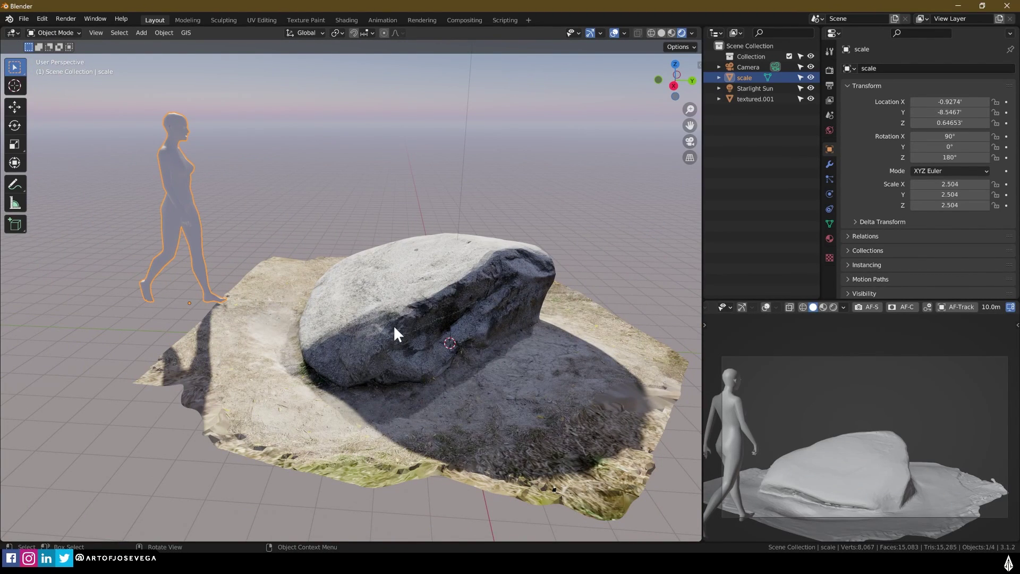
pyautogui.moveTo(396, 327); pyautogui.dragTo(428, 357, button='middle')
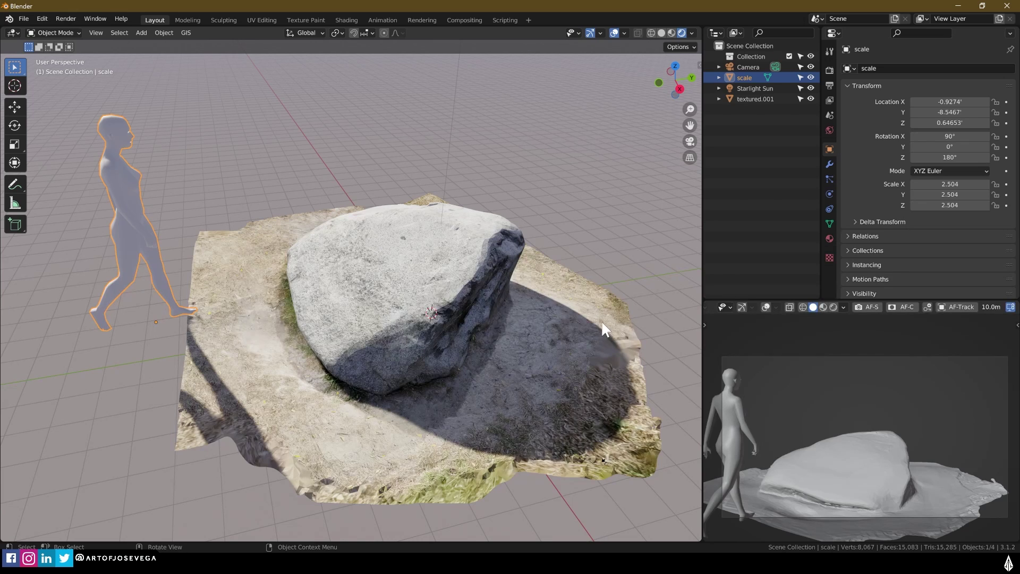
pyautogui.moveTo(488, 375); pyautogui.dragTo(459, 333, button='middle')
# Step: Raise the atmosphere density for heavy haze, deselect everything, and orbit around the hazy rock
pyautogui.press('n')
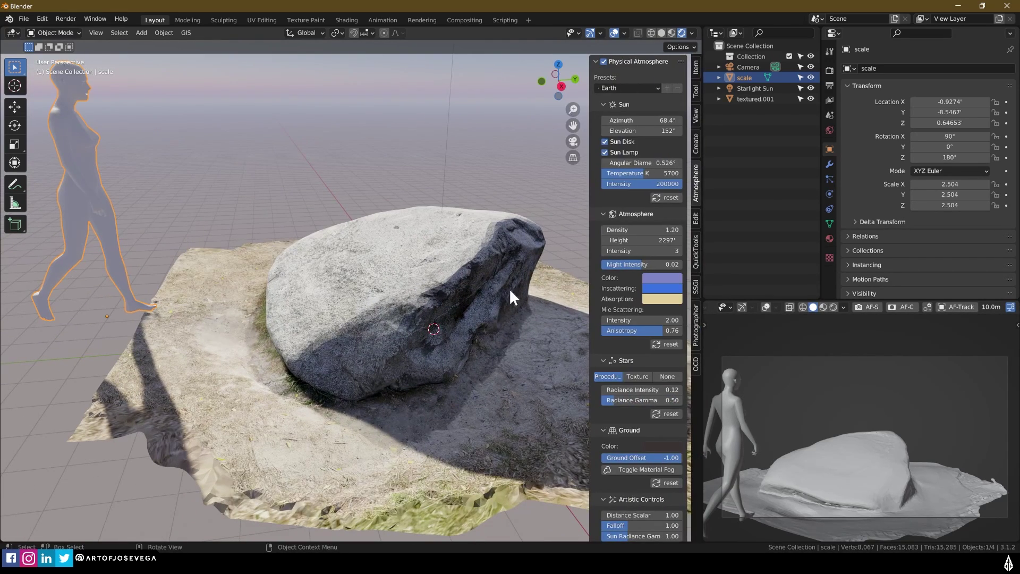
pyautogui.moveTo(608, 229); pyautogui.dragTo(681, 229)
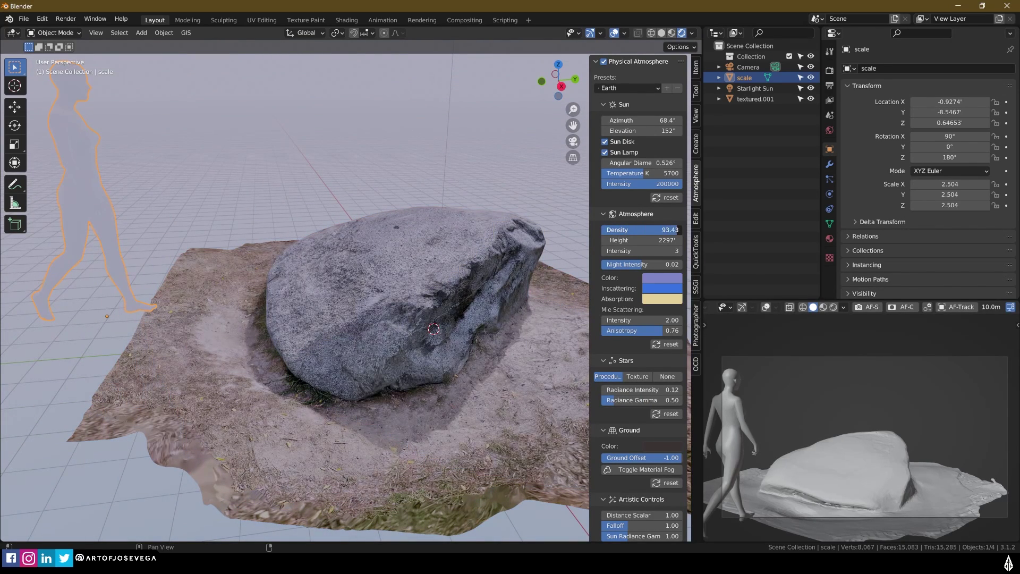
pyautogui.click(349, 164)
pyautogui.moveTo(350, 163); pyautogui.dragTo(507, 263, button='middle')
pyautogui.press('n')
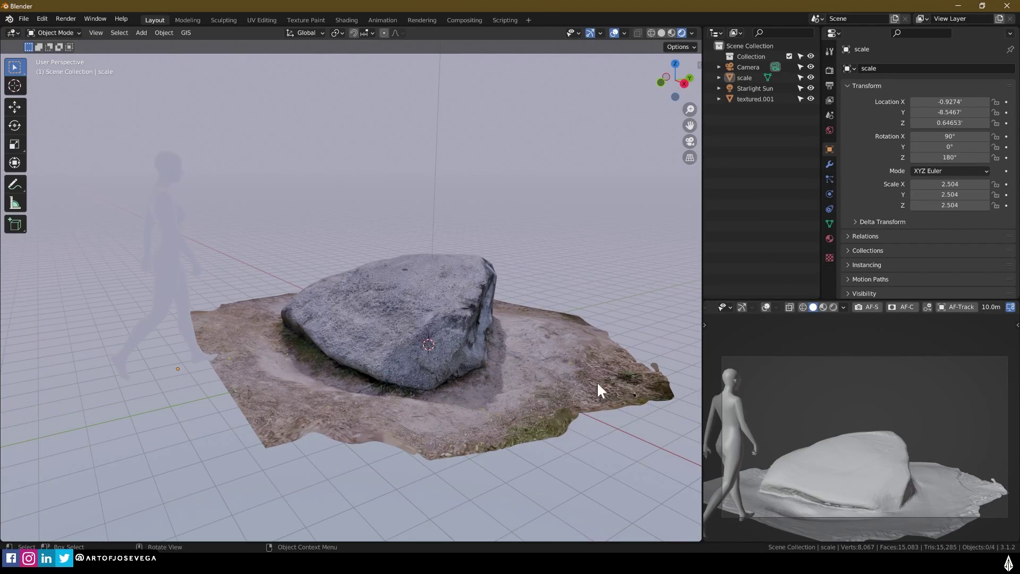
pyautogui.moveTo(597, 381); pyautogui.dragTo(438, 361, button='middle')
pyautogui.press('n')
pyautogui.press('n')
# Step: Add a Sun light, place it beside the walking figure, and tilt it toward the rock
pyautogui.hotkey('shift', 'a')
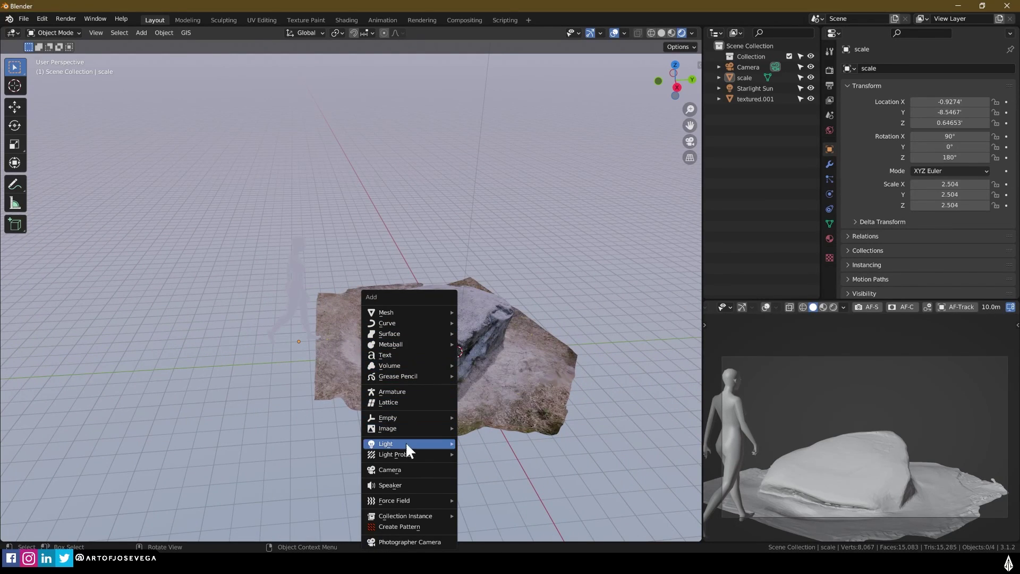
pyautogui.moveTo(406, 444)
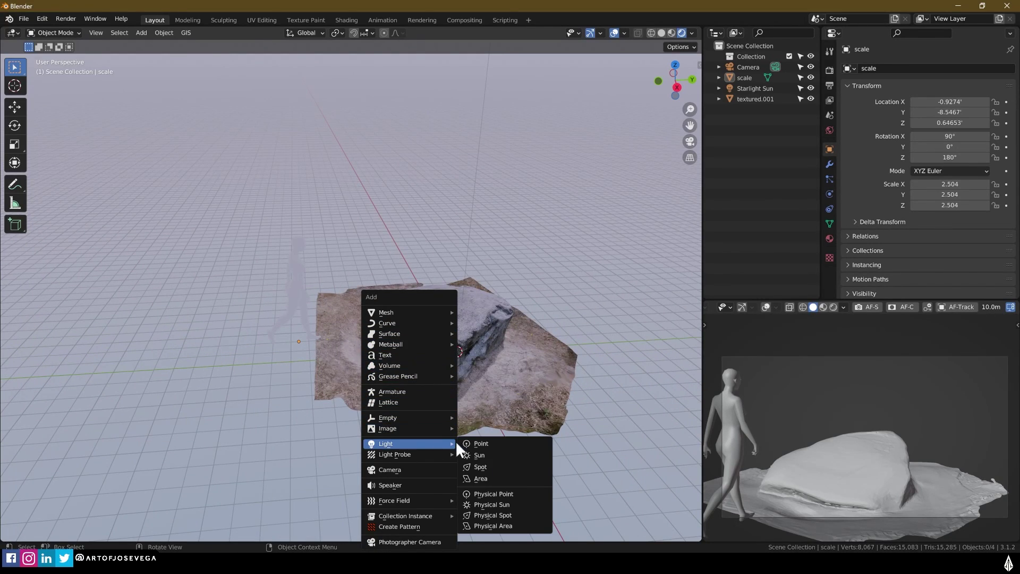
pyautogui.click(489, 452)
pyautogui.press('g')
pyautogui.click(304, 347)
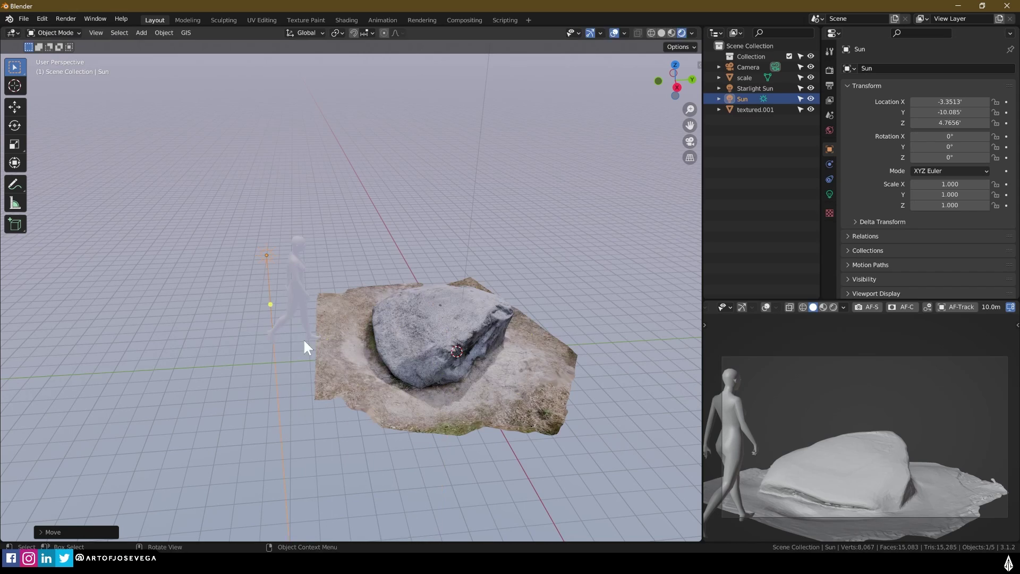
pyautogui.press('r')
pyautogui.click(468, 304)
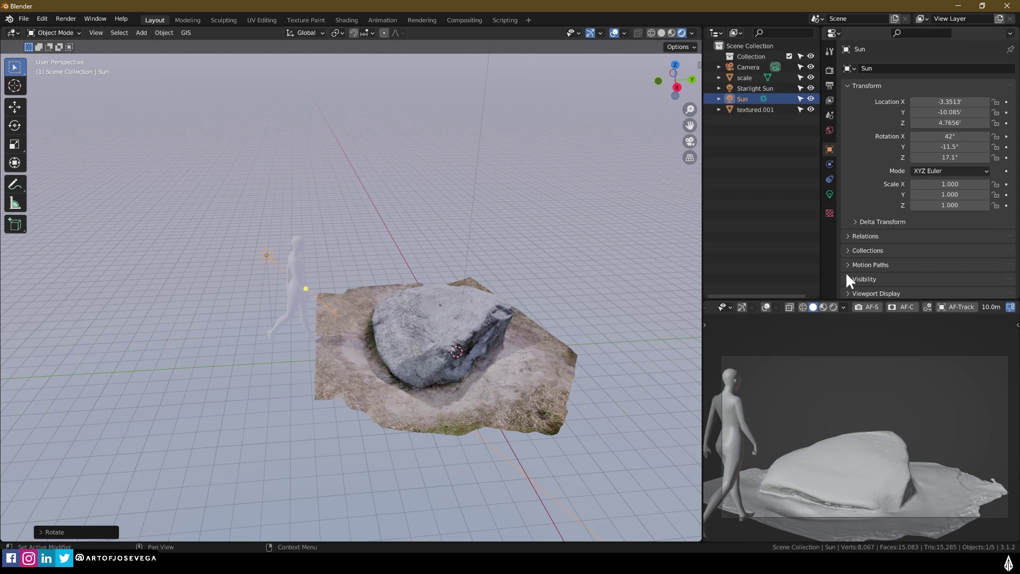
# Step: Raise the new Sun's irradiance to 8.000 W/m² in its light settings
pyautogui.click(830, 194)
pyautogui.click(998, 164)
pyautogui.doubleClick(998, 162)
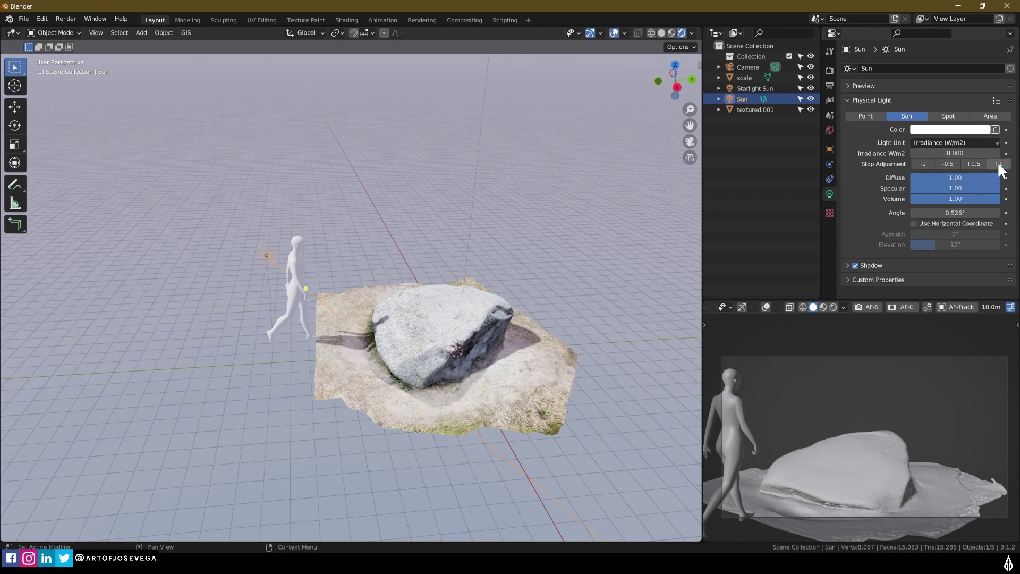
pyautogui.scroll(3, 502, 313)
pyautogui.moveTo(501, 313); pyautogui.dragTo(496, 295, button='middle')
# Step: Spin the Sun around the Z axis to a new heading and orbit to check the shadows
pyautogui.press('r')
pyautogui.press('z')
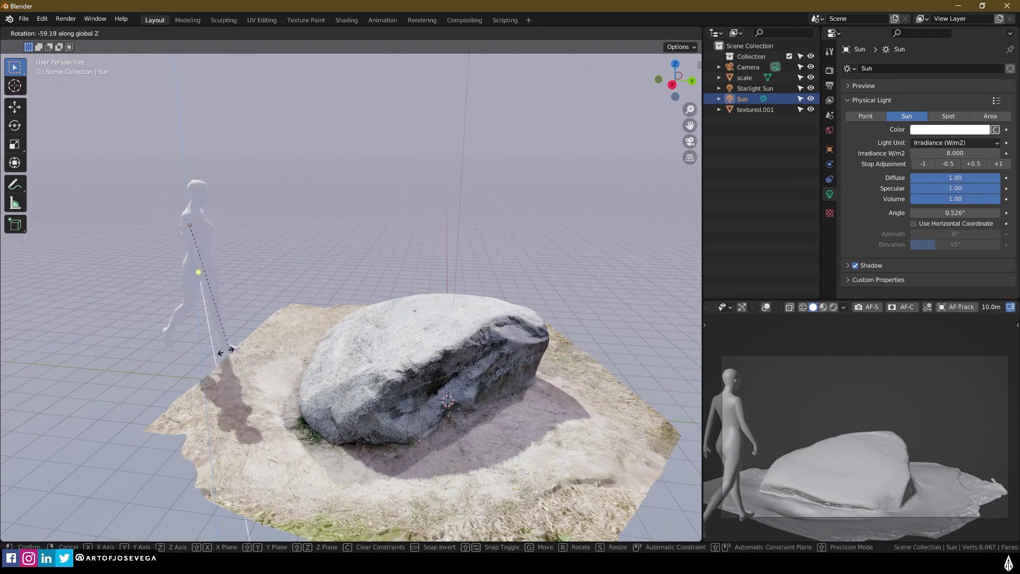
pyautogui.click(251, 308)
pyautogui.moveTo(378, 344); pyautogui.dragTo(402, 355, button='middle')
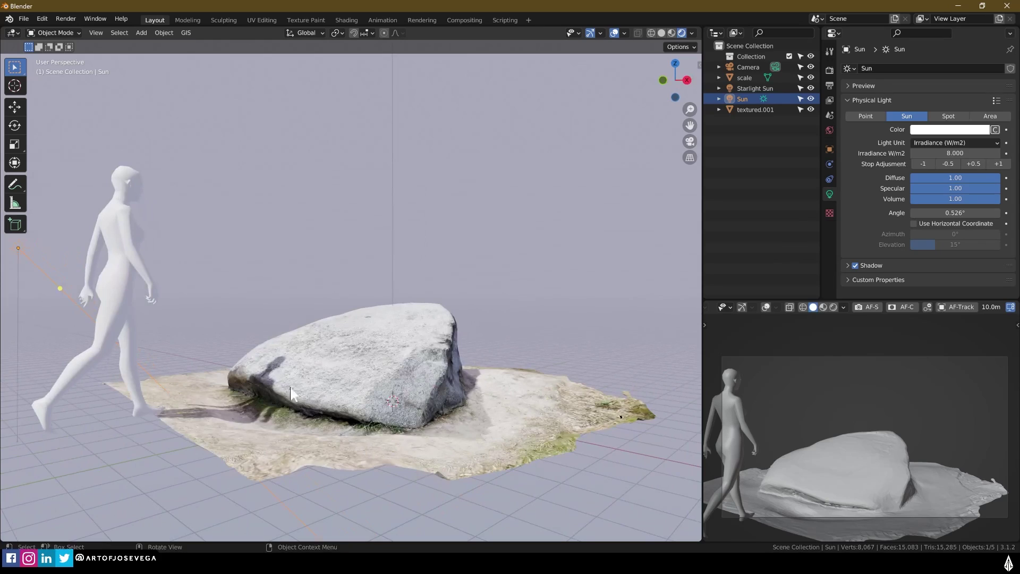
pyautogui.moveTo(463, 324); pyautogui.dragTo(553, 393, button='middle')
pyautogui.scroll(3, 394, 374)
pyautogui.scroll(-5, 396, 369)
pyautogui.scroll(2, 409, 352)
# Step: Delete the old Sun lamp from the scene
pyautogui.press('x')
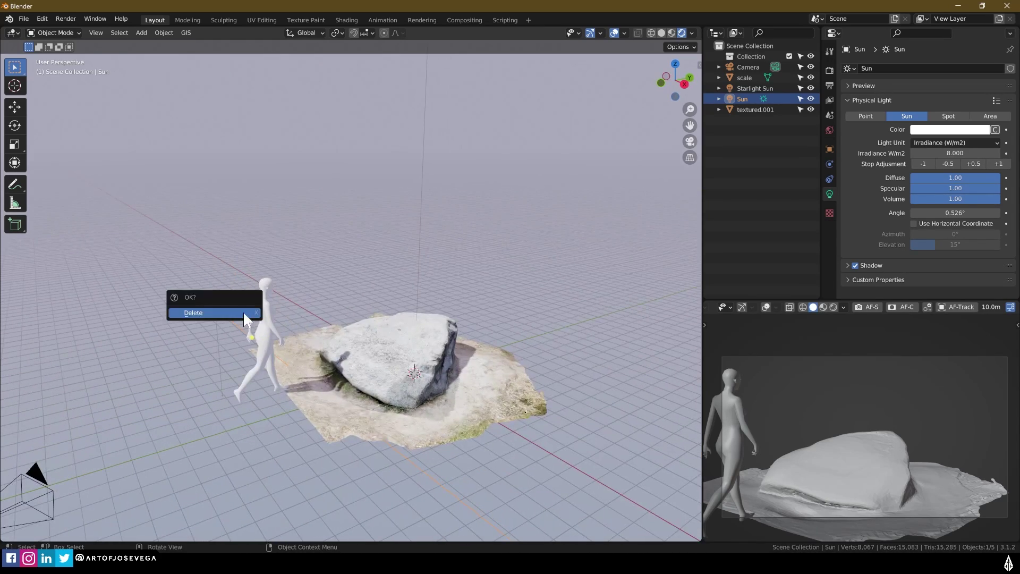
pyautogui.click(243, 311)
pyautogui.scroll(3, 427, 348)
pyautogui.keyDown('shift'); pyautogui.moveTo(454, 337); pyautogui.dragTo(478, 291, button='middle'); pyautogui.keyUp('shift')
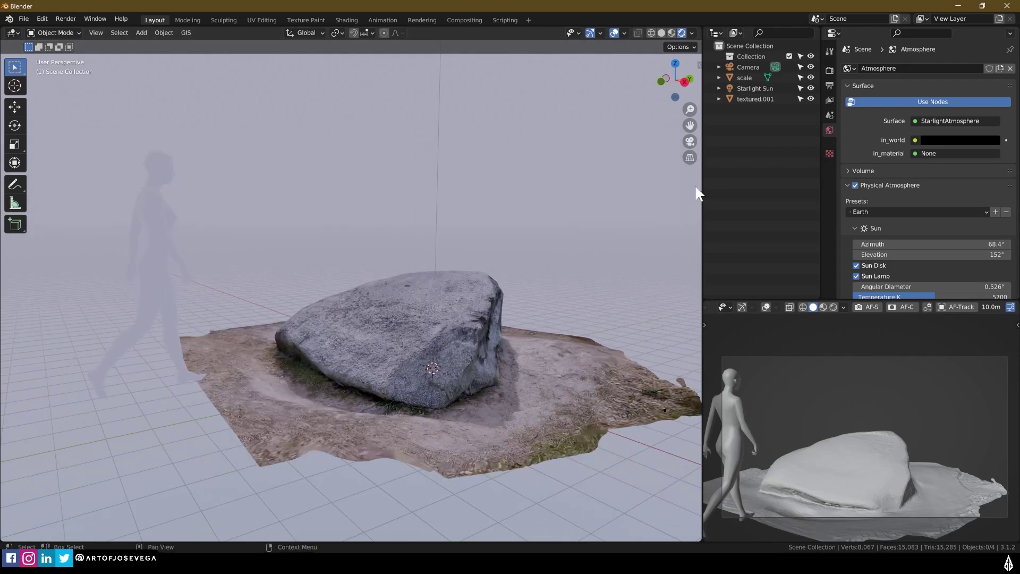
# Step: Lower the Physical Atmosphere density from 93.43 to about 1.12 to clear the fog
pyautogui.press('n')
pyautogui.moveTo(489, 281); pyautogui.dragTo(246, 340, button='middle')
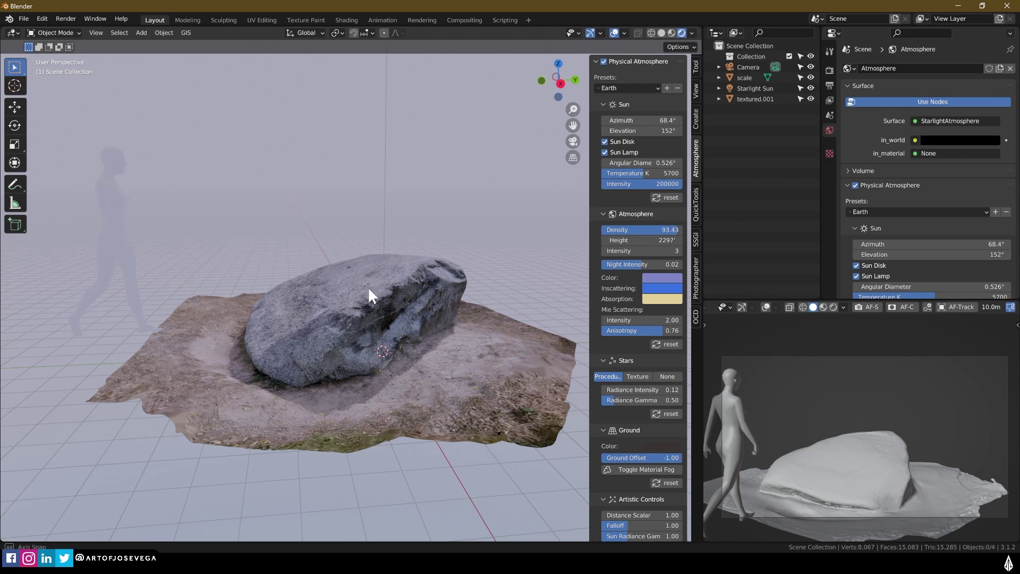
pyautogui.moveTo(369, 289); pyautogui.dragTo(370, 299, button='middle')
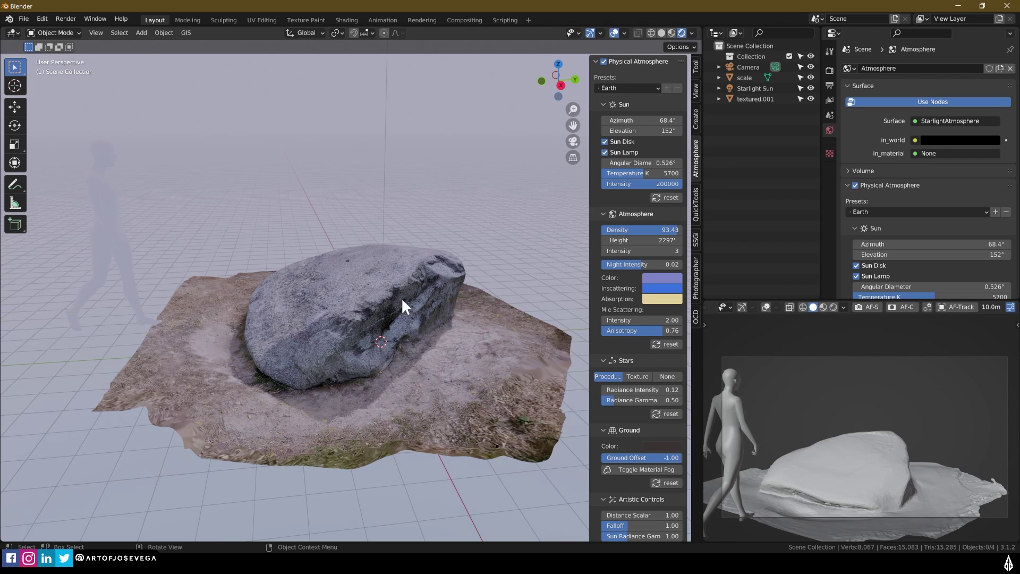
pyautogui.moveTo(267, 301); pyautogui.dragTo(316, 288, button='middle')
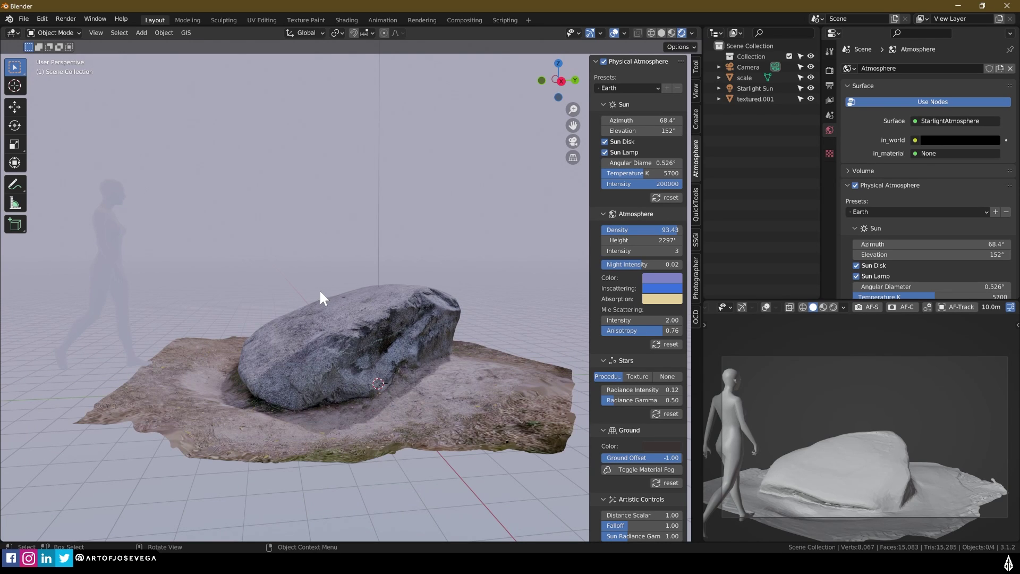
pyautogui.moveTo(393, 267); pyautogui.dragTo(435, 279, button='middle')
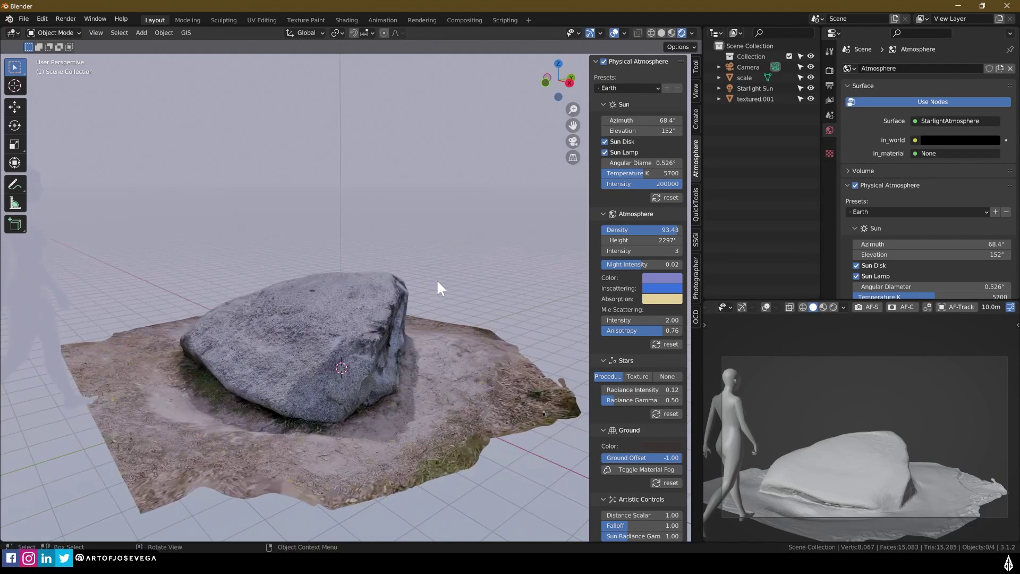
pyautogui.press('n')
pyautogui.press('n')
pyautogui.moveTo(473, 285); pyautogui.dragTo(349, 279, button='middle')
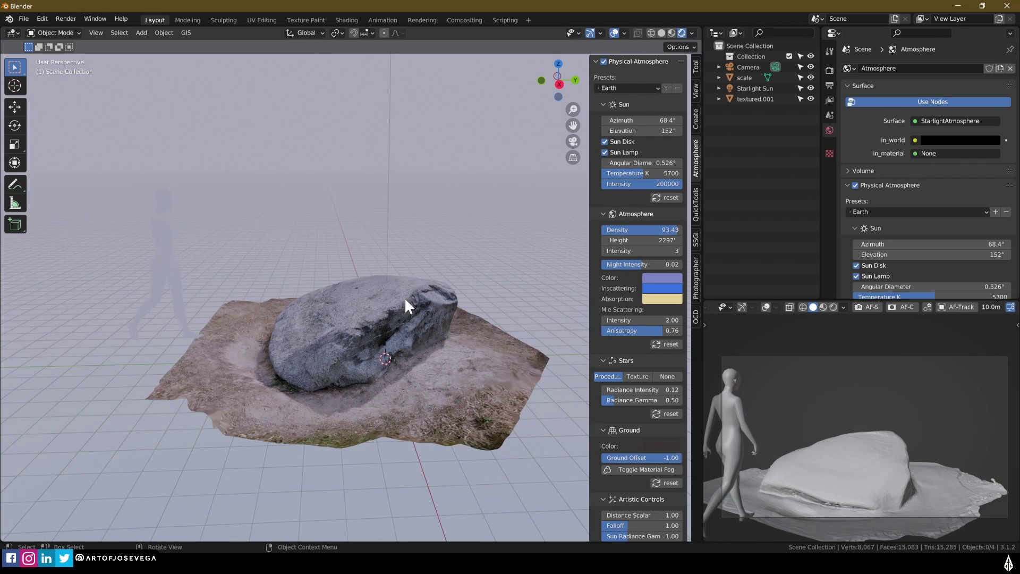
pyautogui.moveTo(641, 230); pyautogui.dragTo(502, 240)
pyautogui.moveTo(641, 230); pyautogui.dragTo(650, 229)
pyautogui.scroll(2, 322, 270)
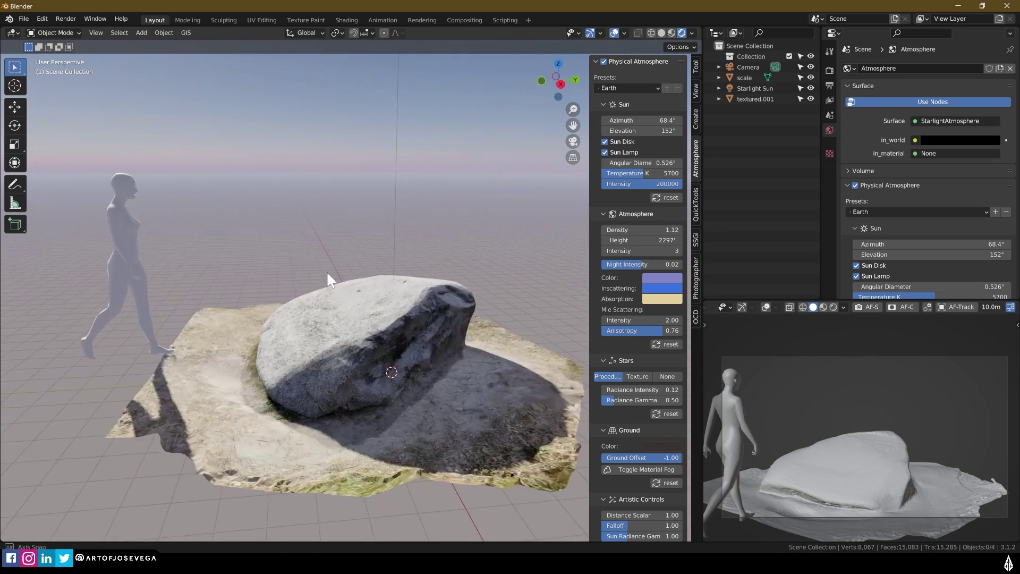
pyautogui.press('n')
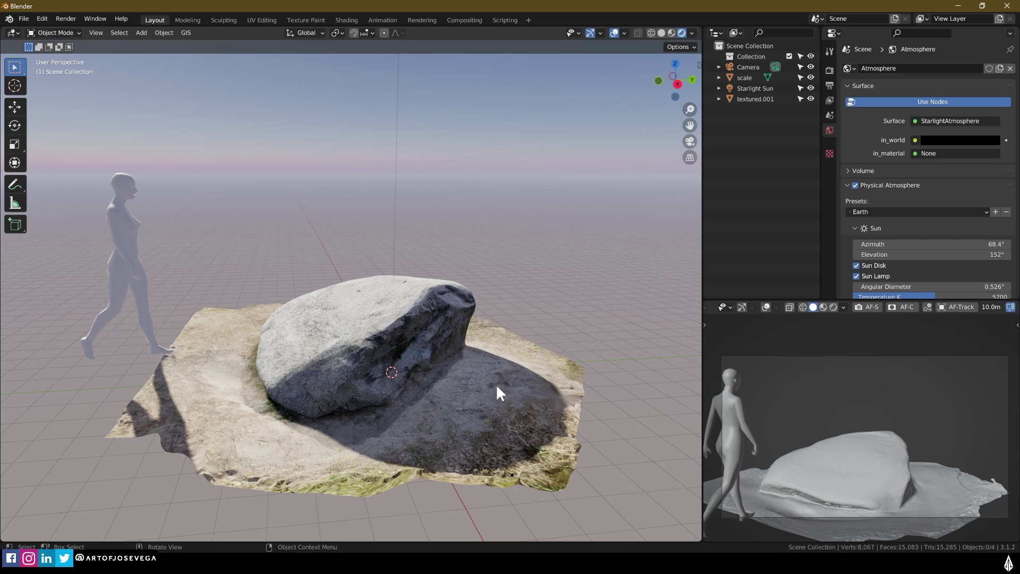
# Step: Go to top view over the rock, return to Select Box, and select the Camera
pyautogui.keyDown('shift'); pyautogui.moveTo(328, 346); pyautogui.dragTo(418, 288, button='middle'); pyautogui.keyUp('shift')
pyautogui.click(674, 78)
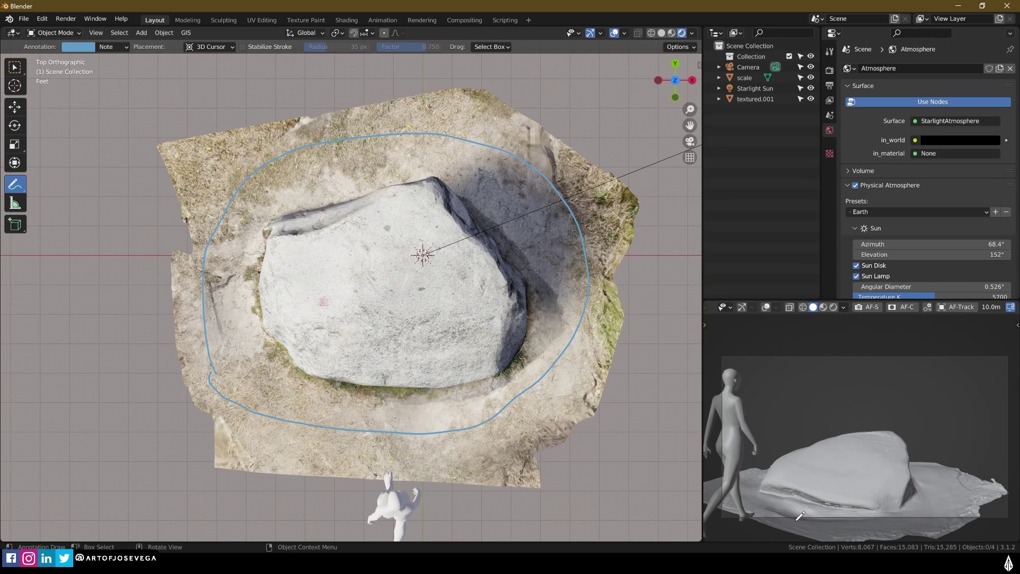
pyautogui.press('w')
pyautogui.moveTo(890, 455); pyautogui.dragTo(883, 422, button='middle')
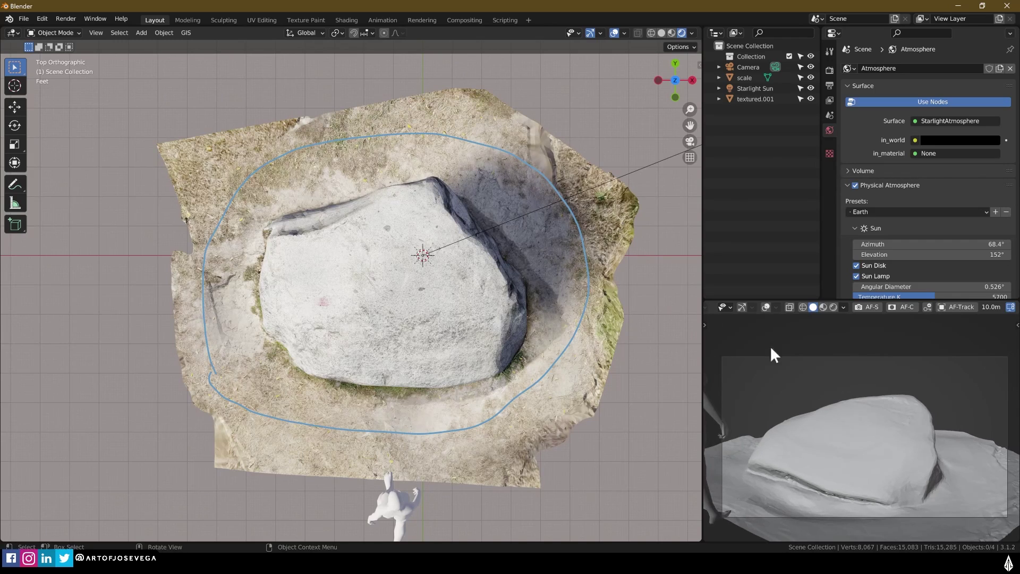
pyautogui.click(774, 67)
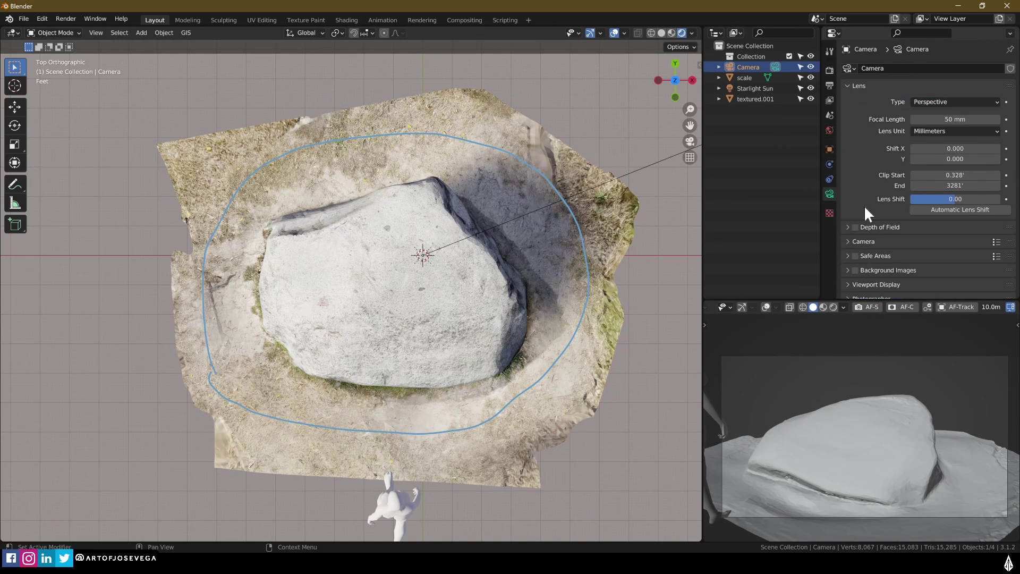
# Step: Set the camera passepartout to 1.000 and focal length to 25 mm
pyautogui.scroll(-2, 863, 205)
pyautogui.scroll(-3, 956, 281)
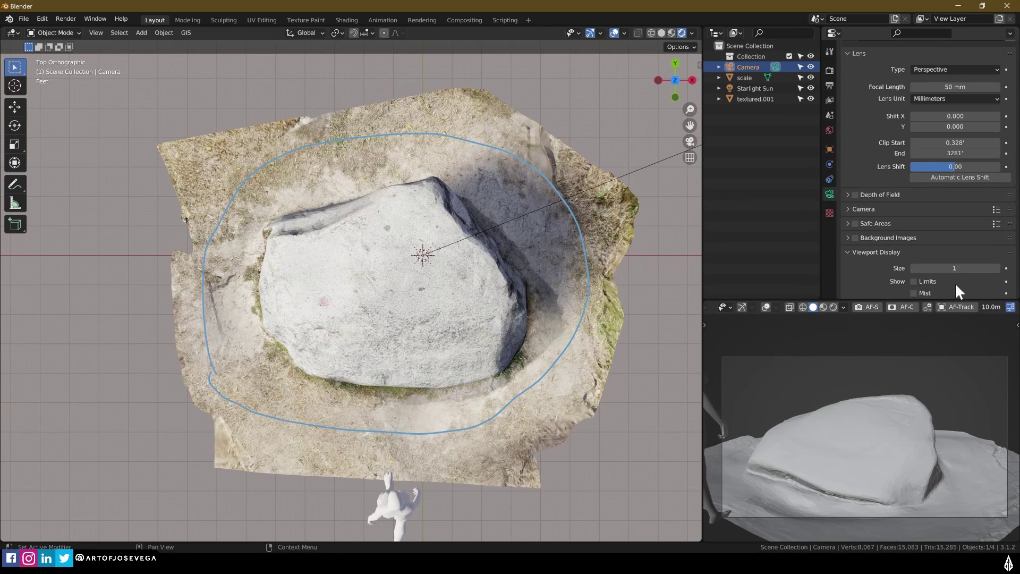
pyautogui.moveTo(951, 275); pyautogui.dragTo(998, 275)
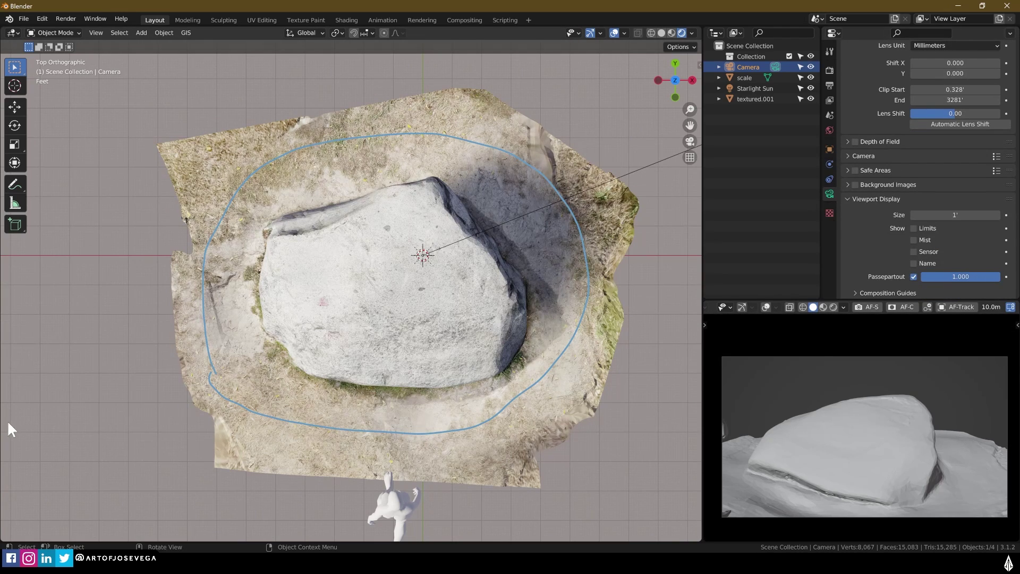
pyautogui.scroll(3, 952, 98)
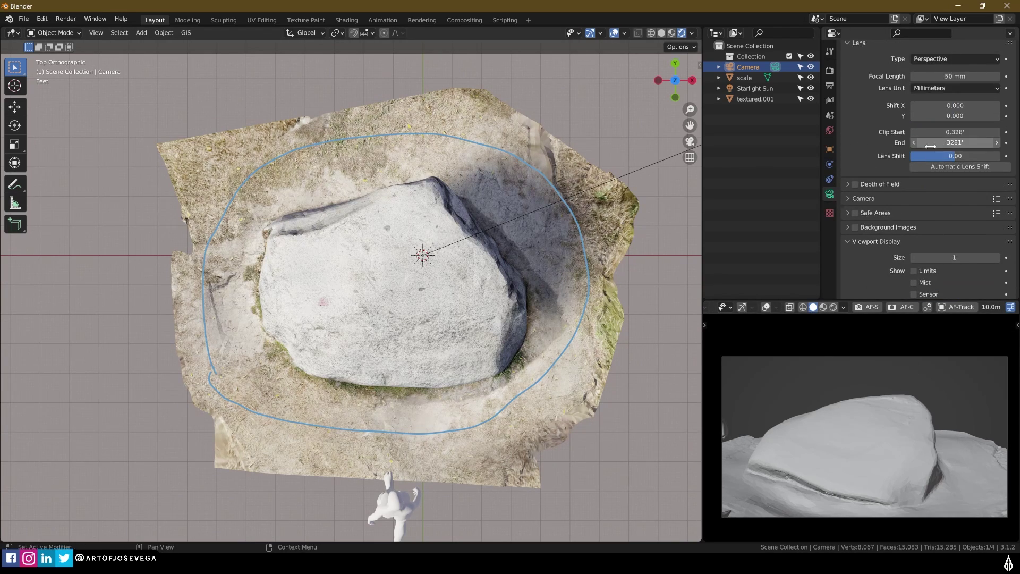
pyautogui.press('Return')
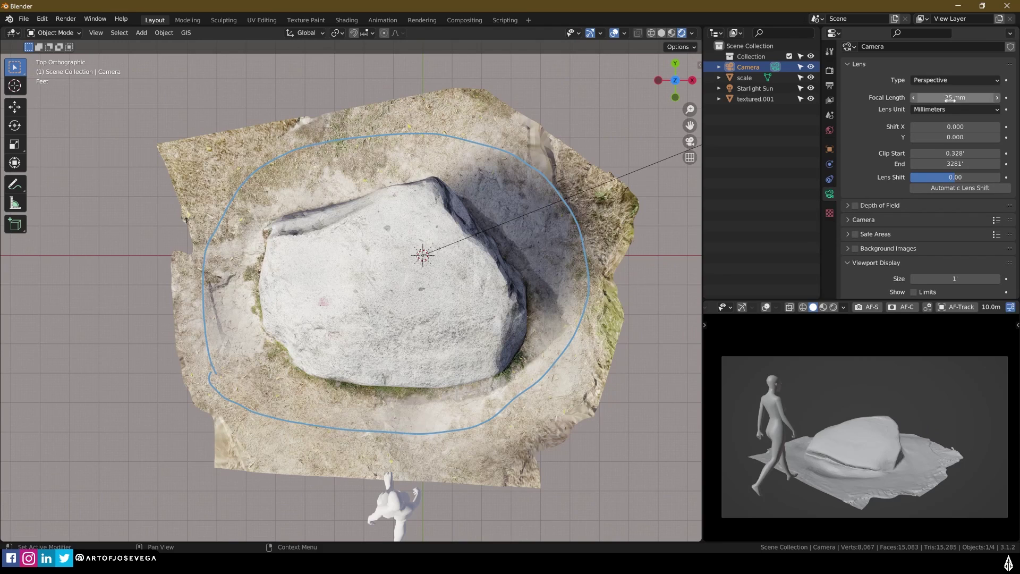
# Step: Move the camera out beside the ground patch for a close, low view of the rock
pyautogui.moveTo(862, 437); pyautogui.dragTo(857, 419, button='middle')
pyautogui.scroll(3, 865, 431)
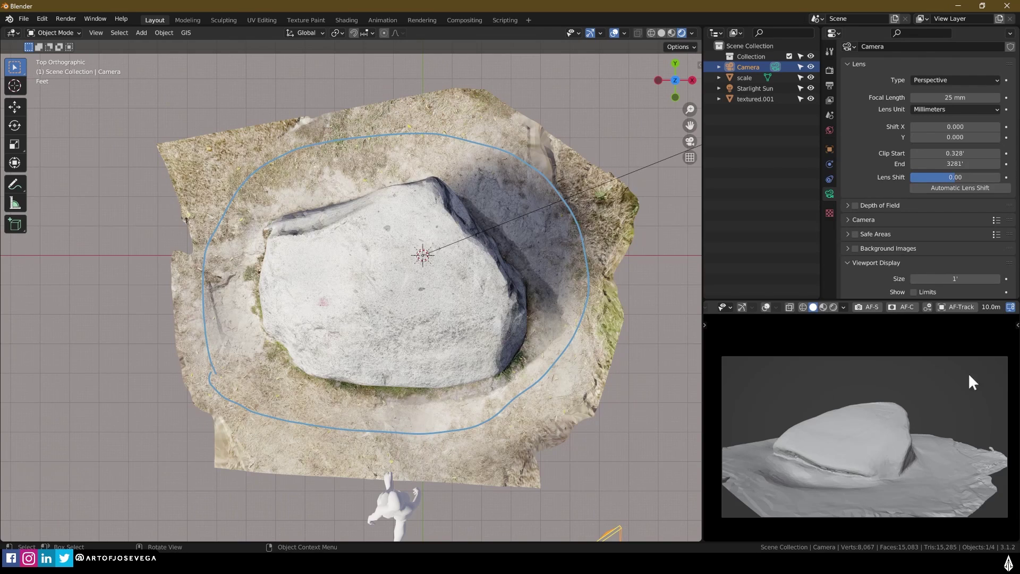
pyautogui.scroll(-6, 830, 432)
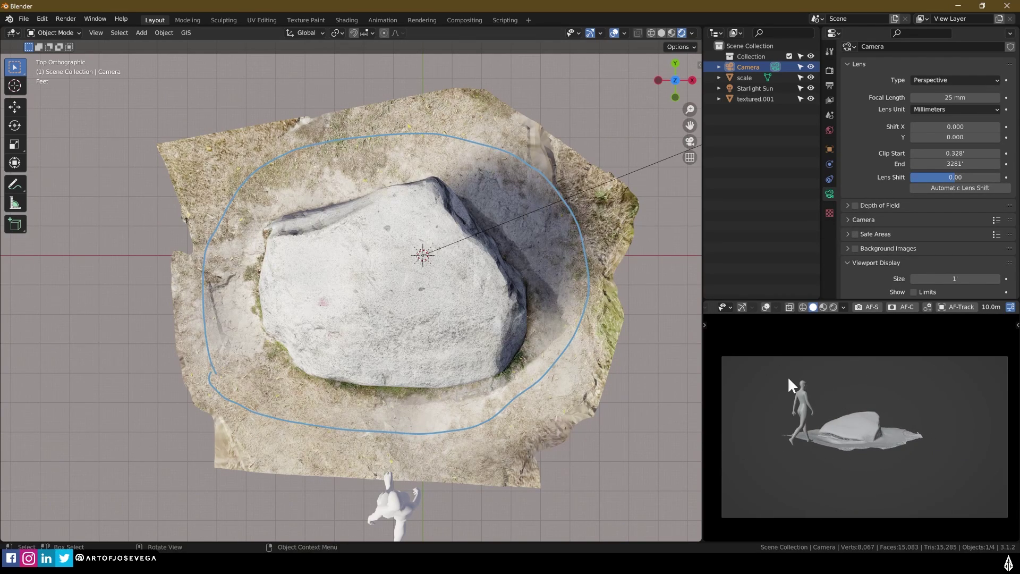
pyautogui.scroll(8, 840, 412)
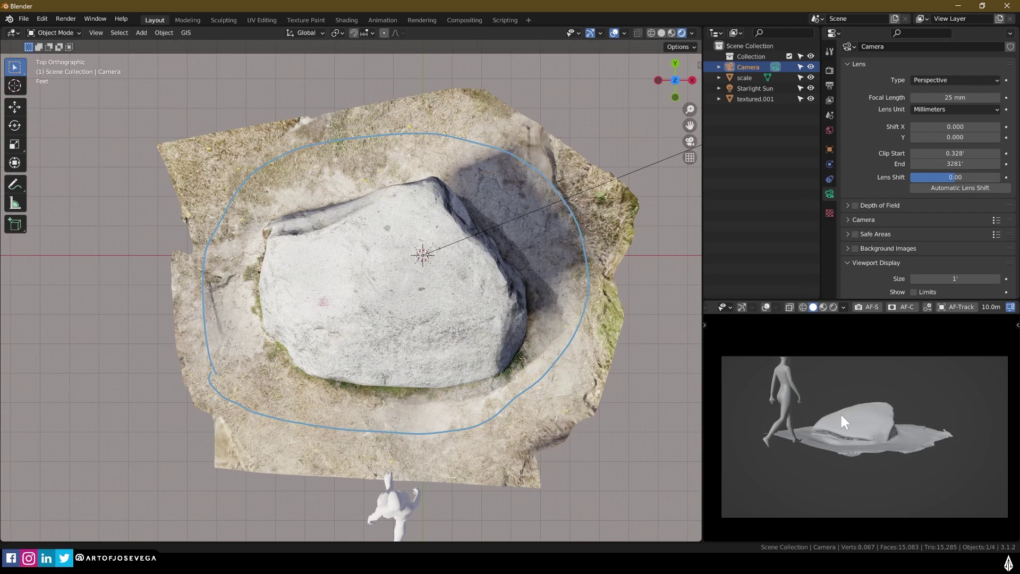
pyautogui.keyDown('shift'); pyautogui.moveTo(865, 418); pyautogui.dragTo(866, 422, button='middle'); pyautogui.keyUp('shift')
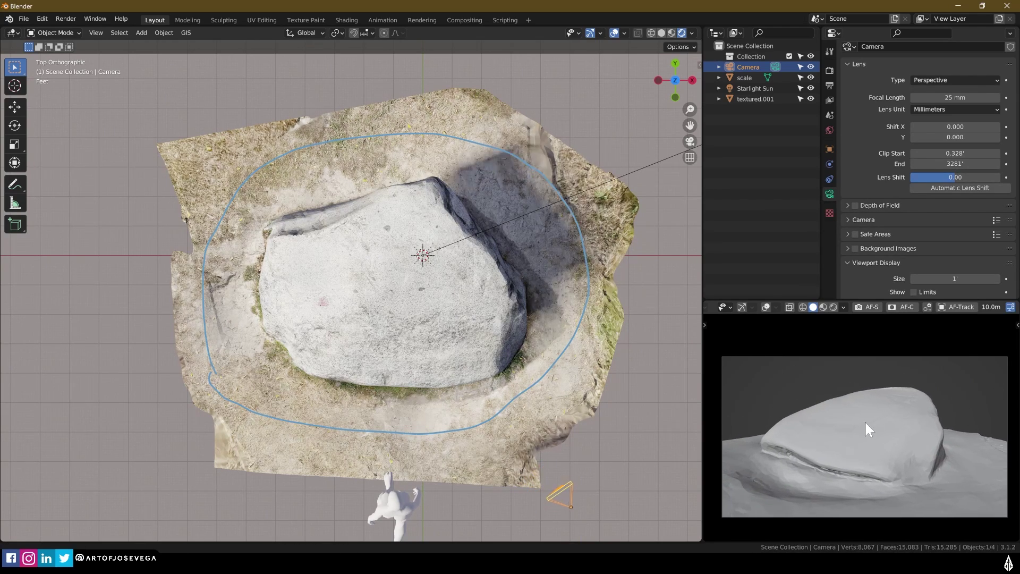
pyautogui.moveTo(846, 413); pyautogui.dragTo(894, 429, button='middle')
# Step: Set the Transform Pivot Point to 3D Cursor, trying and cancelling a camera rotation
pyautogui.scroll(-3, 425, 327)
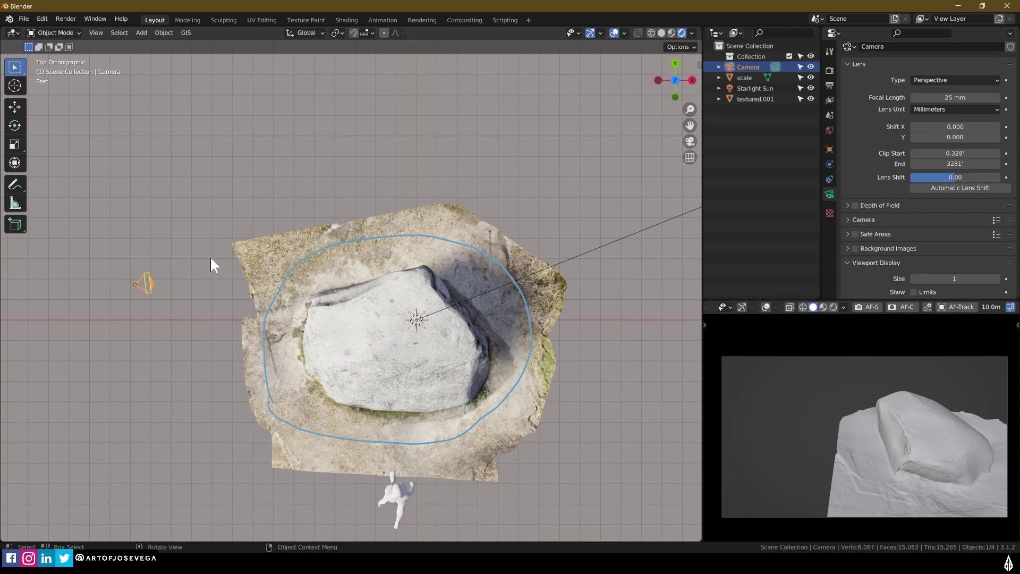
pyautogui.click(337, 33)
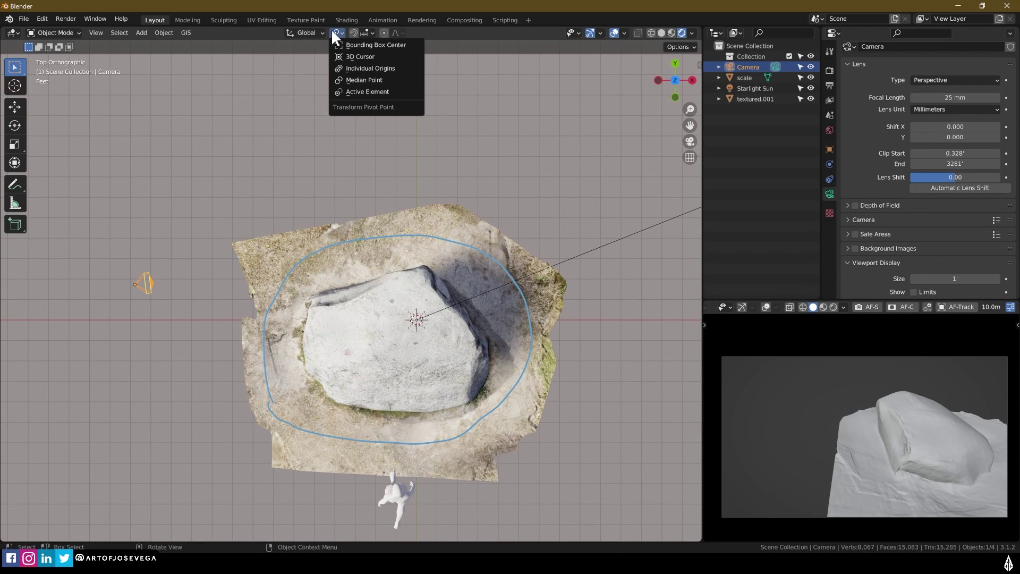
pyautogui.click(358, 63)
pyautogui.press('r')
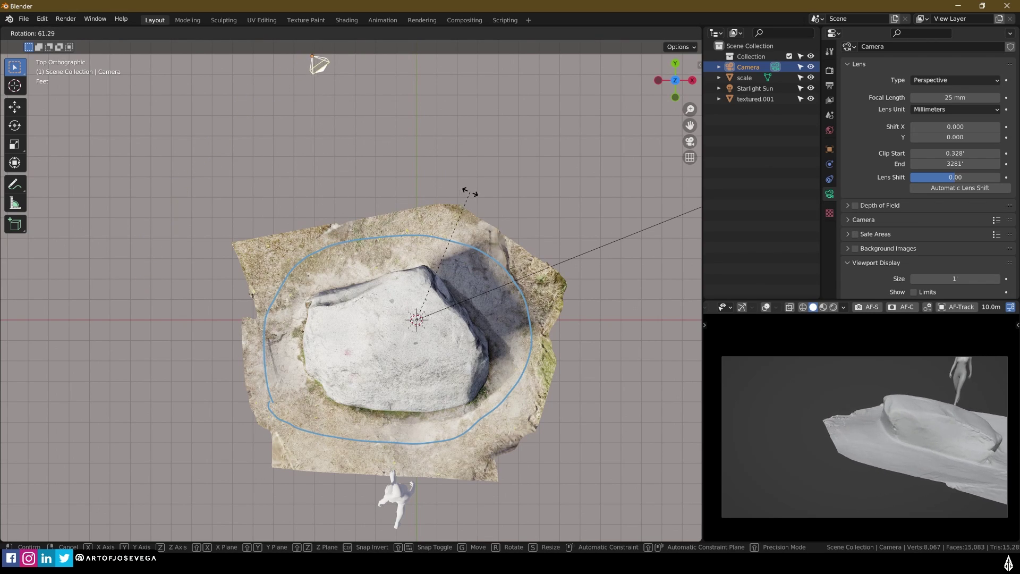
pyautogui.rightClick(499, 208)
# Step: Swing the camera nearer around the rock to frame the boulder's full side
pyautogui.moveTo(901, 407); pyautogui.dragTo(841, 378, button='middle')
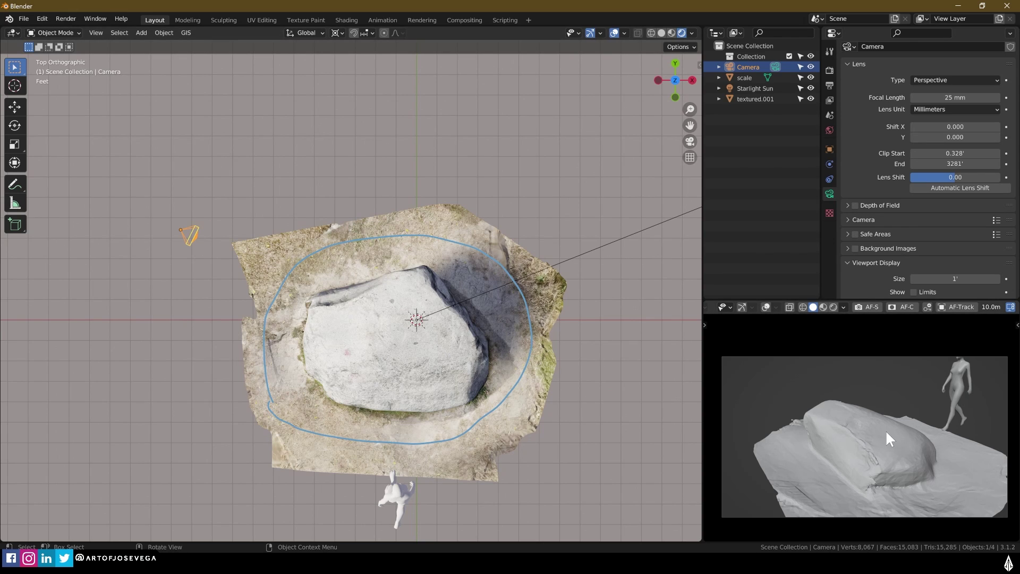
pyautogui.moveTo(884, 451); pyautogui.dragTo(916, 438, button='middle')
pyautogui.scroll(3, 931, 432)
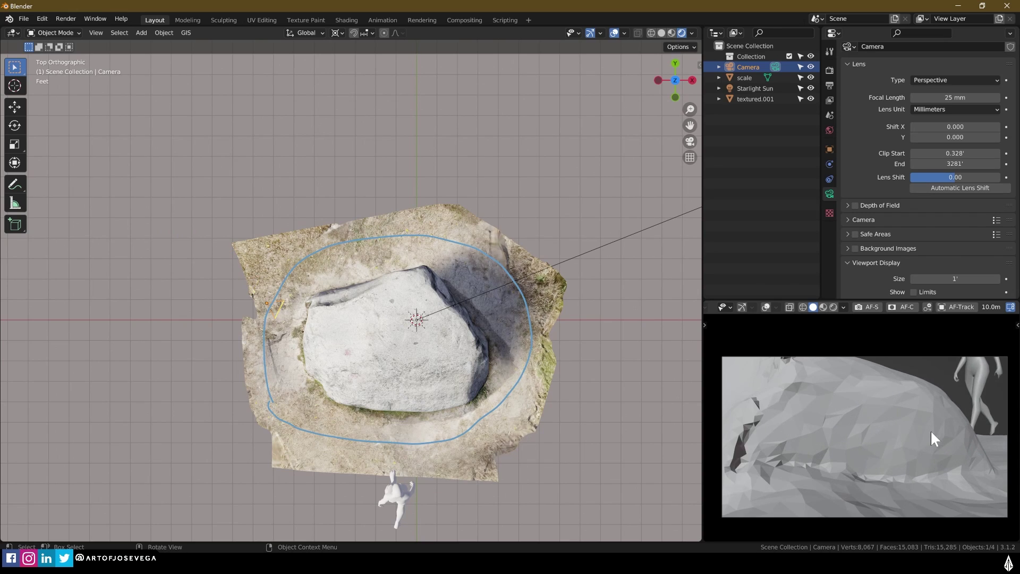
pyautogui.moveTo(919, 410); pyautogui.dragTo(828, 397, button='middle')
pyautogui.moveTo(914, 417); pyautogui.dragTo(842, 425, button='middle')
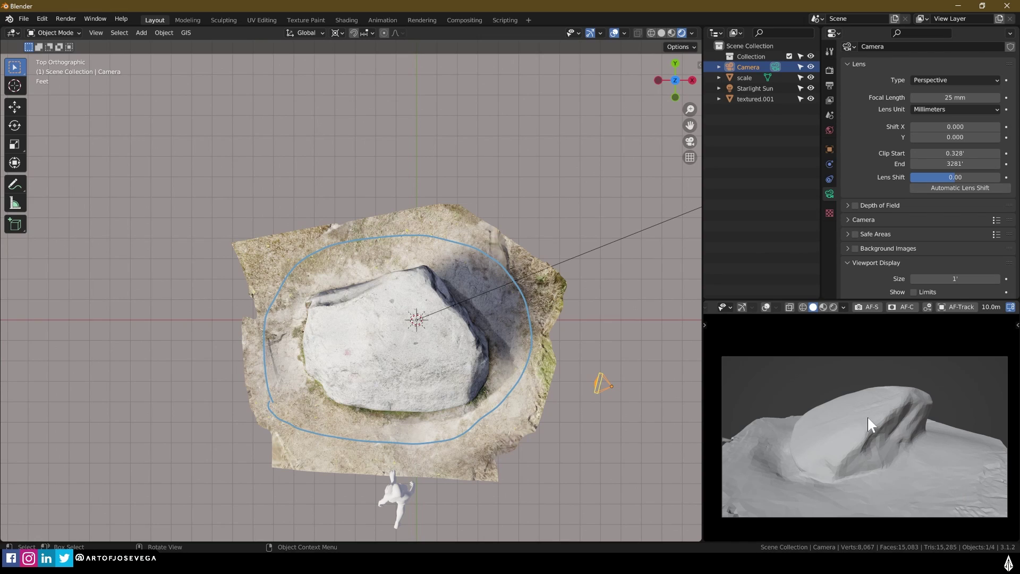
# Step: Orbit the camera over the rock and swing the main view to a low rear angle
pyautogui.scroll(4, 861, 417)
pyautogui.scroll(-3, 856, 424)
pyautogui.moveTo(855, 424); pyautogui.dragTo(876, 440, button='middle')
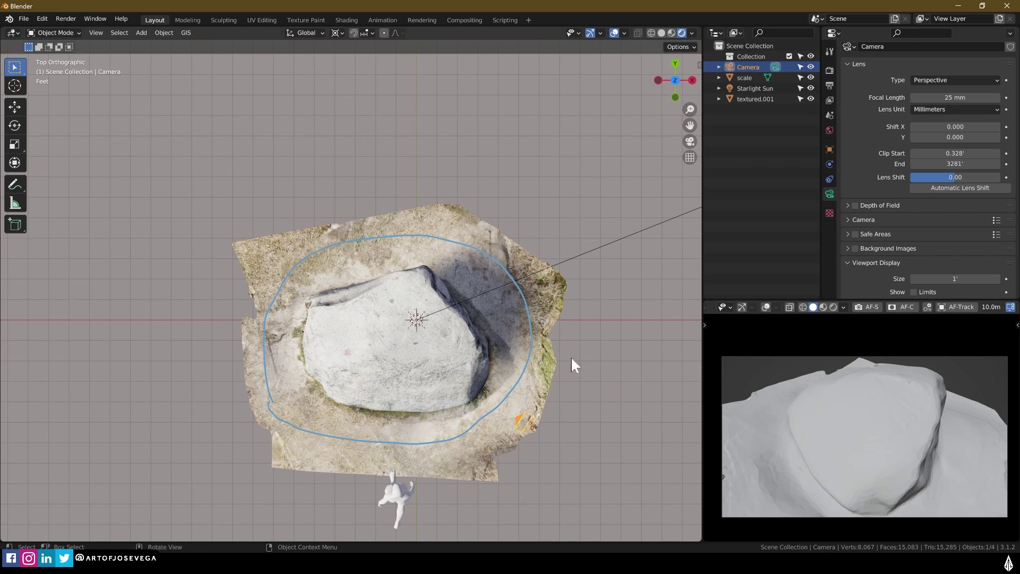
pyautogui.scroll(5, 520, 341)
pyautogui.moveTo(541, 340); pyautogui.dragTo(350, 260, button='middle')
pyautogui.scroll(3, 449, 382)
pyautogui.moveTo(448, 381); pyautogui.dragTo(512, 387, button='middle')
# Step: Raise the camera to a steeper view of the boulder and pick the Annotate Eraser
pyautogui.moveTo(775, 399); pyautogui.dragTo(813, 392, button='middle')
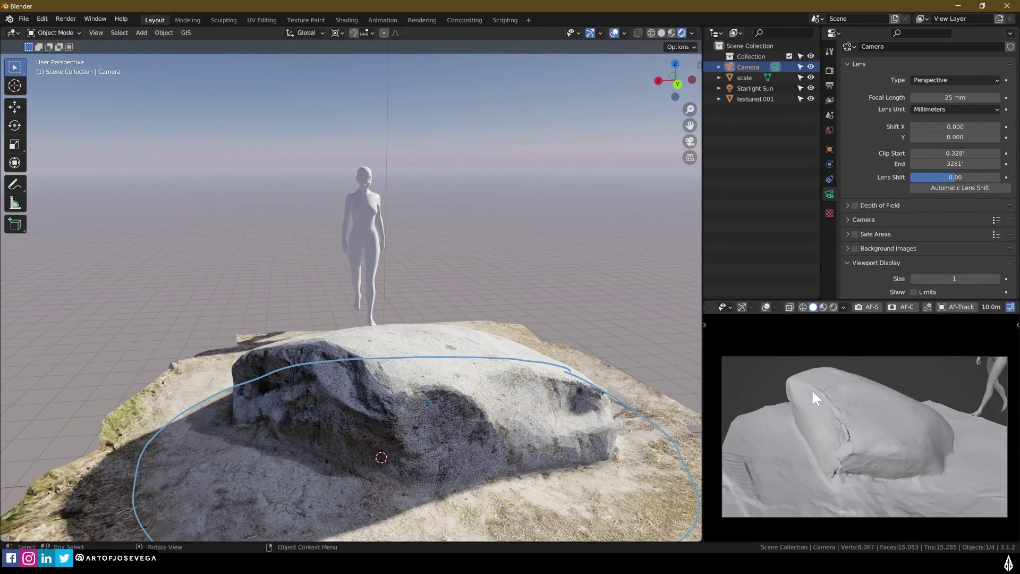
pyautogui.moveTo(875, 435); pyautogui.dragTo(839, 420, button='middle')
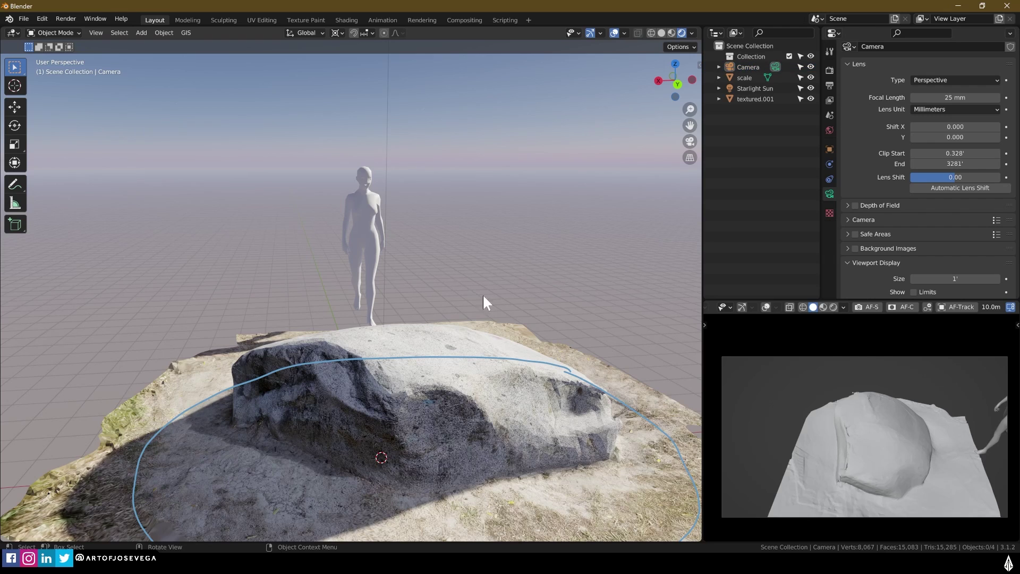
pyautogui.moveTo(14, 187)
pyautogui.mouseDown()
pyautogui.moveTo(68, 232)
pyautogui.moveTo(64, 249)
pyautogui.mouseUp()
pyautogui.scroll(-3, 524, 407)
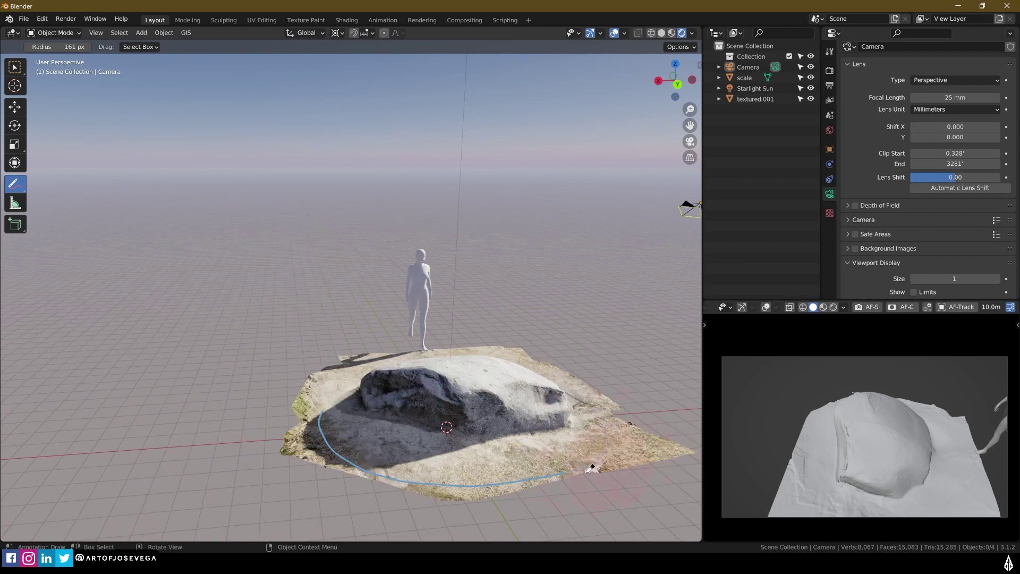
# Step: Review the Navigation and Viewport pages of Blender's Preferences, then close them
pyautogui.press('q')
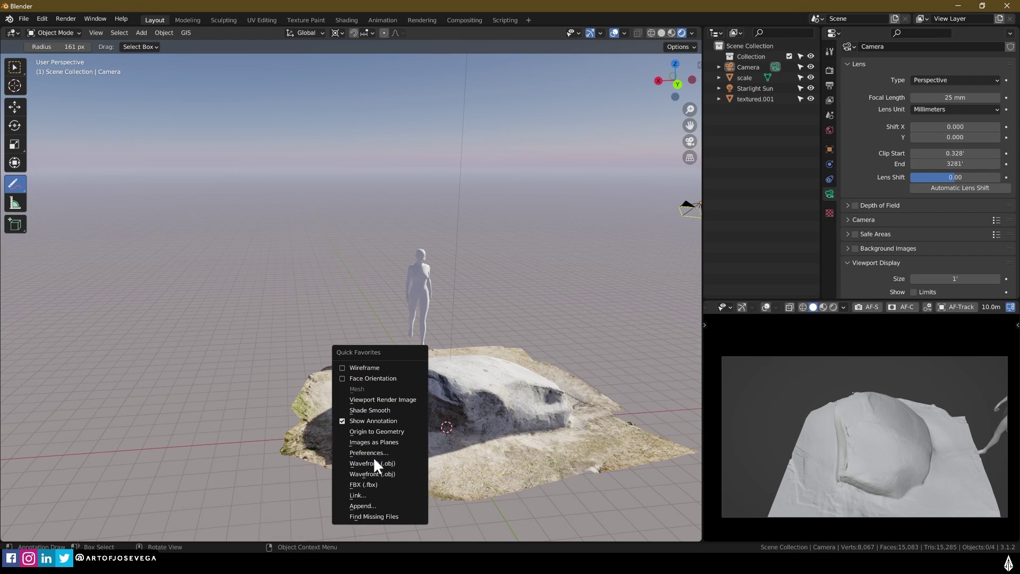
pyautogui.click(391, 453)
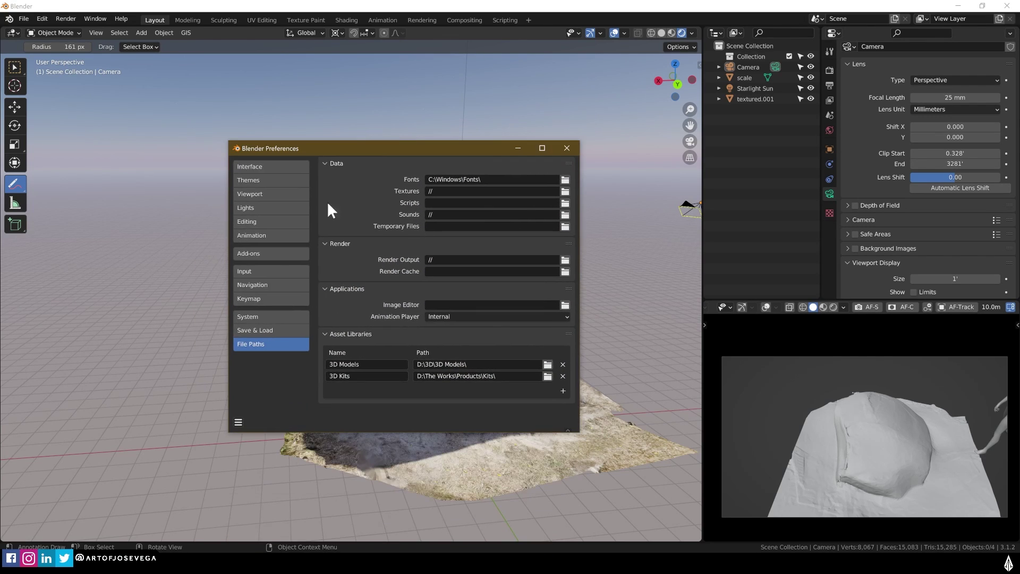
pyautogui.click(254, 283)
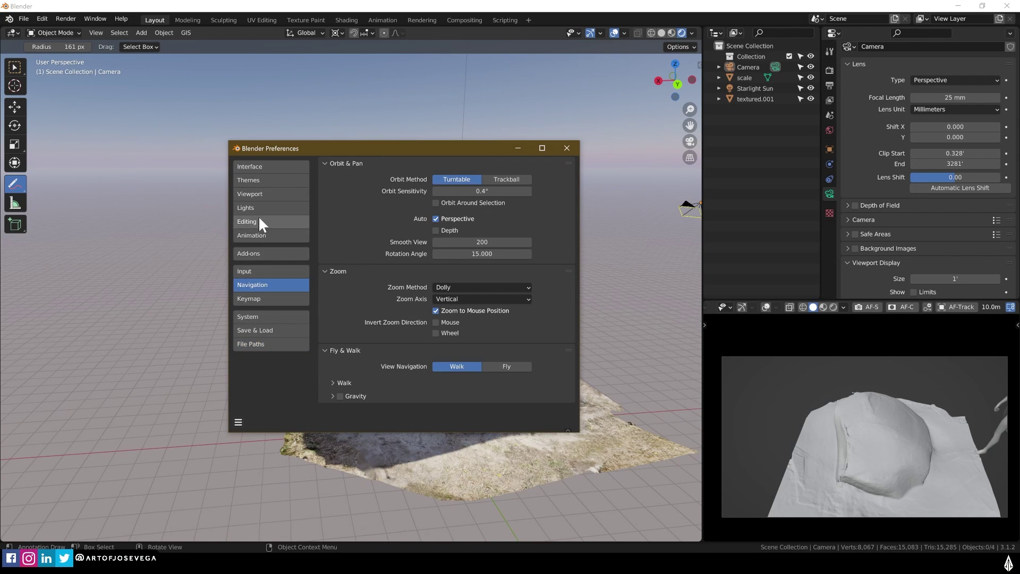
pyautogui.click(256, 193)
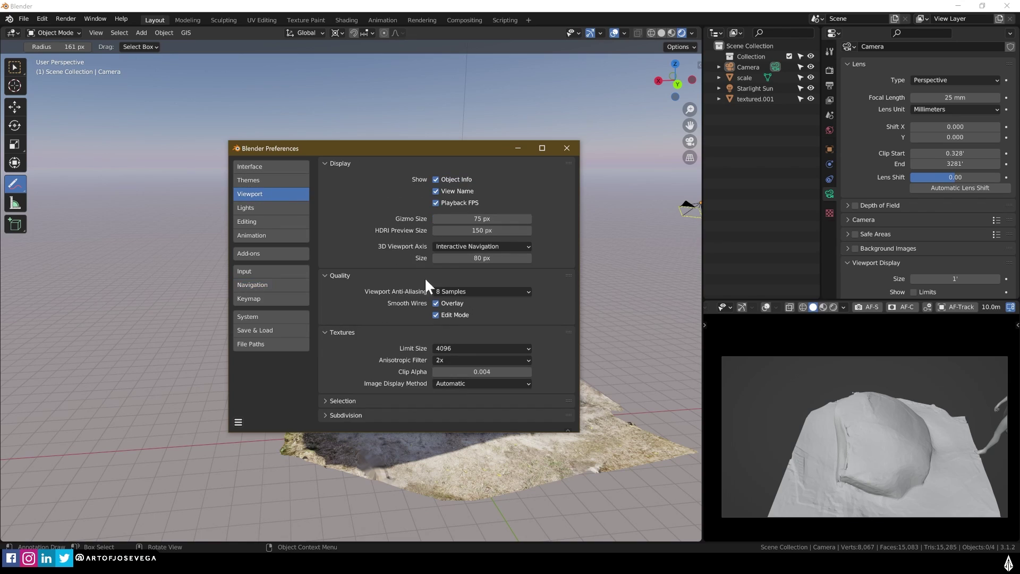
pyautogui.click(566, 148)
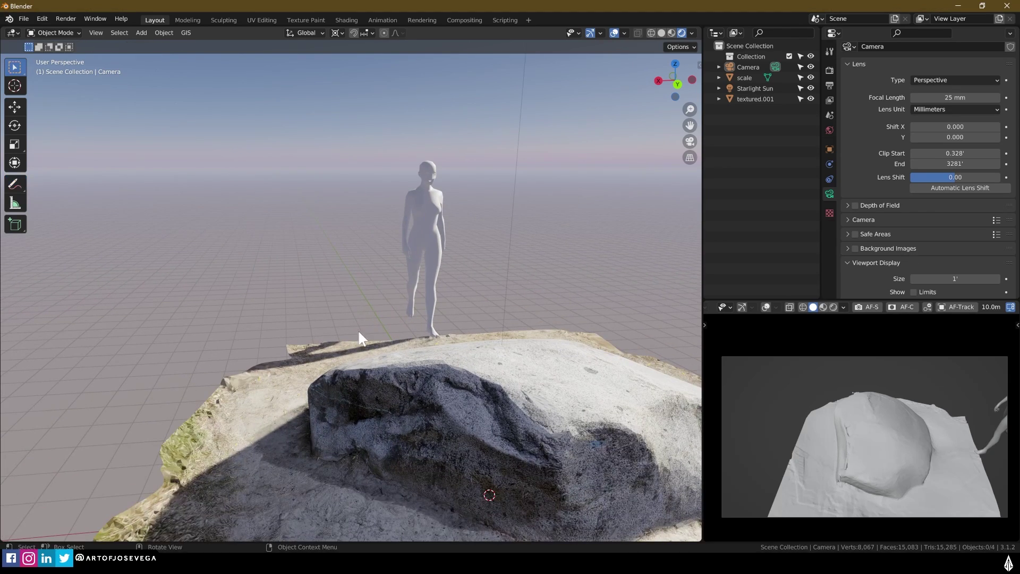
# Step: Orbit around the rock until the walking scale figure comes into view and past it
pyautogui.moveTo(360, 338); pyautogui.dragTo(358, 370, button='middle')
pyautogui.moveTo(284, 412); pyautogui.dragTo(474, 364, button='middle')
pyautogui.moveTo(313, 367); pyautogui.dragTo(369, 352, button='middle')
pyautogui.moveTo(474, 365); pyautogui.dragTo(269, 289, button='middle')
pyautogui.moveTo(416, 338); pyautogui.dragTo(558, 346, button='middle')
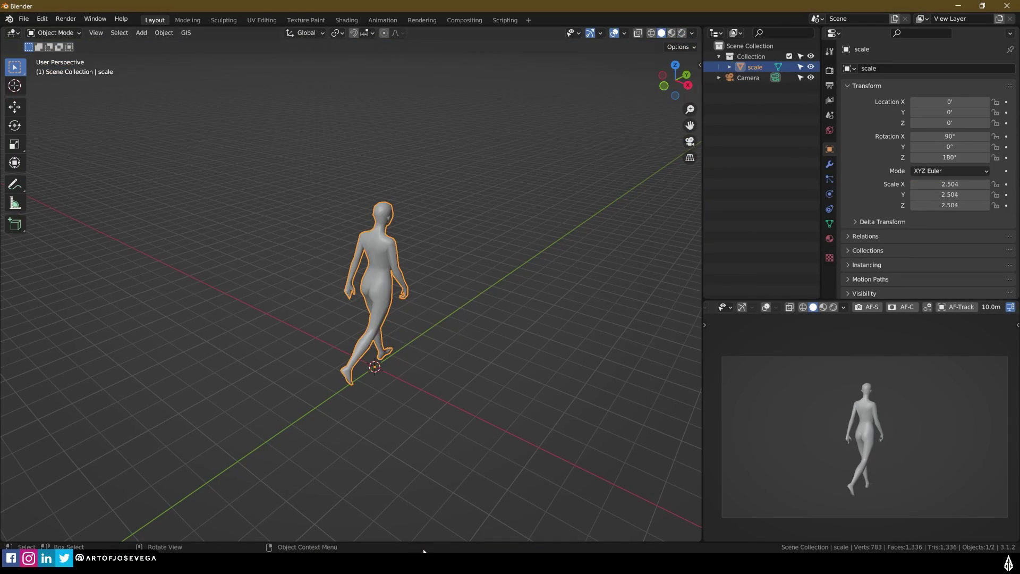
# Step: Switch to the textured rock scene window and orbit to the rock's other side
pyautogui.click(348, 563)
pyautogui.click(299, 526)
pyautogui.moveTo(494, 319); pyautogui.dragTo(456, 392, button='middle')
pyautogui.moveTo(457, 392); pyautogui.dragTo(366, 366, button='middle')
# Step: Tilt and pan the view to look down on the rock with the figure beside it
pyautogui.scroll(-4, 269, 396)
pyautogui.moveTo(366, 366); pyautogui.dragTo(334, 342, button='middle')
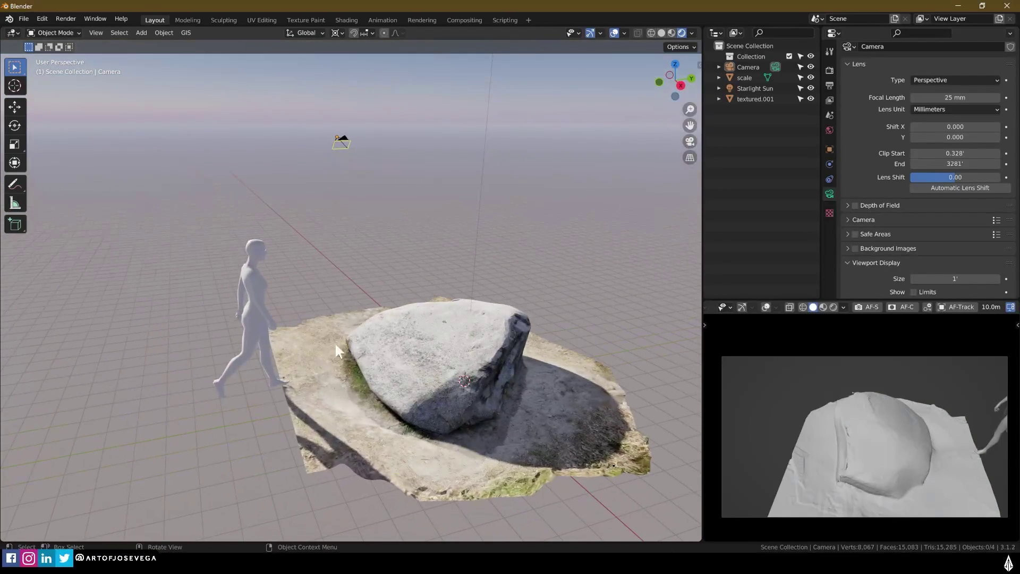
pyautogui.moveTo(294, 301); pyautogui.dragTo(328, 259, button='middle')
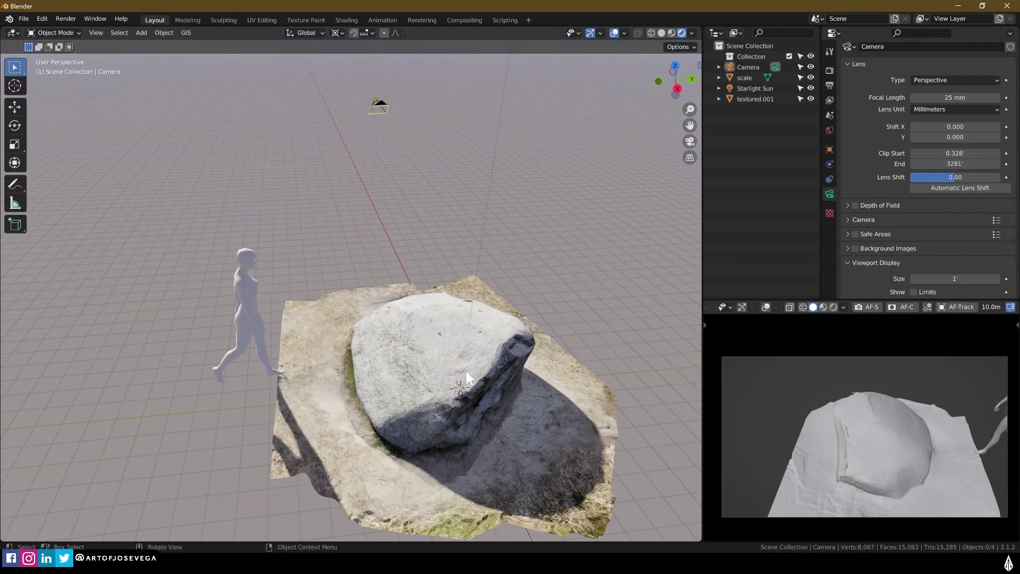
pyautogui.keyDown('shift'); pyautogui.moveTo(473, 358); pyautogui.dragTo(437, 350, button='middle'); pyautogui.keyUp('shift')
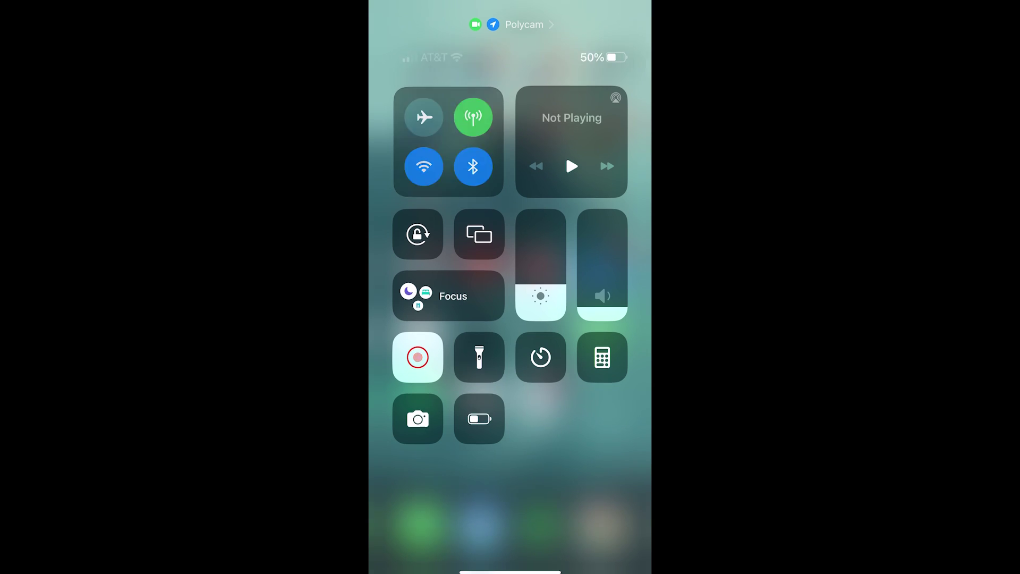
# Step: Launch Polycam from the 3D Scan folder on the iPhone home screen
pyautogui.click(477, 338)
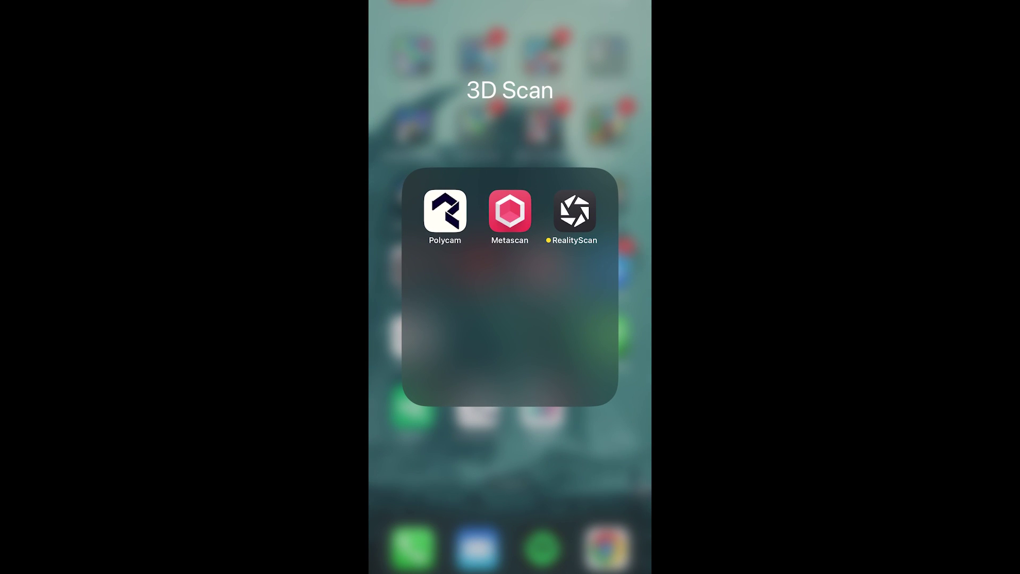
pyautogui.click(445, 211)
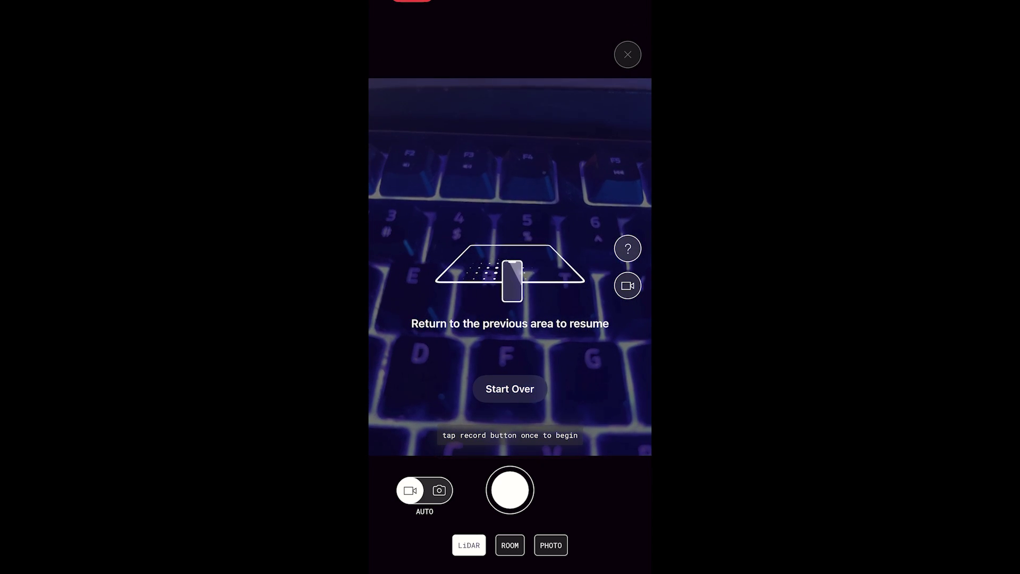
# Step: Toggle LiDAR capture between manual and automatic a few times, then switch to Room mode
pyautogui.click(439, 490)
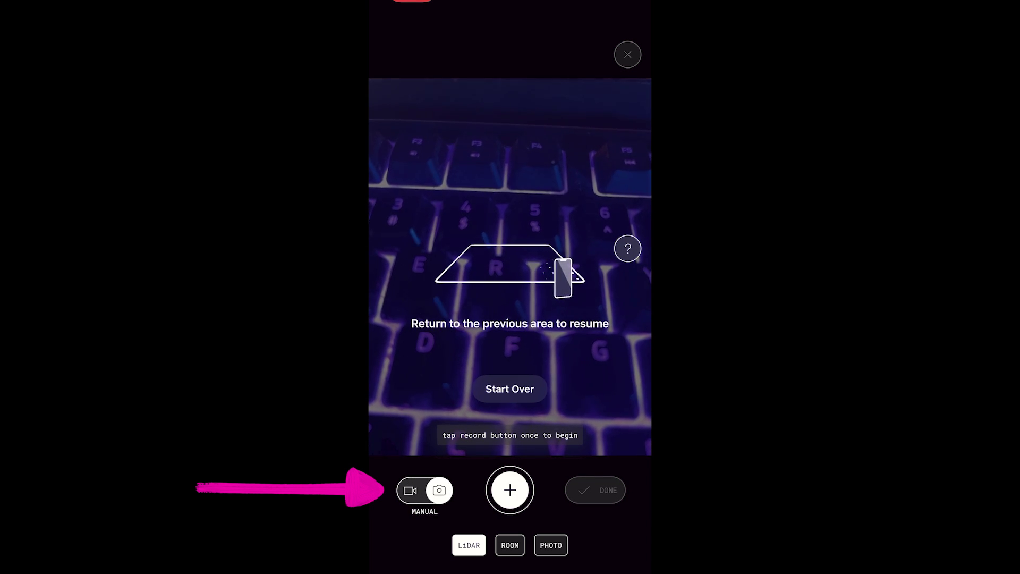
pyautogui.click(410, 490)
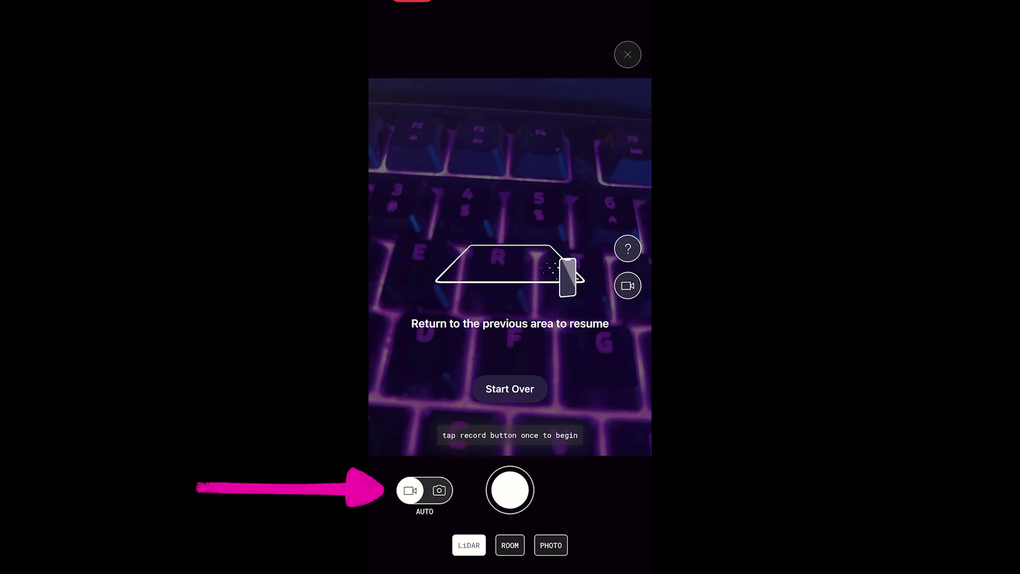
pyautogui.click(439, 490)
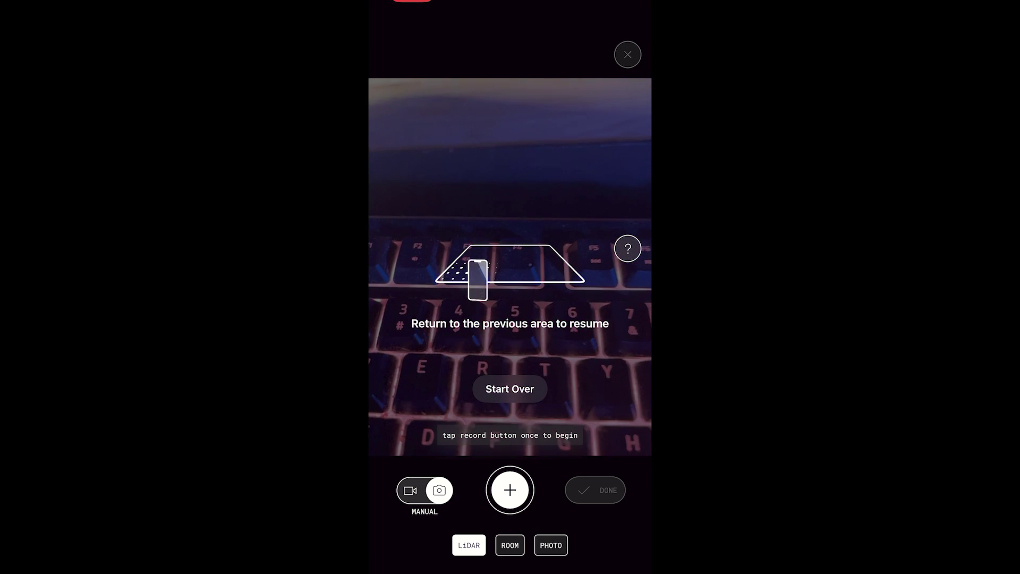
pyautogui.click(411, 489)
pyautogui.click(439, 490)
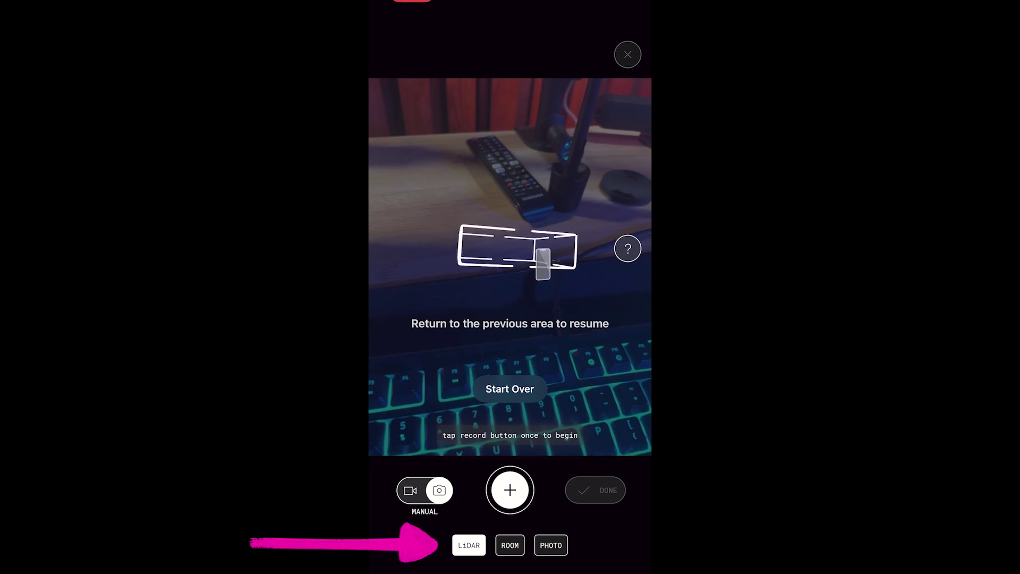
pyautogui.click(510, 545)
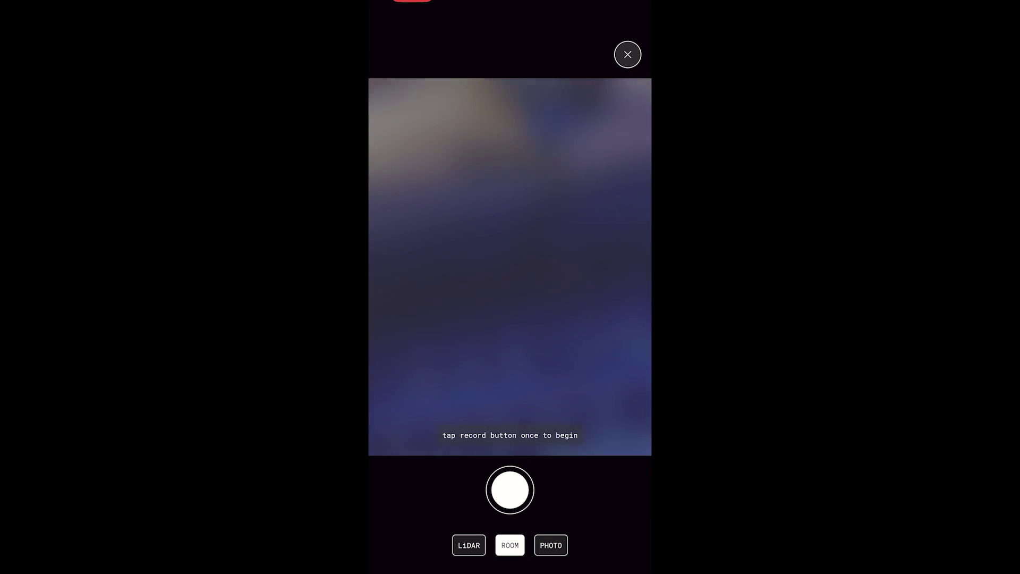
# Step: In Photo mode with automatic capture, record 28 photos of the pen in its holder
pyautogui.click(551, 545)
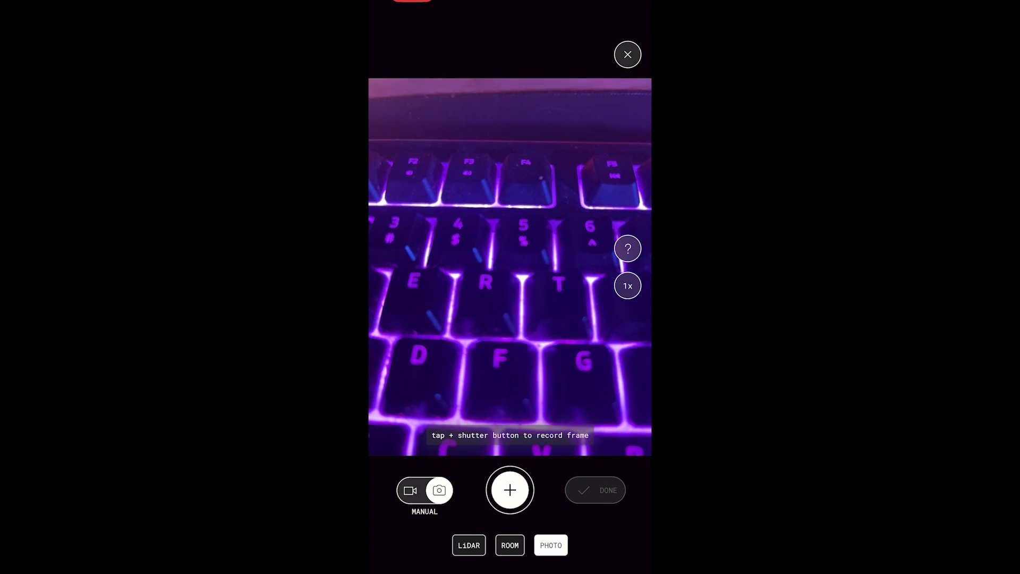
pyautogui.click(410, 489)
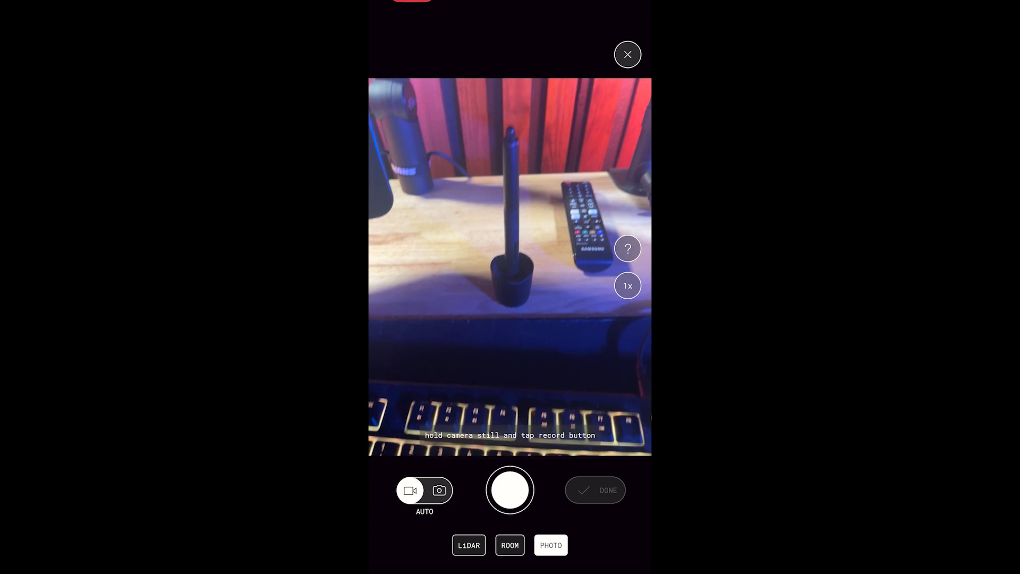
pyautogui.click(509, 489)
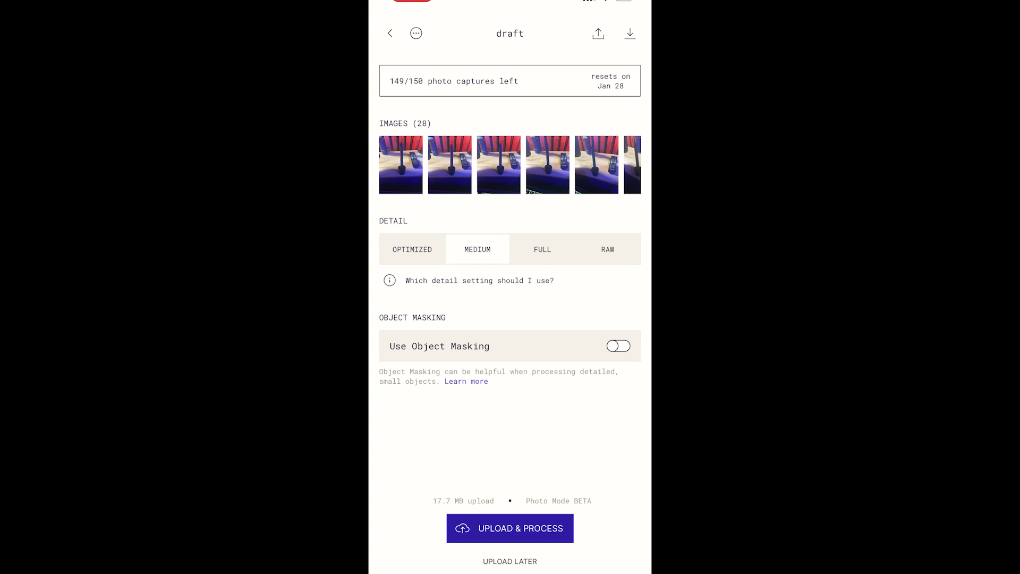
# Step: Keep the 28-image pen draft for later upload and scroll back to the captures list's top
pyautogui.scroll(-2, 510, 220)
pyautogui.scroll(-2, 510, 220)
pyautogui.scroll(-1, 510, 220)
pyautogui.click(510, 561)
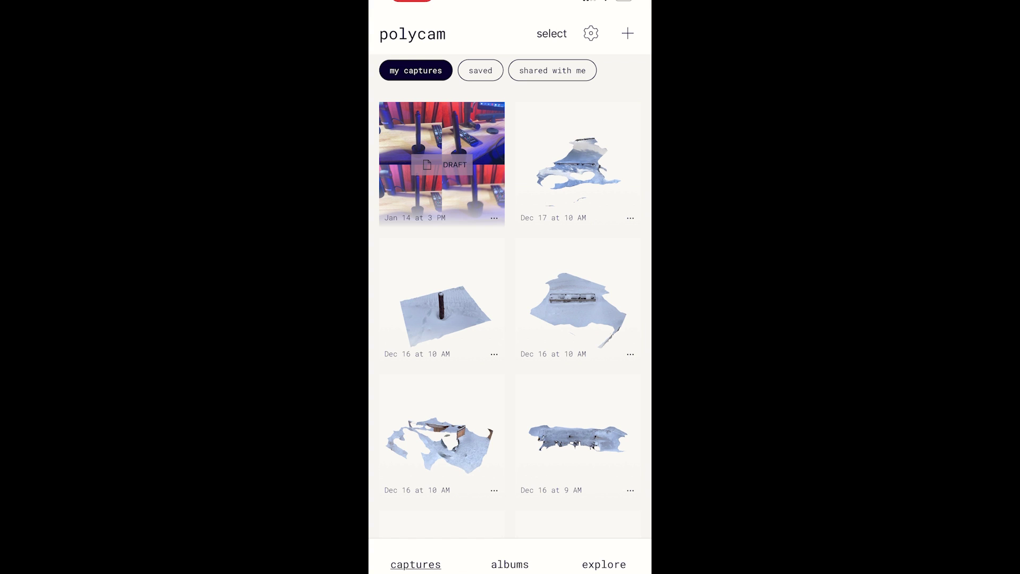
pyautogui.scroll(-10, 510, 298)
pyautogui.scroll(10, 510, 297)
pyautogui.scroll(-10, 510, 298)
pyautogui.scroll(10, 510, 298)
pyautogui.scroll(2, 510, 297)
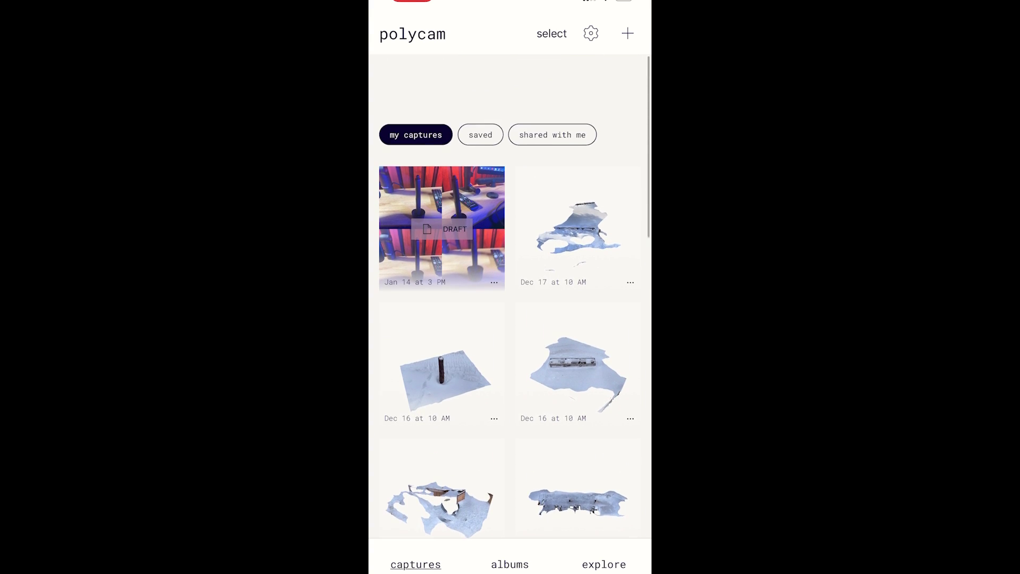
pyautogui.scroll(2, 510, 297)
pyautogui.scroll(3, 510, 297)
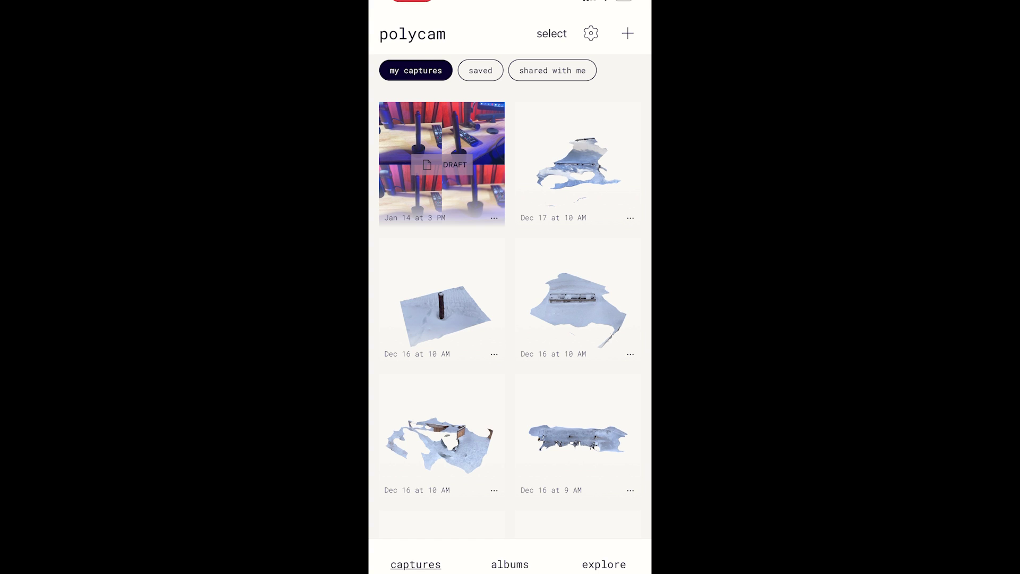
pyautogui.scroll(1, 510, 298)
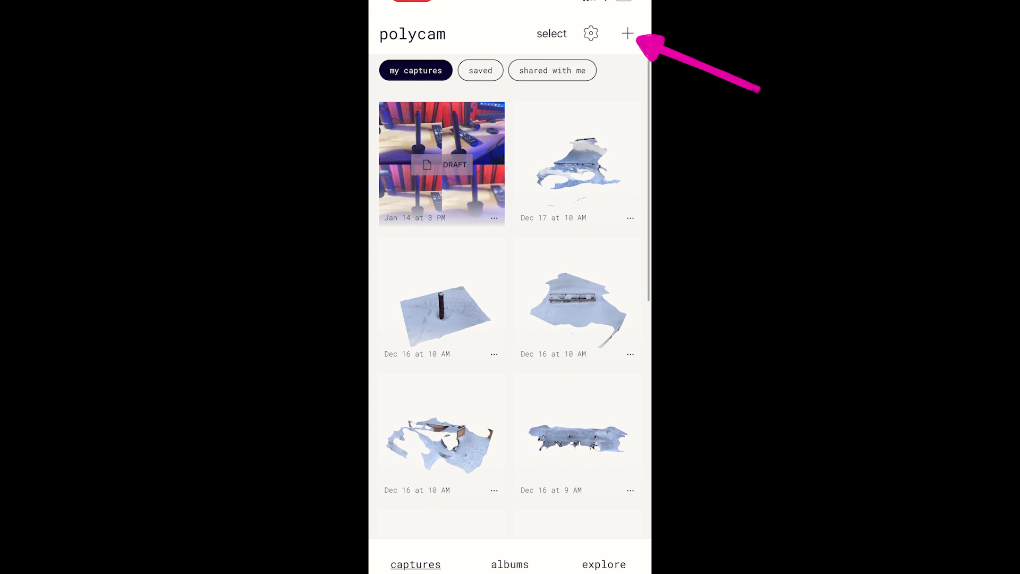
# Step: Start a new capture in Photo mode with automatic capture selected
pyautogui.click(627, 33)
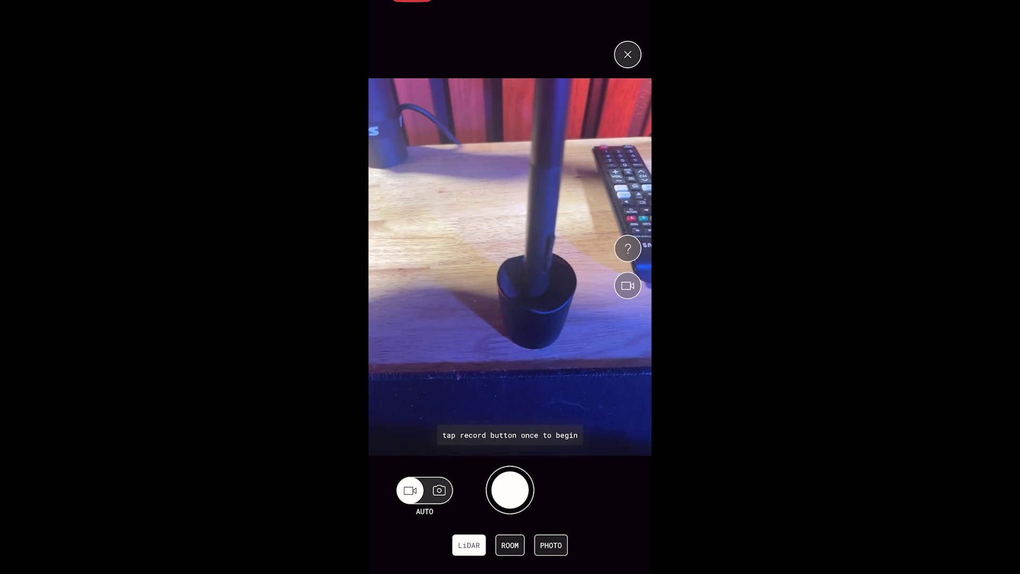
pyautogui.click(551, 545)
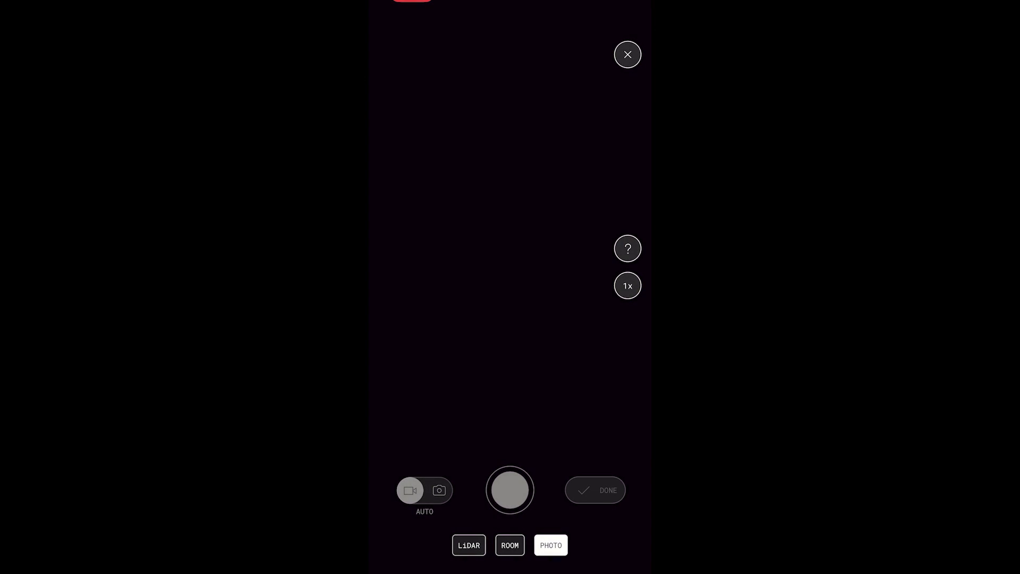
pyautogui.click(439, 490)
pyautogui.click(411, 490)
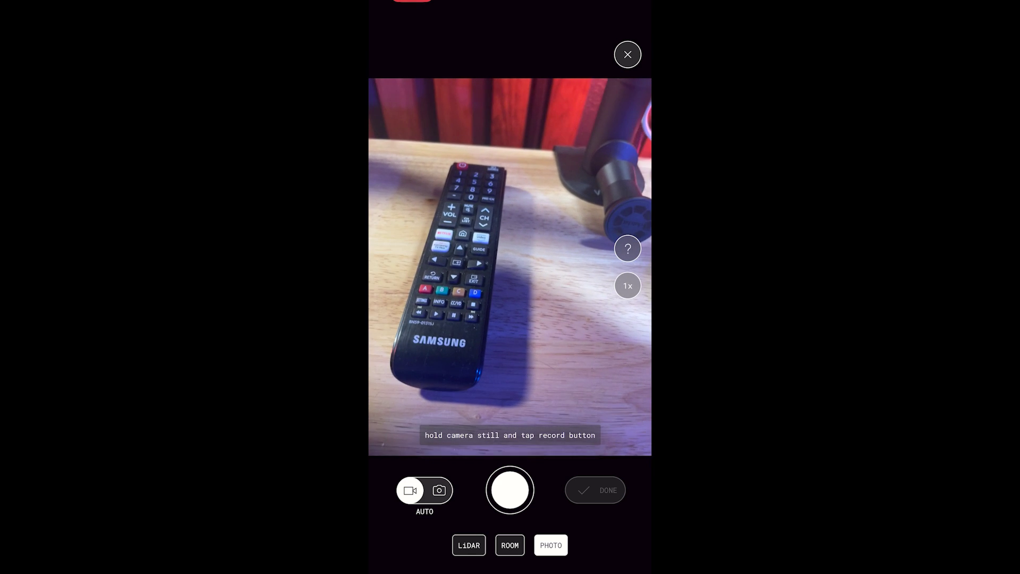
# Step: Record 24 photos around the remote on the wooden desk and finish to open the draft
pyautogui.click(510, 490)
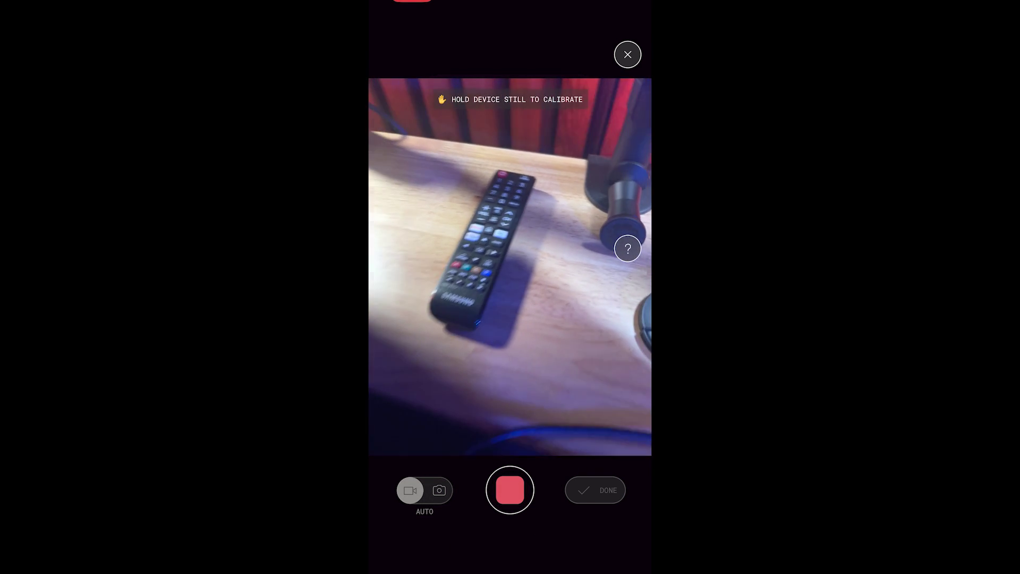
pyautogui.click(509, 490)
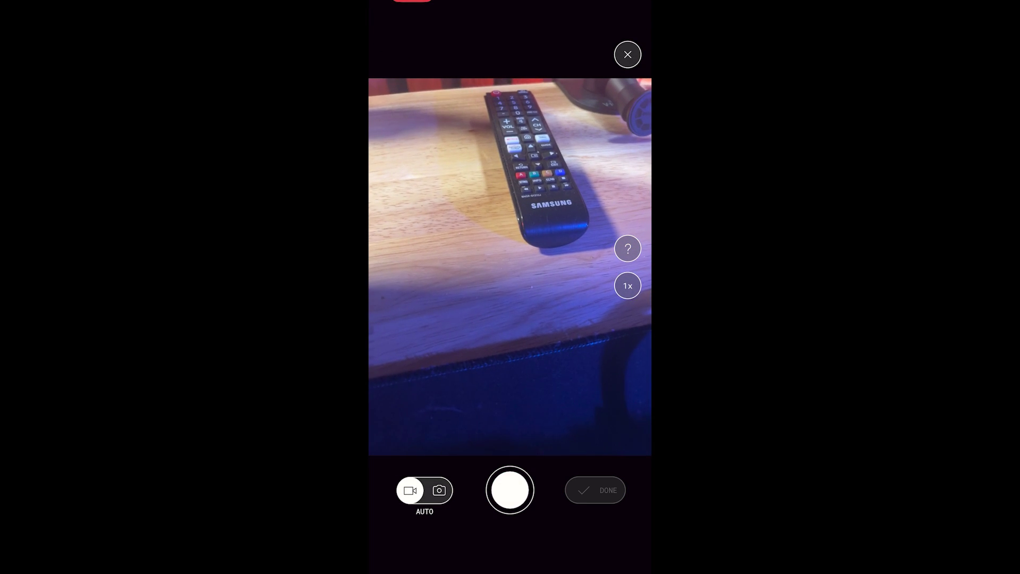
pyautogui.click(509, 490)
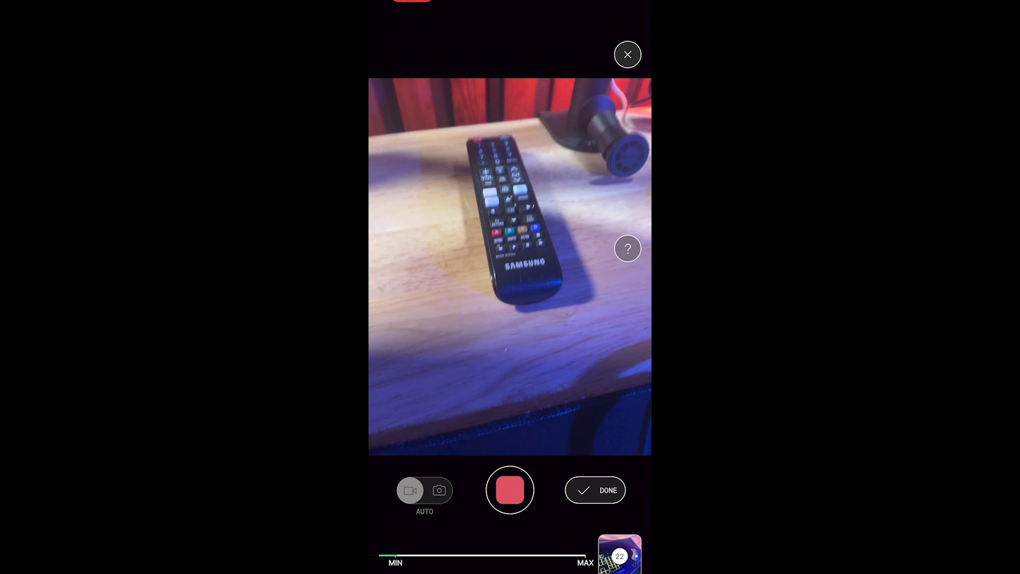
pyautogui.click(595, 490)
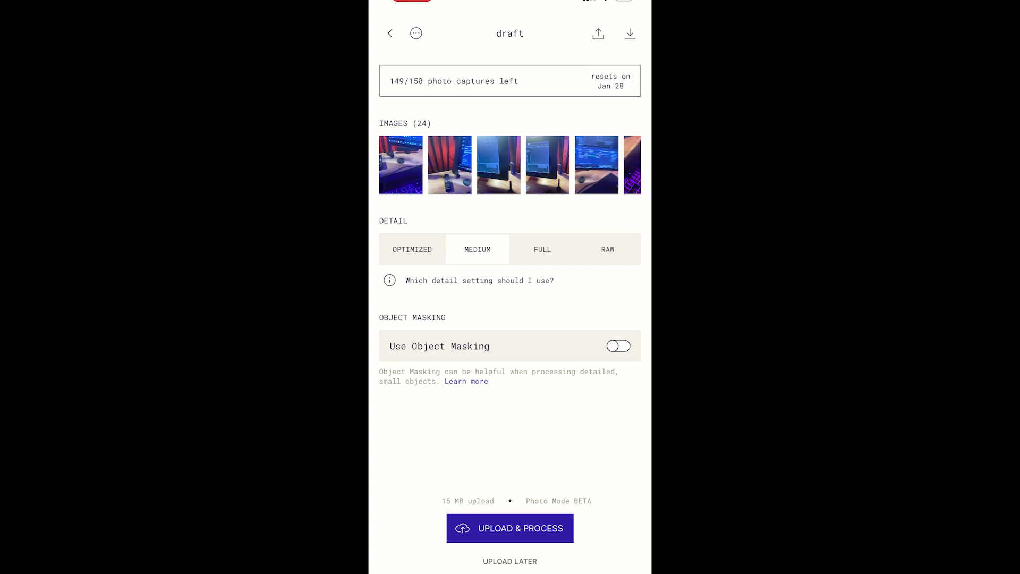
# Step: Open the Jan 14 28-image pole draft and set its detail level to FULL
pyautogui.click(389, 34)
pyautogui.scroll(1, 510, 296)
pyautogui.scroll(-2, 510, 296)
pyautogui.scroll(2, 510, 298)
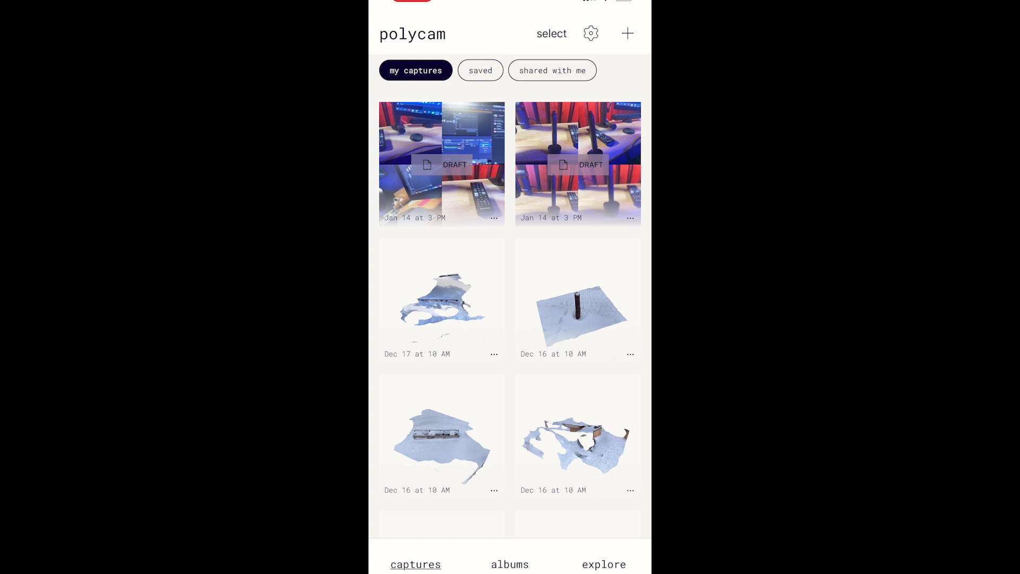
pyautogui.click(578, 159)
pyautogui.click(542, 249)
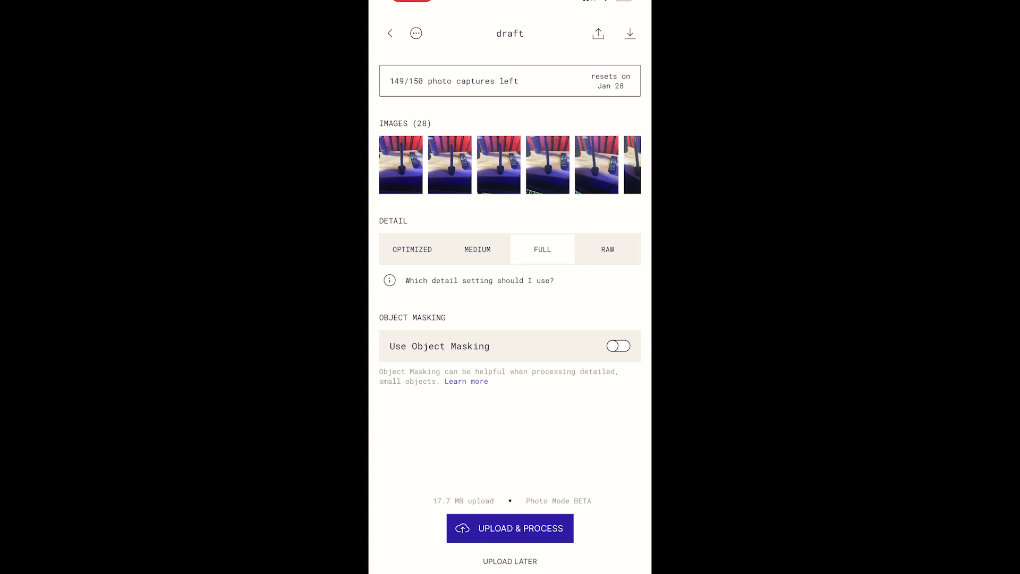
# Step: Return to the captures list and scroll down to the older August scans
pyautogui.scroll(-1, 510, 297)
pyautogui.click(389, 33)
pyautogui.scroll(1, 510, 297)
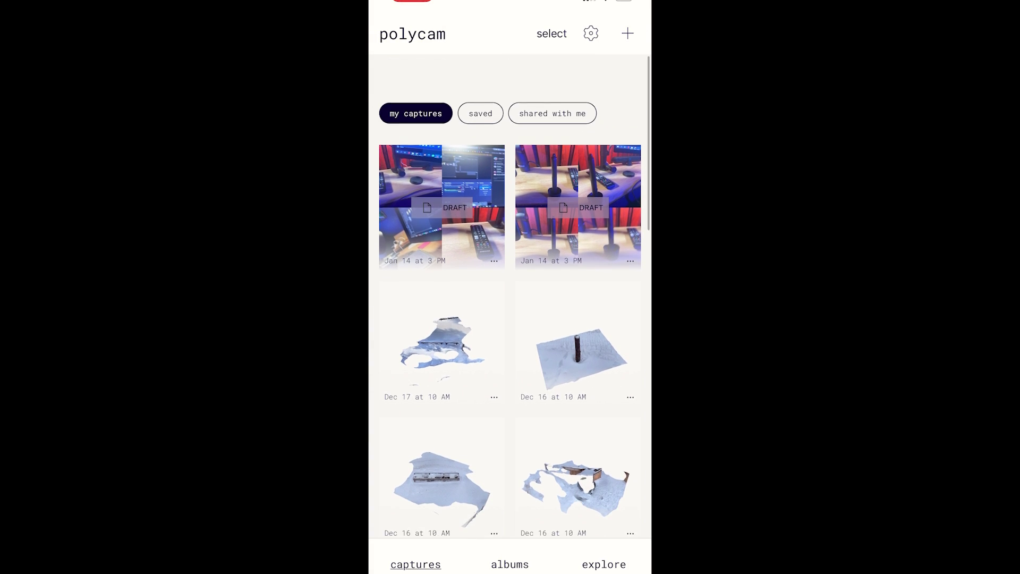
pyautogui.scroll(-3, 510, 298)
pyautogui.scroll(3, 510, 297)
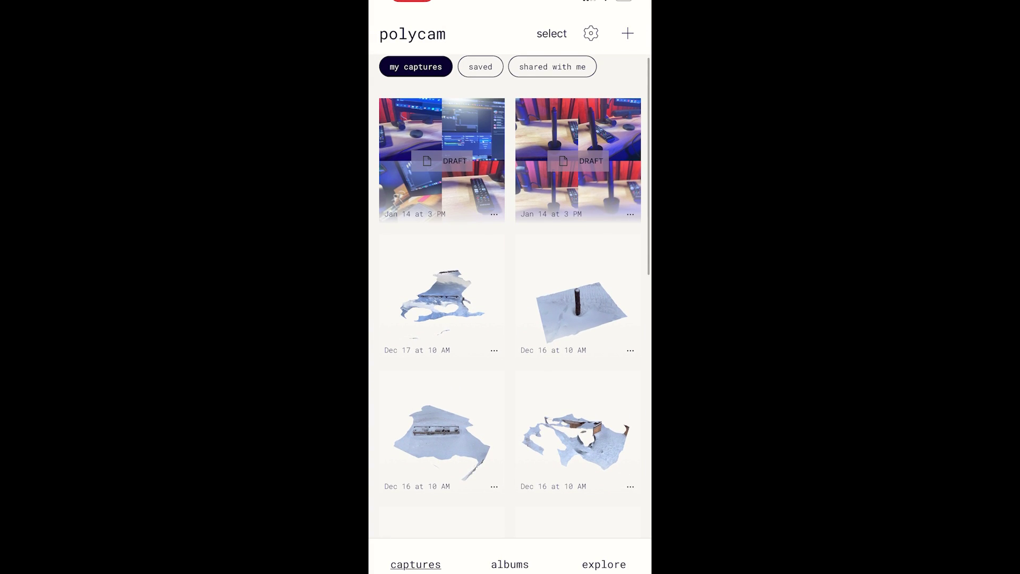
pyautogui.scroll(-5, 510, 297)
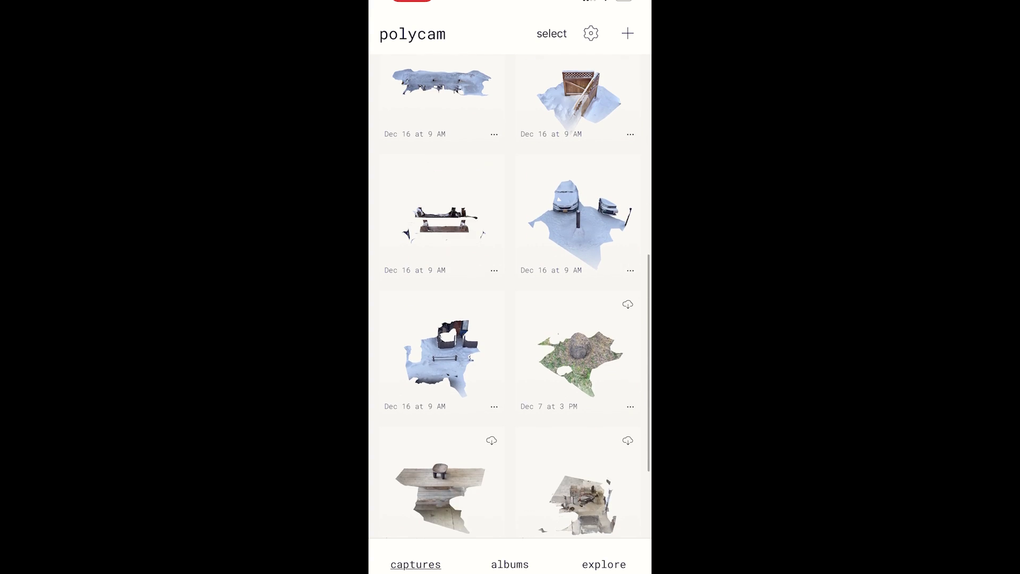
pyautogui.scroll(-2, 510, 298)
pyautogui.scroll(10, 510, 297)
pyautogui.scroll(-10, 510, 297)
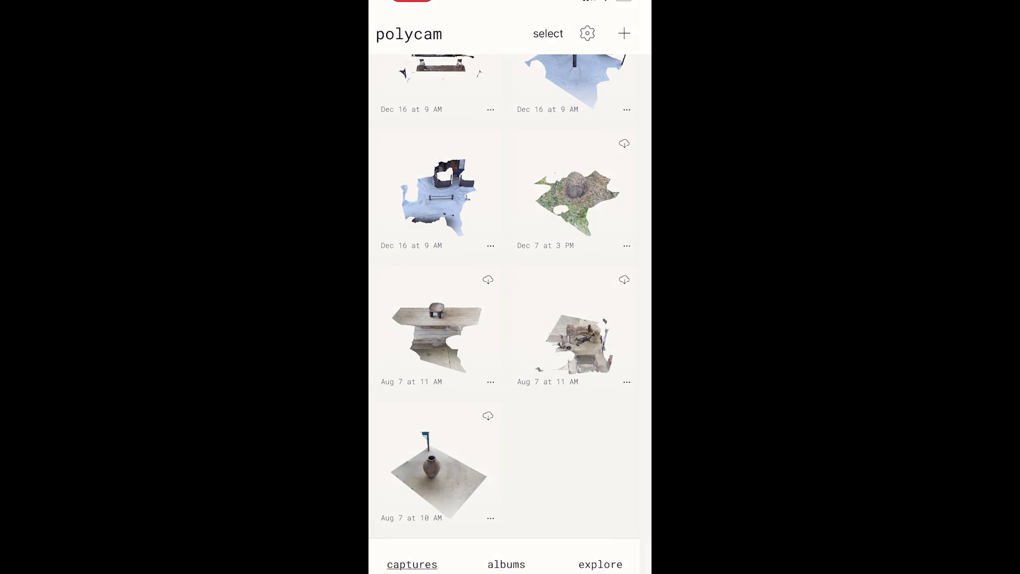
# Step: Open the Aug 7 10 AM vase capture and zoom in on the vase from above
pyautogui.click(441, 468)
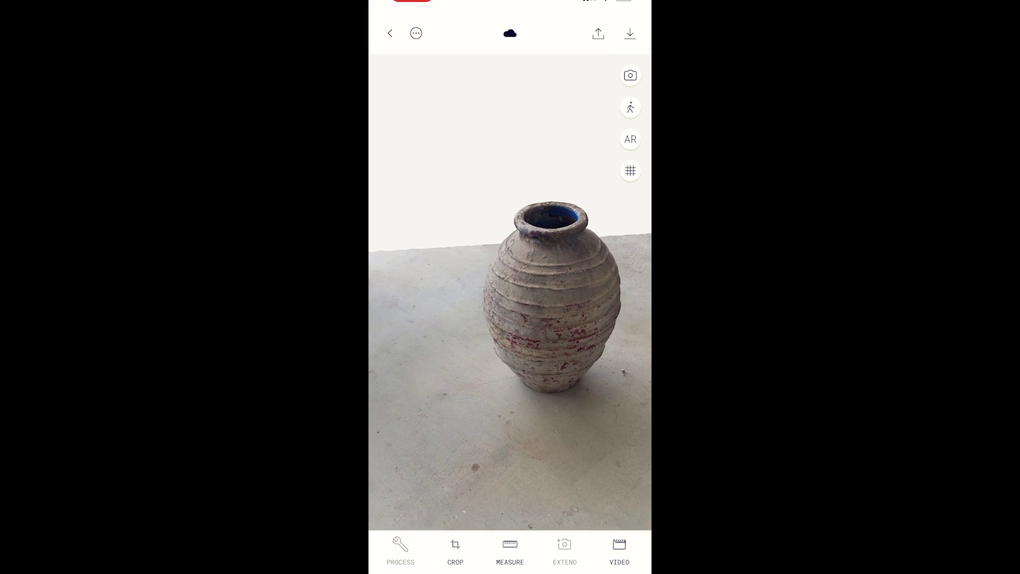
pyautogui.moveTo(425, 403); pyautogui.dragTo(600, 383)
pyautogui.scroll(3, 510, 292)
pyautogui.moveTo(457, 319); pyautogui.dragTo(579, 457)
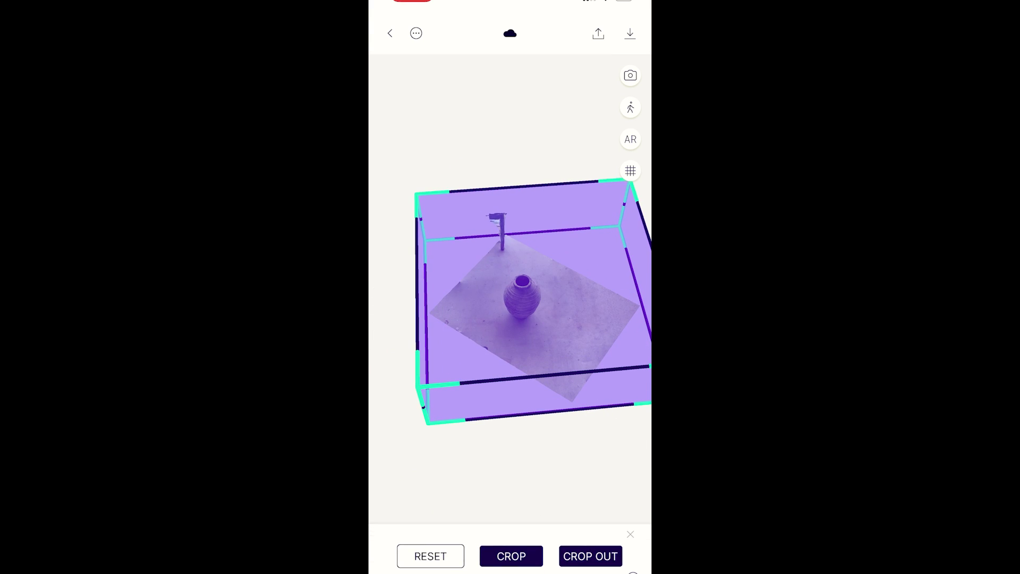
# Step: Push the crop box's front faces in and slide the box closer around the vase
pyautogui.click(502, 368)
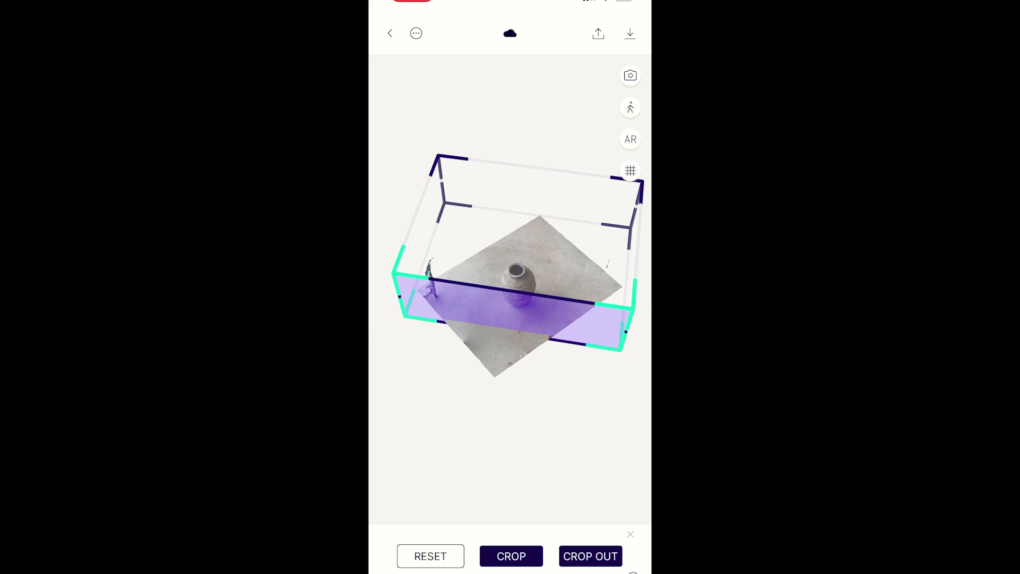
pyautogui.moveTo(457, 404); pyautogui.dragTo(605, 366)
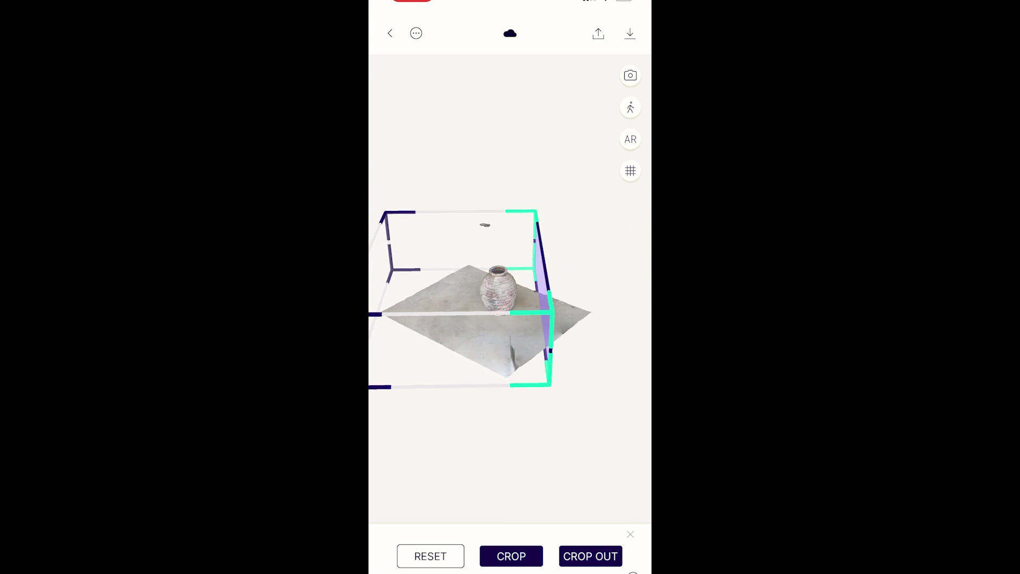
pyautogui.click(456, 348)
pyautogui.moveTo(478, 414); pyautogui.dragTo(553, 468)
pyautogui.moveTo(562, 396); pyautogui.dragTo(505, 353)
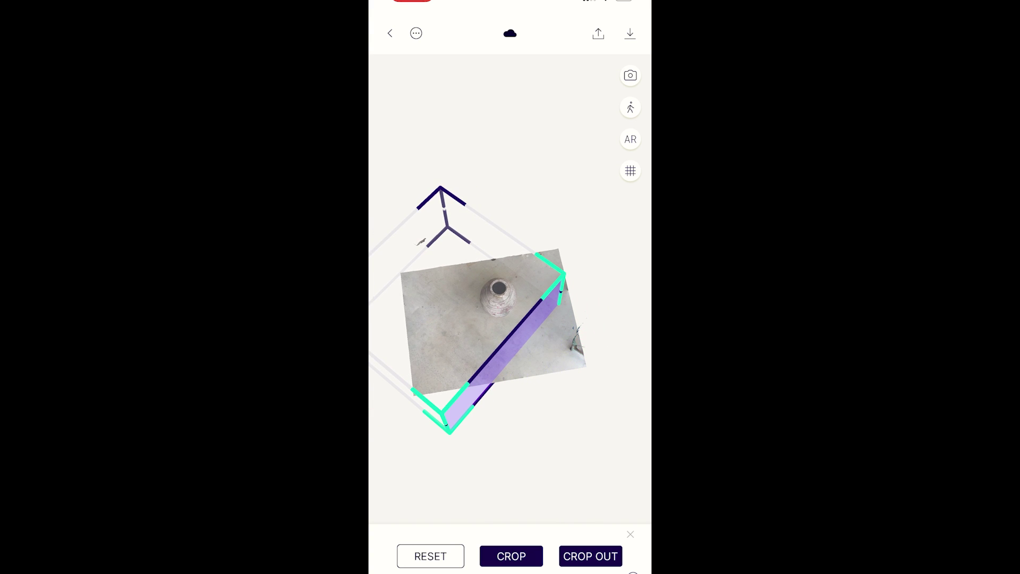
pyautogui.moveTo(451, 452); pyautogui.dragTo(555, 403)
pyautogui.moveTo(505, 367); pyautogui.dragTo(487, 327)
# Step: Pull the remaining crop faces in to a small square around the vase and apply the crop
pyautogui.moveTo(451, 451); pyautogui.dragTo(575, 453)
pyautogui.click(547, 389)
pyautogui.moveTo(547, 389); pyautogui.dragTo(523, 334)
pyautogui.moveTo(452, 451); pyautogui.dragTo(560, 455)
pyautogui.click(496, 334)
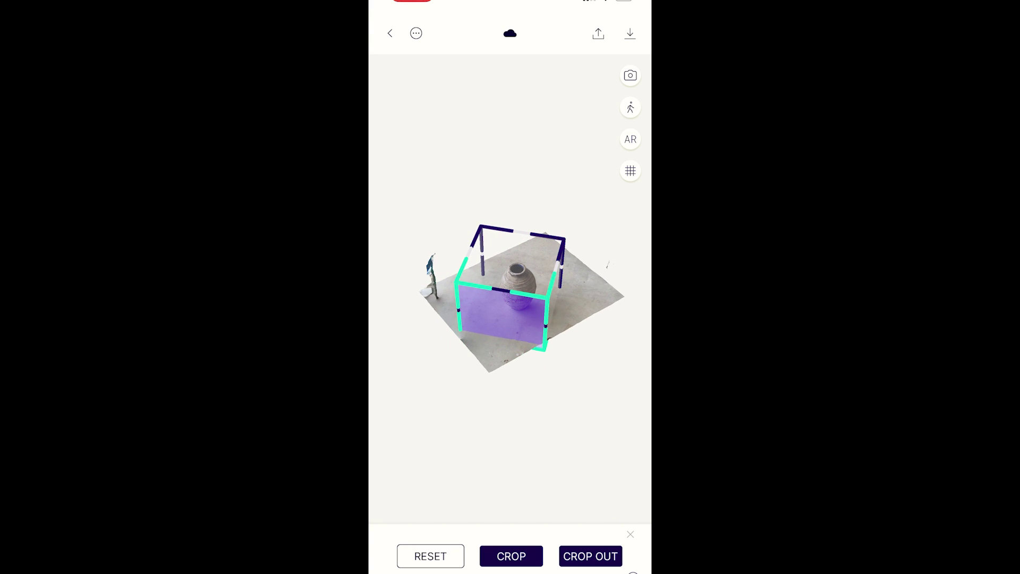
pyautogui.moveTo(452, 414); pyautogui.dragTo(547, 492)
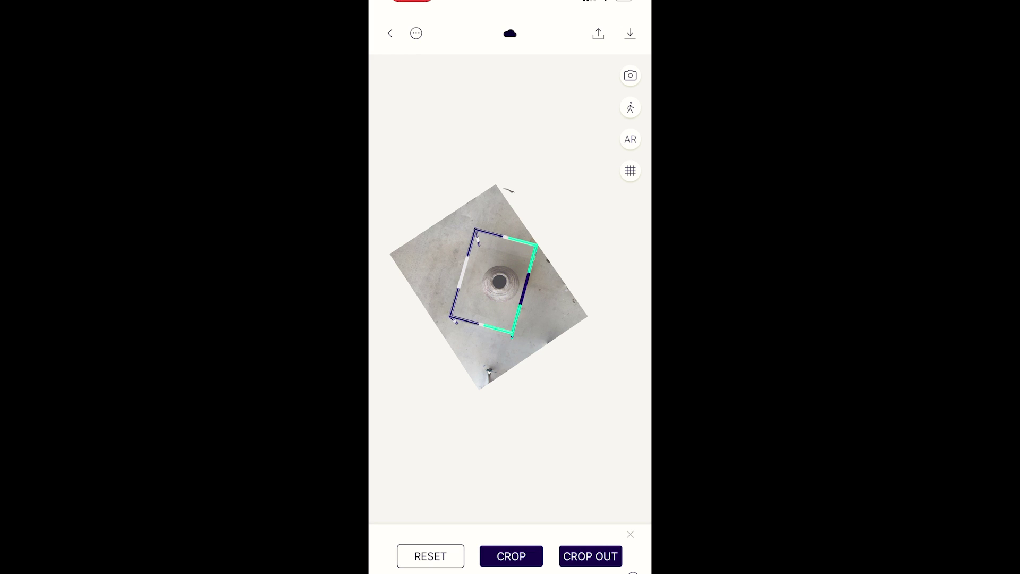
pyautogui.moveTo(473, 456); pyautogui.dragTo(515, 362)
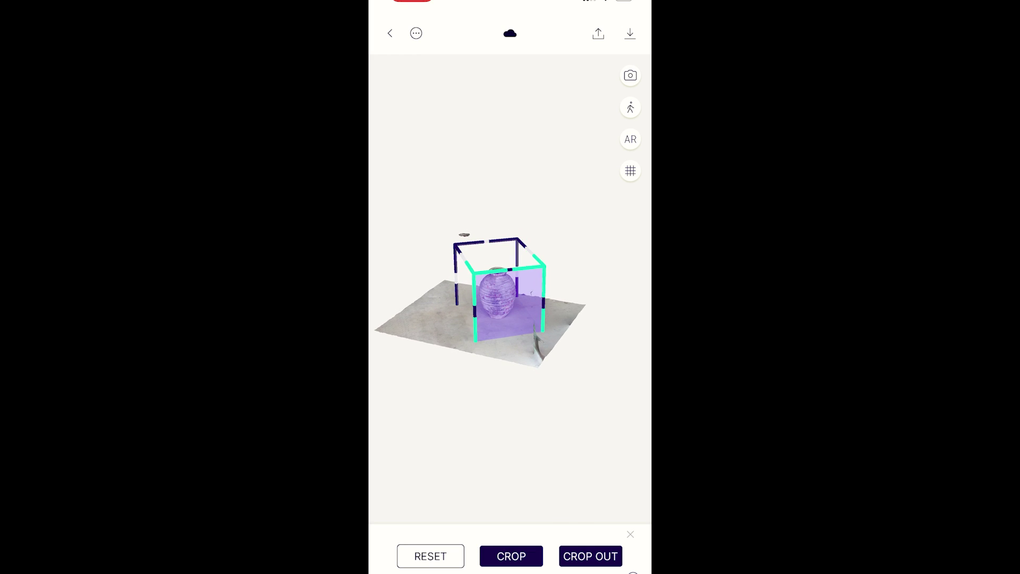
pyautogui.click(511, 556)
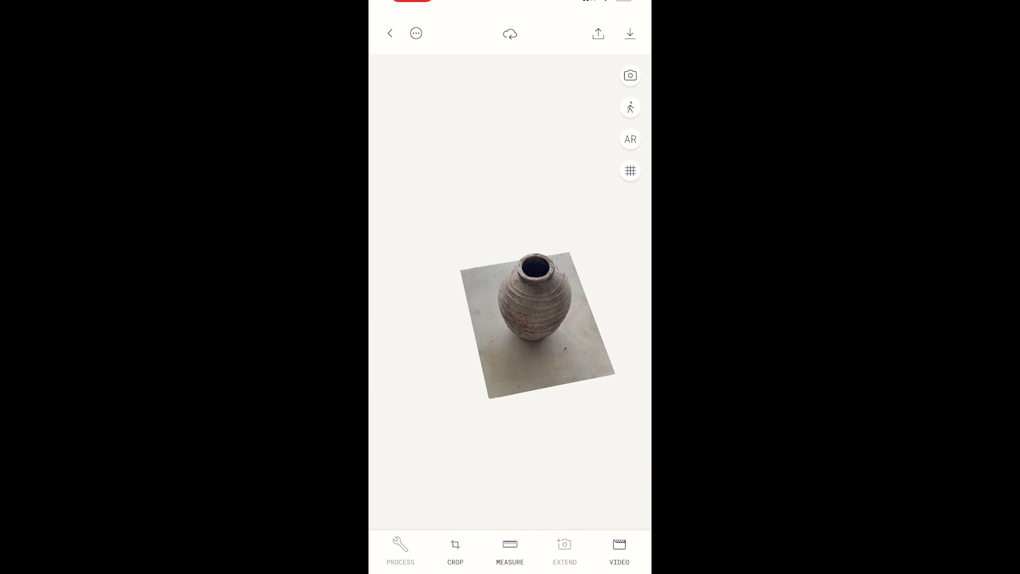
# Step: Select the two Aug 7 11 AM, Aug 7 10 AM vase, Dec 7 and Dec 16 captures
pyautogui.scroll(5, 531, 319)
pyautogui.moveTo(494, 436); pyautogui.dragTo(473, 409)
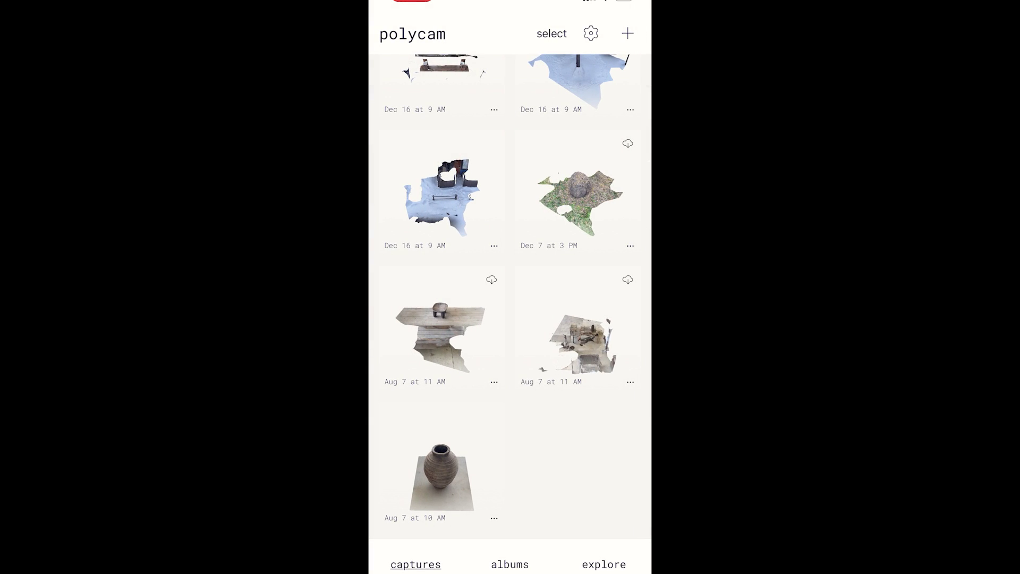
pyautogui.click(551, 33)
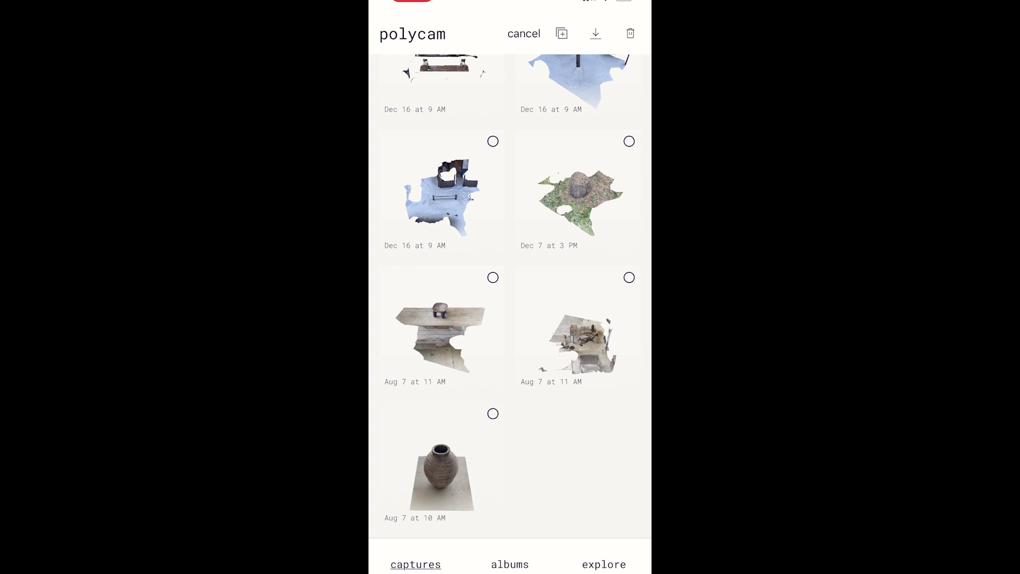
pyautogui.click(629, 277)
pyautogui.click(493, 277)
pyautogui.click(493, 413)
pyautogui.click(629, 141)
pyautogui.click(493, 141)
# Step: Export the five selected captures with Blender as the target
pyautogui.scroll(5, 509, 296)
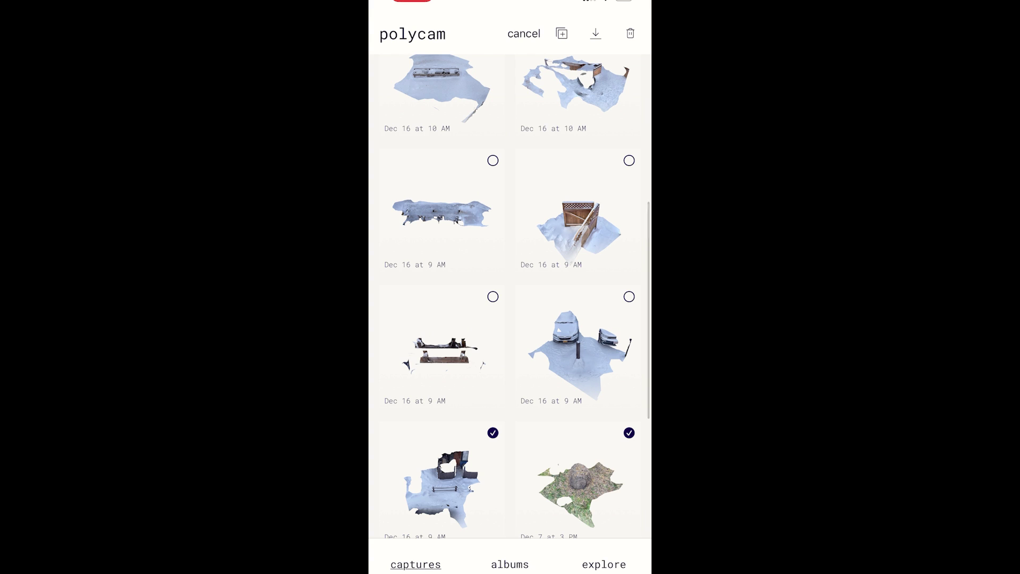
pyautogui.scroll(-5, 510, 297)
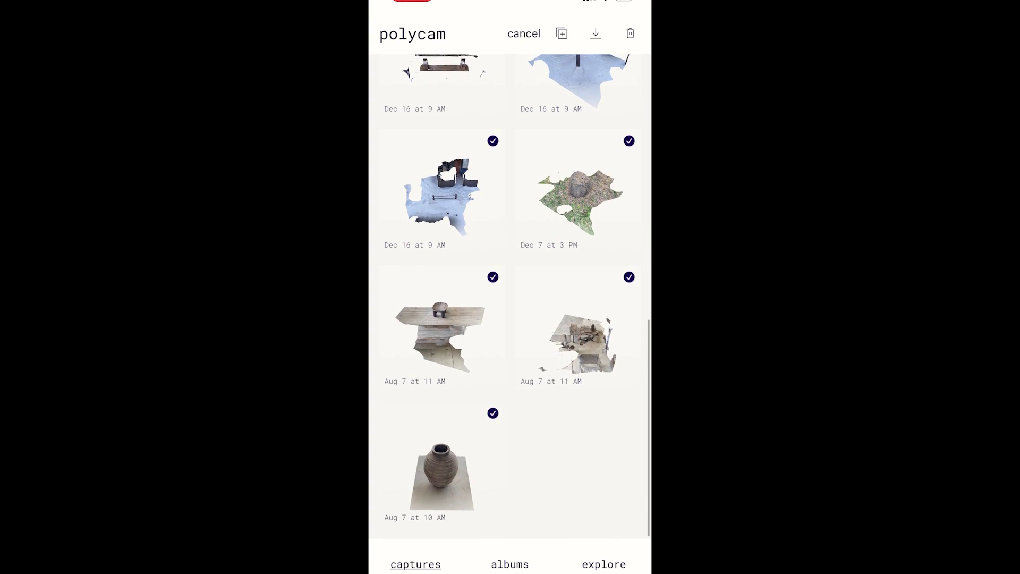
pyautogui.click(595, 34)
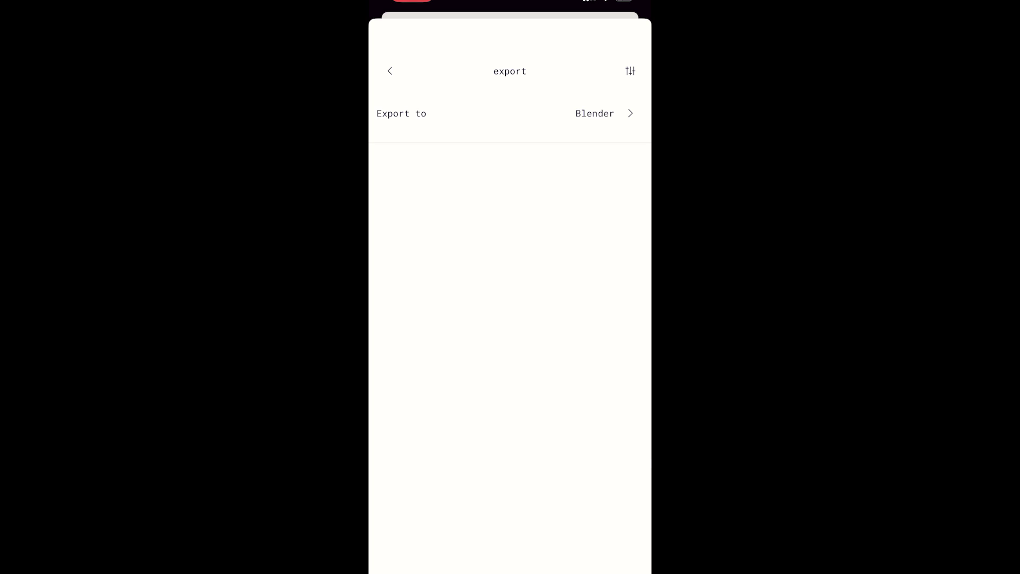
# Step: Check Polycam's Blender export settings (Mesh Y axis up), then close the export sheet
pyautogui.click(411, 173)
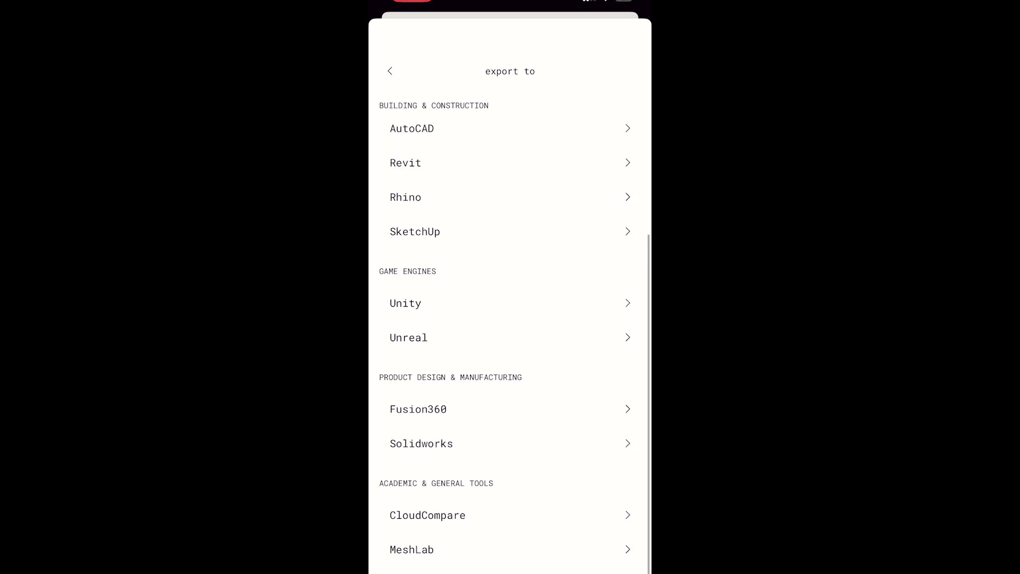
pyautogui.scroll(4, 510, 318)
pyautogui.click(412, 173)
pyautogui.click(630, 71)
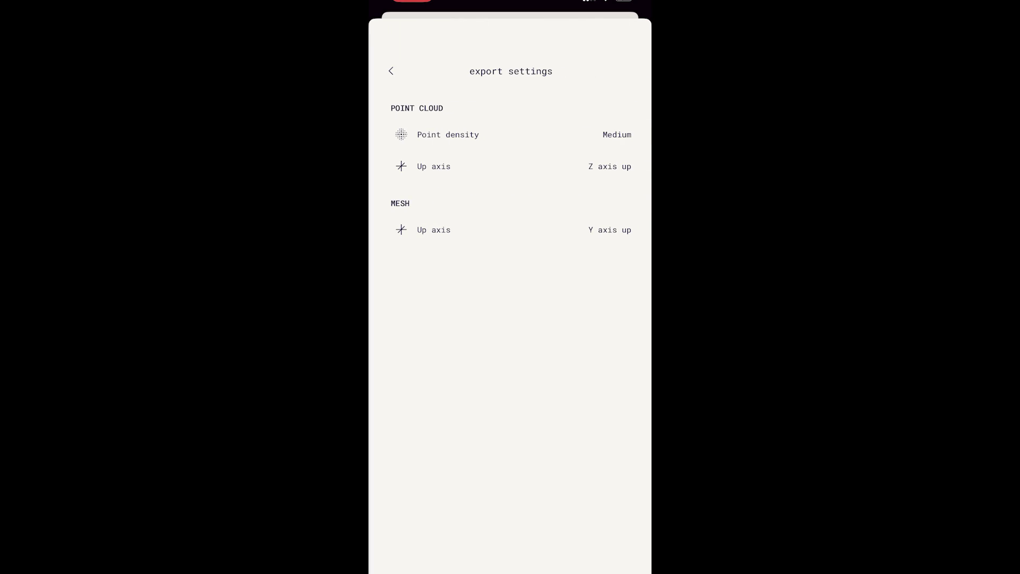
pyautogui.click(390, 70)
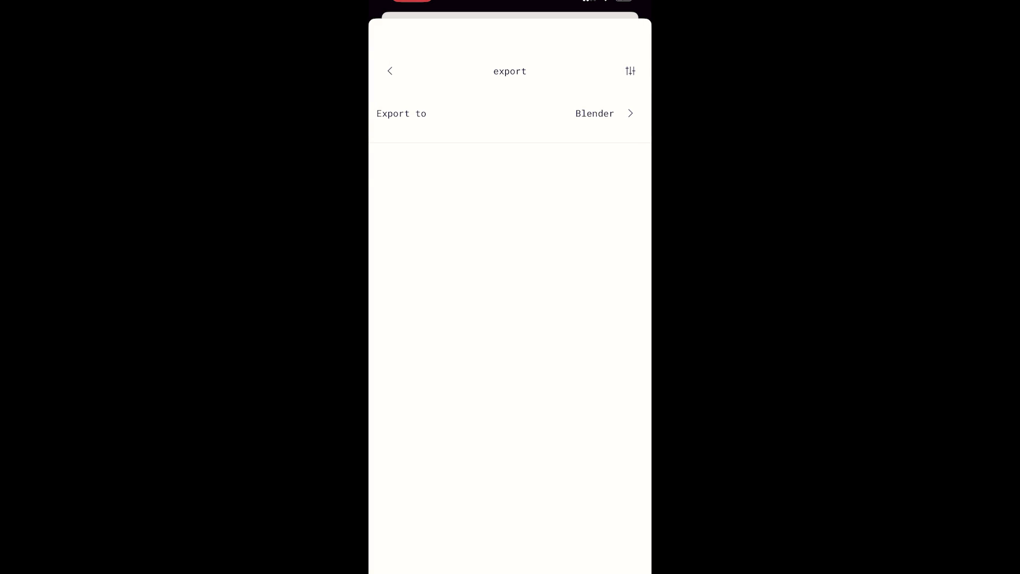
pyautogui.click(390, 71)
pyautogui.scroll(5, 510, 296)
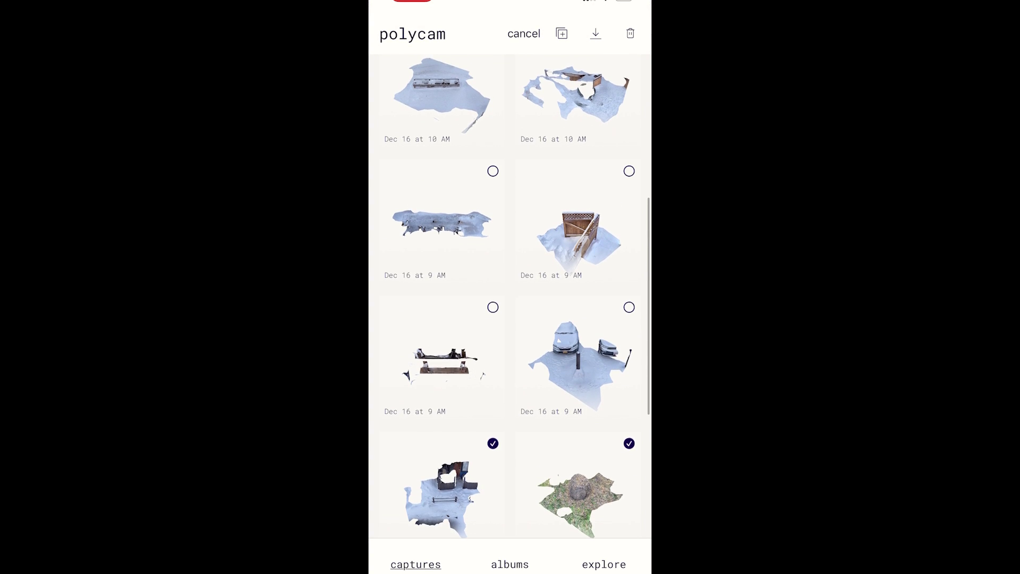
pyautogui.scroll(5, 510, 298)
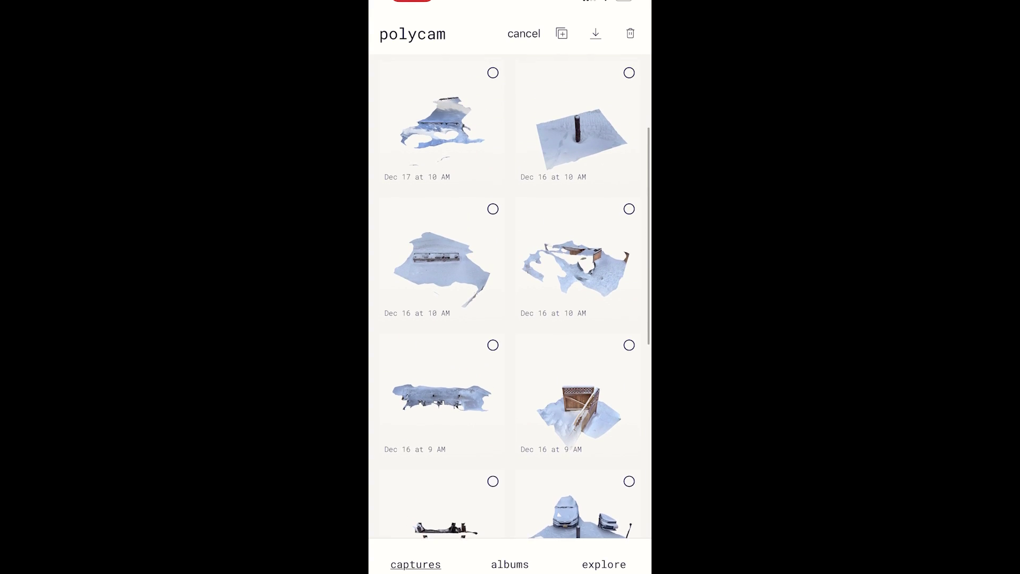
pyautogui.scroll(-4, 510, 296)
pyautogui.scroll(4, 510, 296)
pyautogui.scroll(-2, 510, 296)
pyautogui.scroll(2, 510, 295)
pyautogui.scroll(-2, 510, 296)
pyautogui.scroll(-2, 510, 296)
pyautogui.scroll(7, 510, 296)
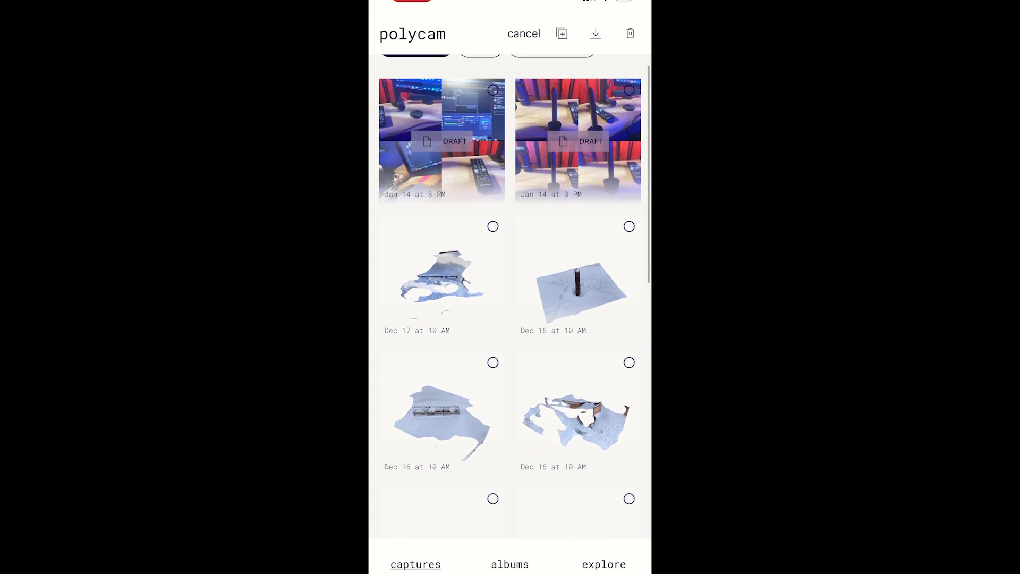
pyautogui.scroll(-4, 510, 296)
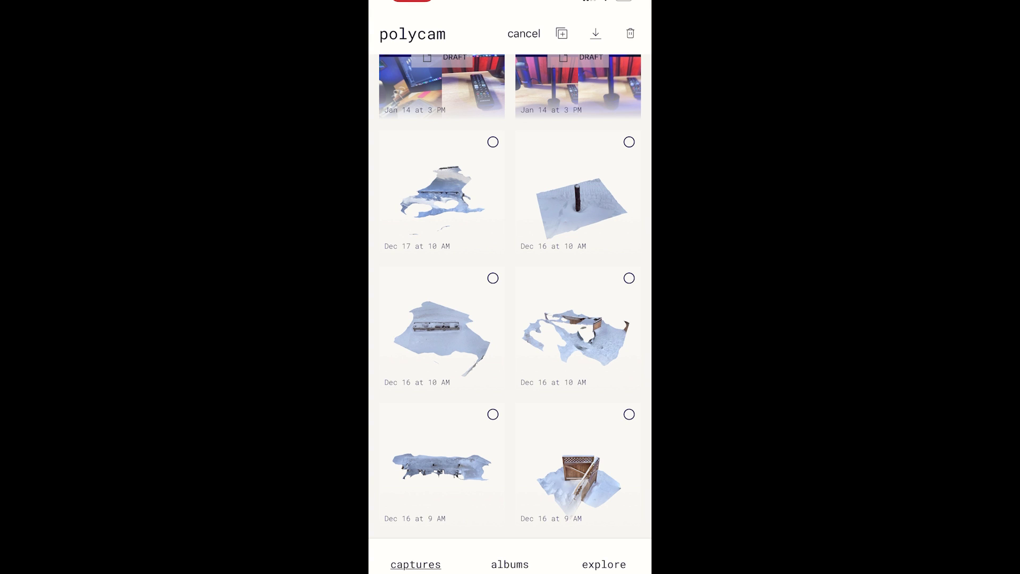
pyautogui.scroll(3, 510, 297)
pyautogui.scroll(-4, 510, 298)
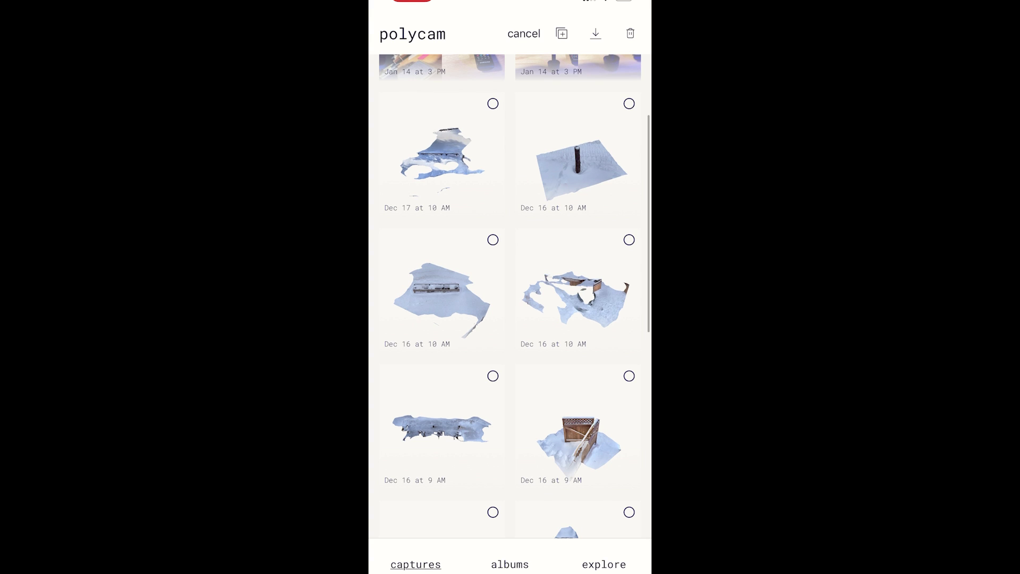
pyautogui.scroll(-5, 510, 297)
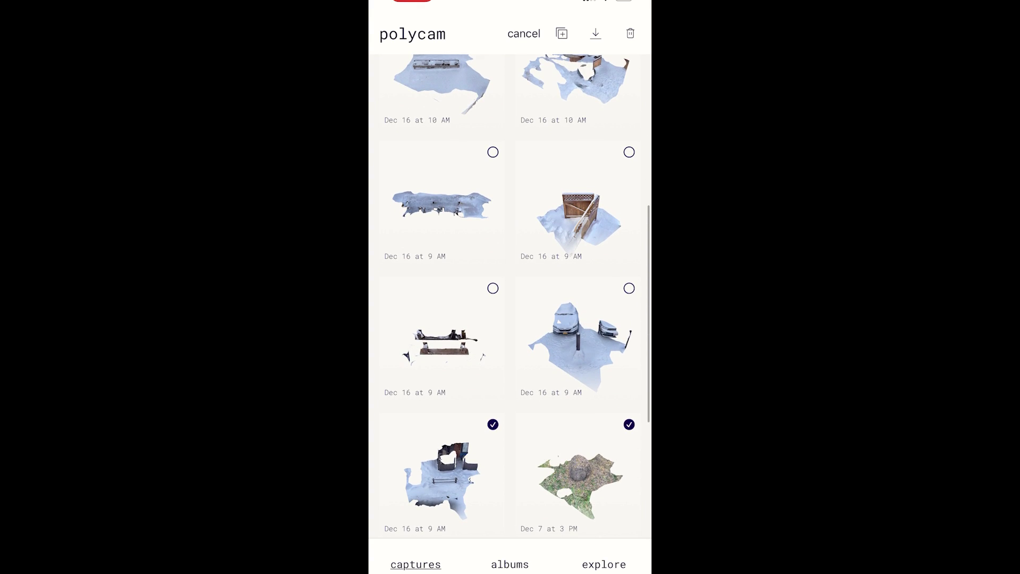
pyautogui.scroll(-1, 510, 297)
pyautogui.scroll(4, 509, 297)
pyautogui.scroll(-3, 510, 298)
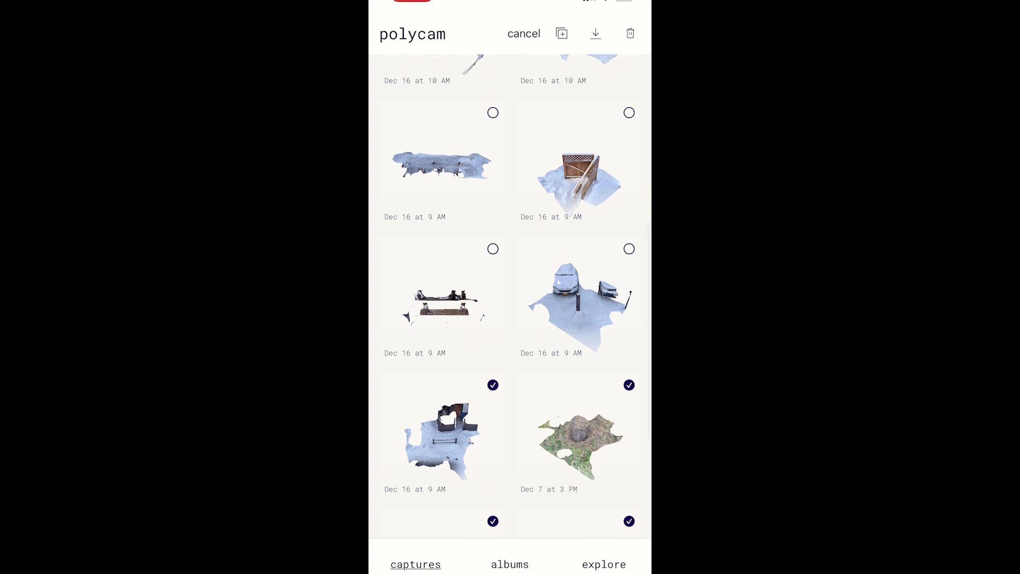
pyautogui.scroll(3, 510, 297)
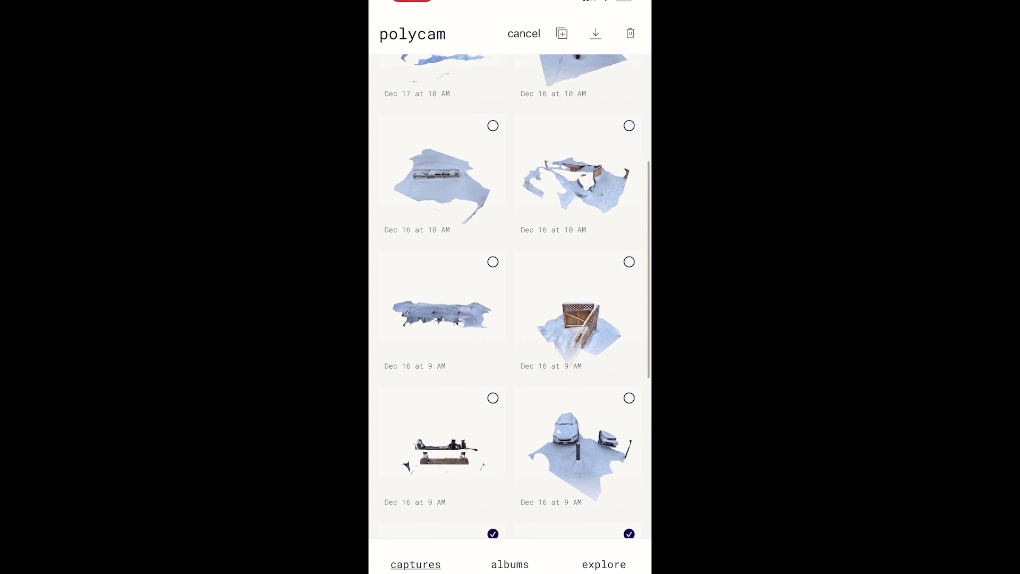
pyautogui.scroll(-2, 510, 297)
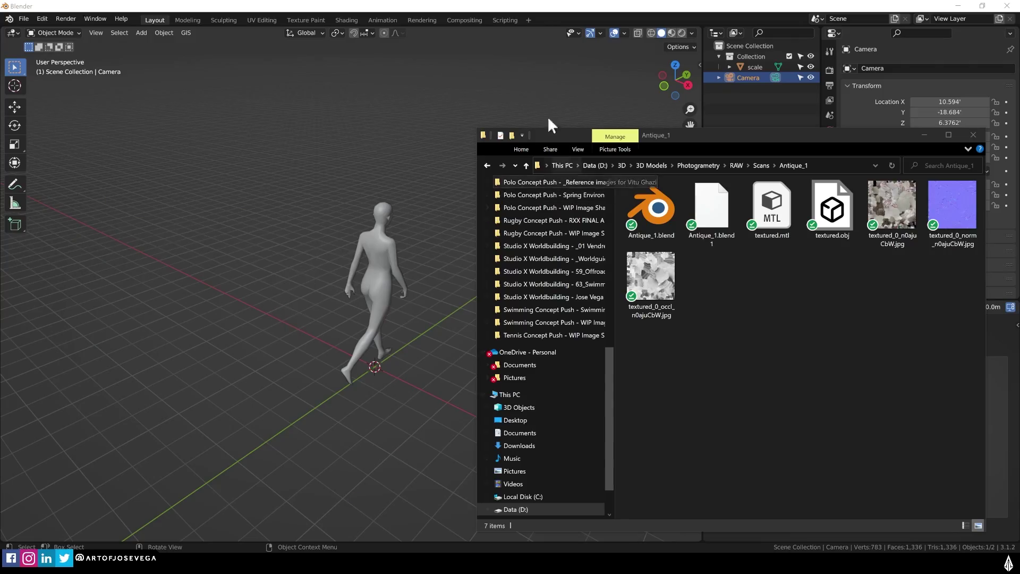
# Step: Bring the Antique_1 File Explorer window in front of Blender
pyautogui.click(510, 46)
pyautogui.moveTo(390, 309); pyautogui.dragTo(402, 309, button='middle')
pyautogui.click(260, 563)
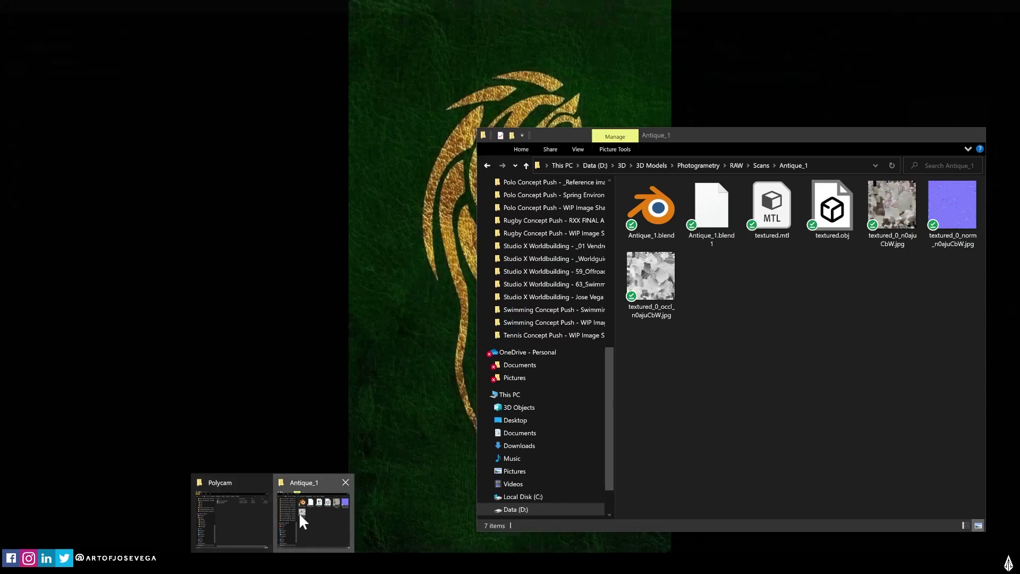
pyautogui.click(298, 512)
pyautogui.moveTo(773, 138); pyautogui.dragTo(818, 133)
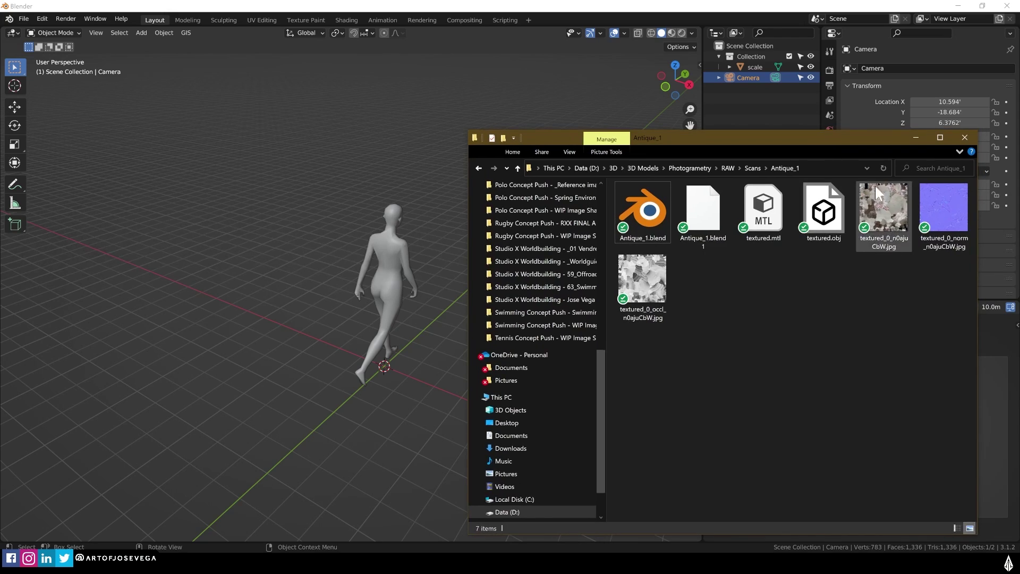
# Step: Select textured.obj in the Antique_1 folder, then return to Blender
pyautogui.click(649, 212)
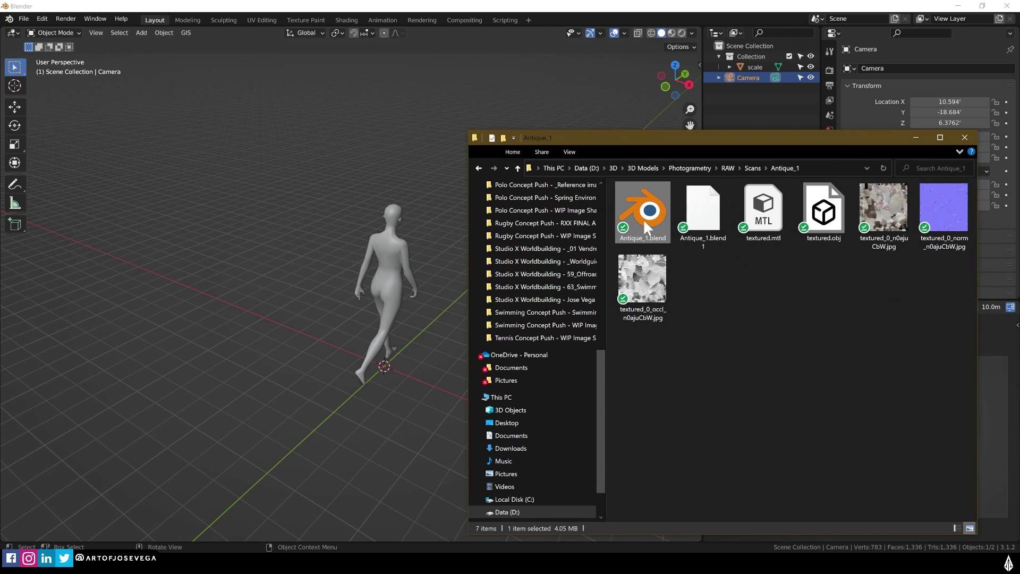
pyautogui.click(844, 267)
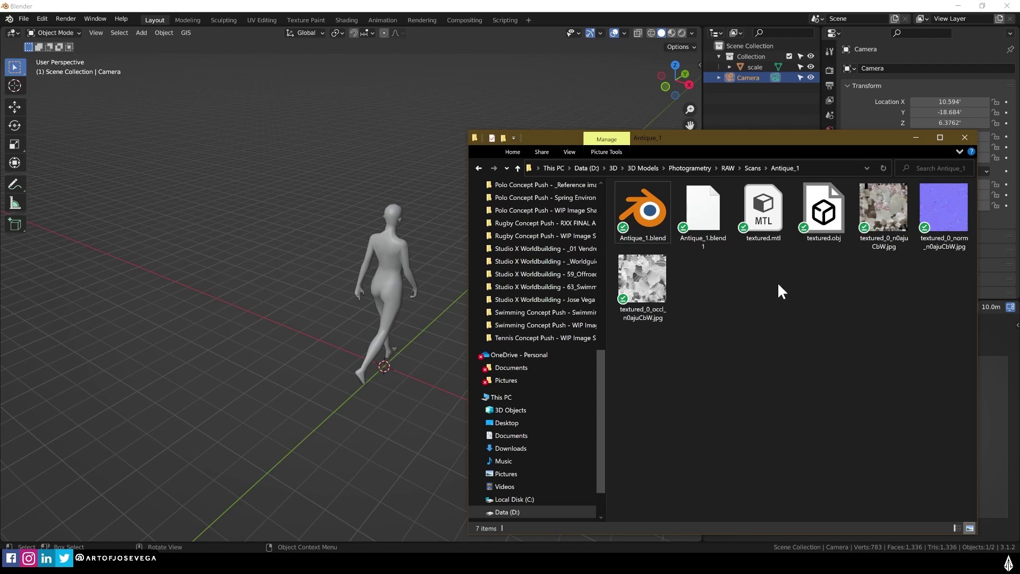
pyautogui.moveTo(791, 133); pyautogui.dragTo(800, 130)
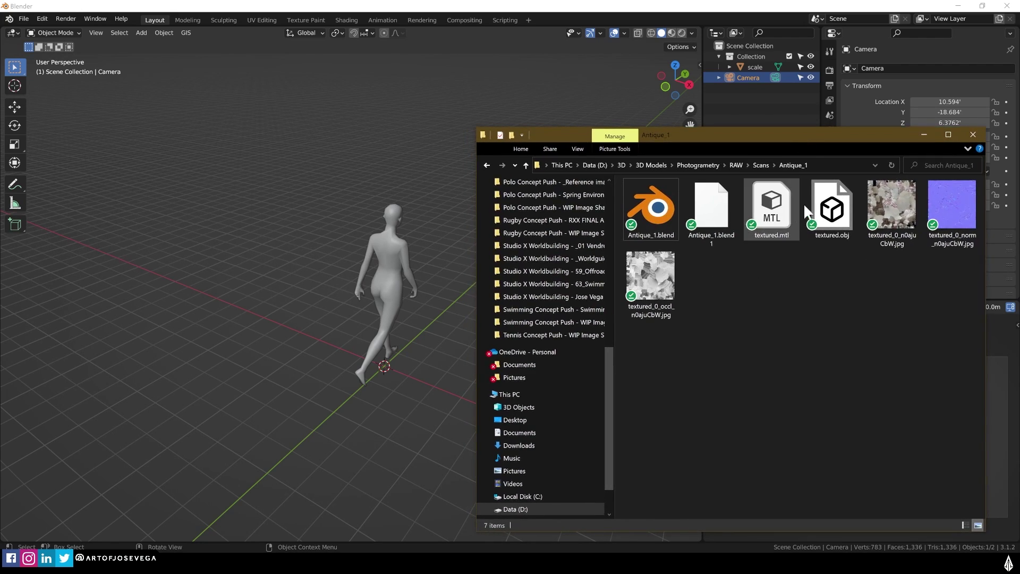
pyautogui.click(832, 235)
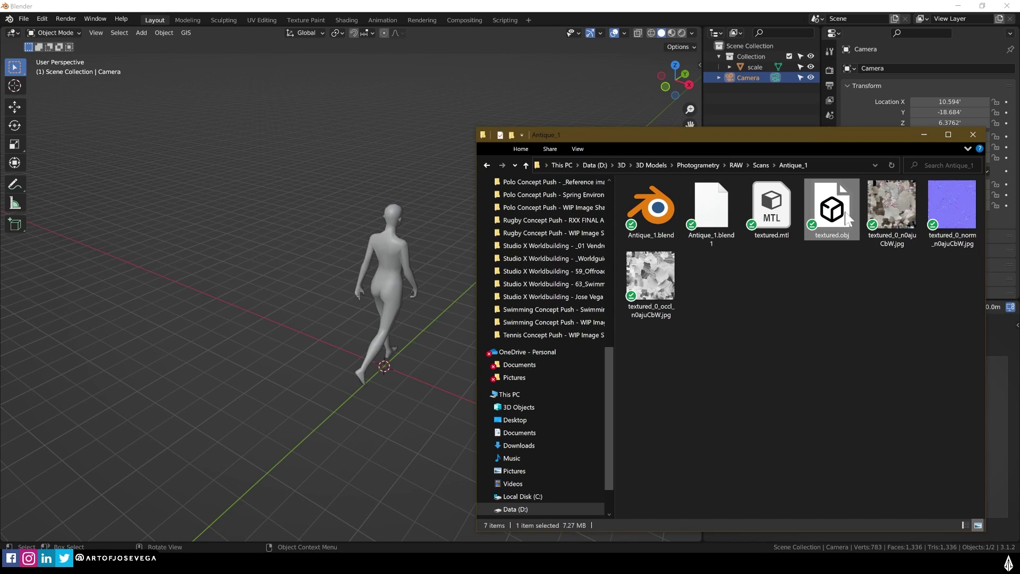
pyautogui.click(437, 191)
# Step: Import textured.obj as Wavefront (.obj) by pasting the Antique_1 folder path into the import browser
pyautogui.press('q')
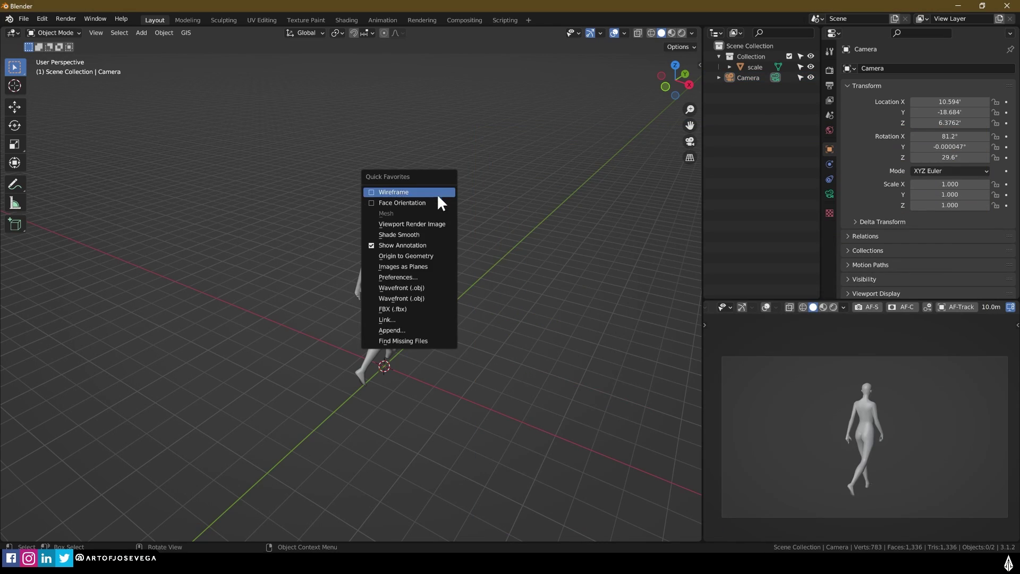
pyautogui.click(404, 288)
pyautogui.moveTo(307, 560)
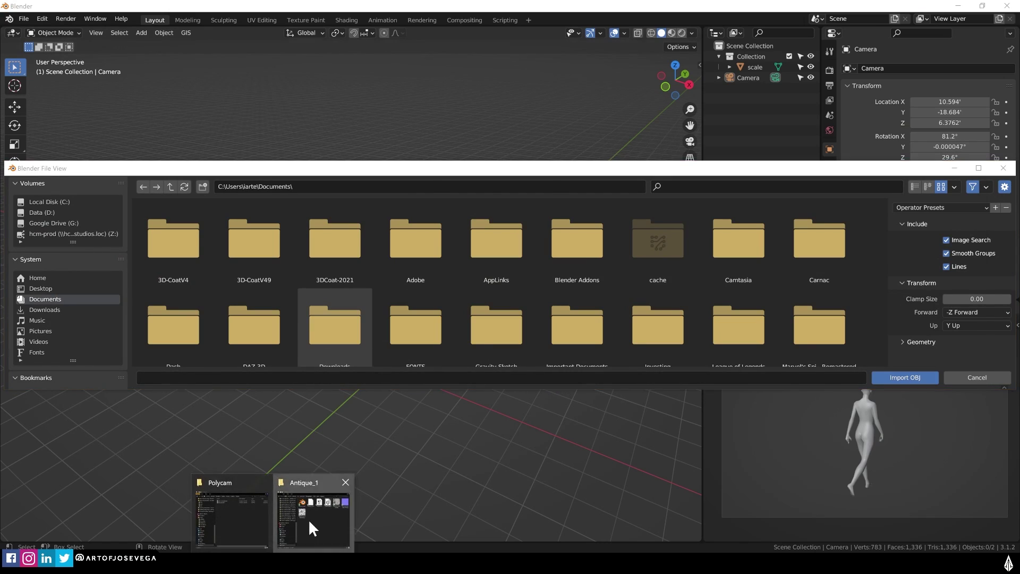
pyautogui.click(309, 518)
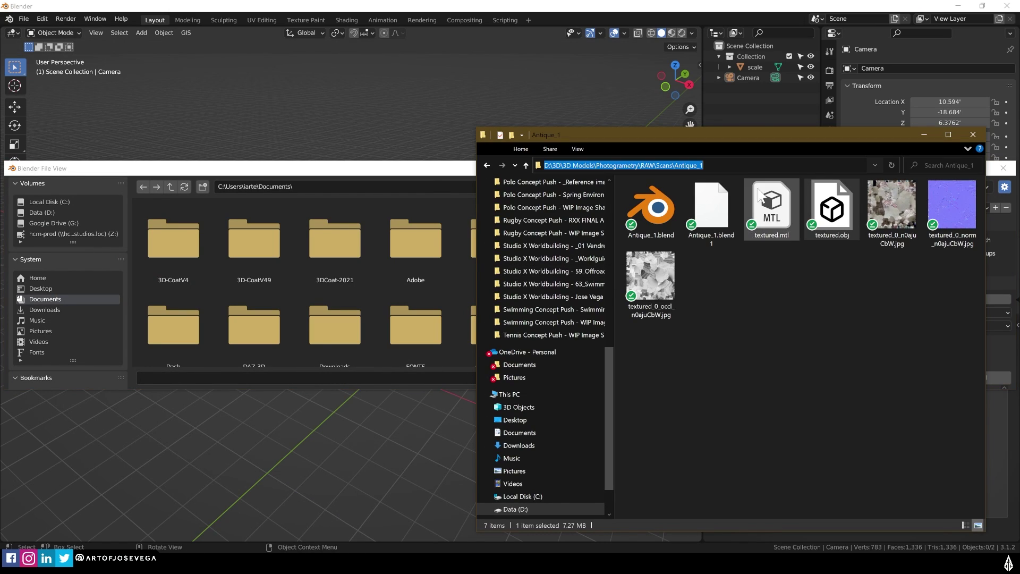
pyautogui.click(403, 186)
pyautogui.write('D:\\3D\\3D Models\\Photogrammetry\\RAW\\Scans\\Antique_1')
pyautogui.press('Return')
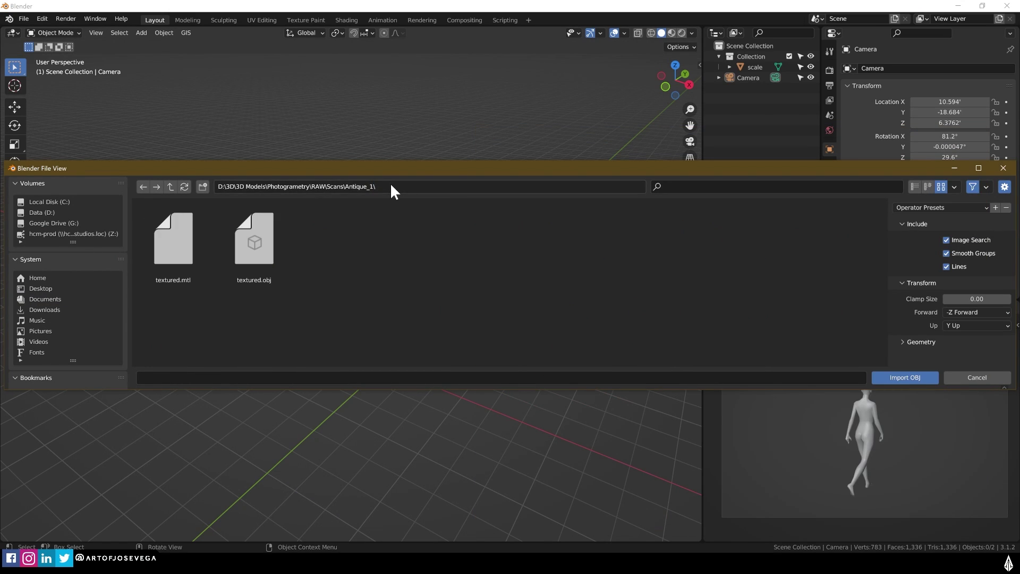
pyautogui.doubleClick(254, 228)
pyautogui.moveTo(420, 335); pyautogui.dragTo(404, 322, button='middle')
# Step: In front orthographic view, move the walking scale figure to the left of the vase
pyautogui.press('g')
pyautogui.press('x')
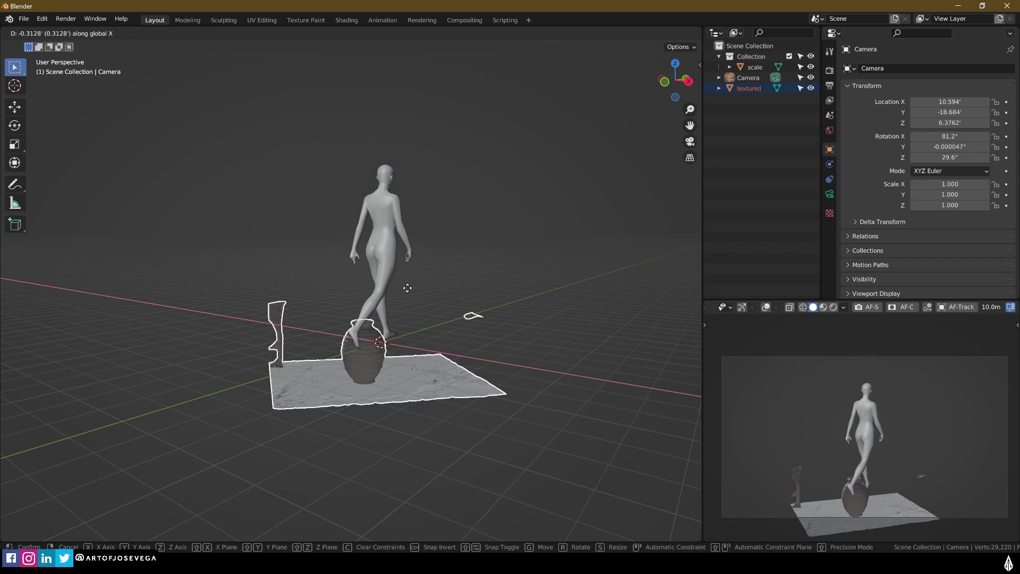
pyautogui.rightClick(407, 286)
pyautogui.click(398, 216)
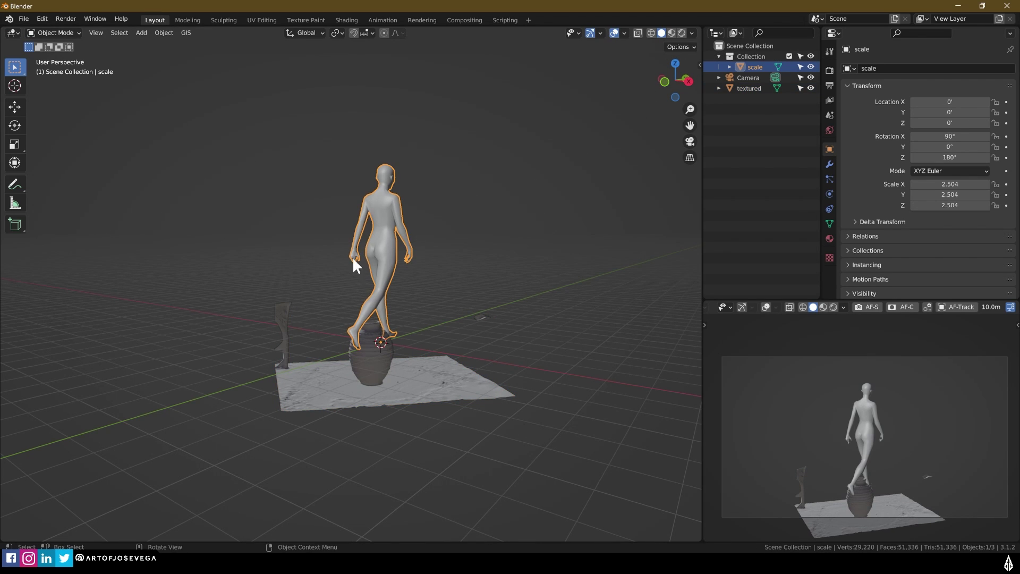
pyautogui.moveTo(354, 264); pyautogui.dragTo(489, 255, button='middle')
pyautogui.click(674, 85)
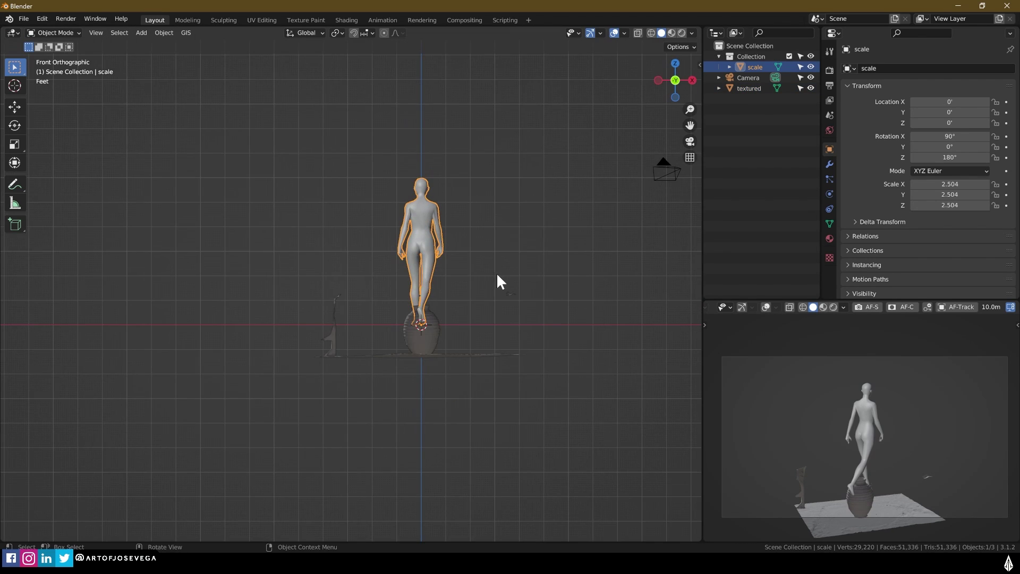
pyautogui.press('g')
pyautogui.click(329, 276)
# Step: Raise the vase and ground scan vertically onto the floor grid, to Z 1.2778'
pyautogui.click(413, 324)
pyautogui.press('g')
pyautogui.press('z')
pyautogui.click(418, 295)
pyautogui.click(471, 225)
pyautogui.moveTo(466, 234); pyautogui.dragTo(530, 340, button='middle')
pyautogui.scroll(4, 478, 324)
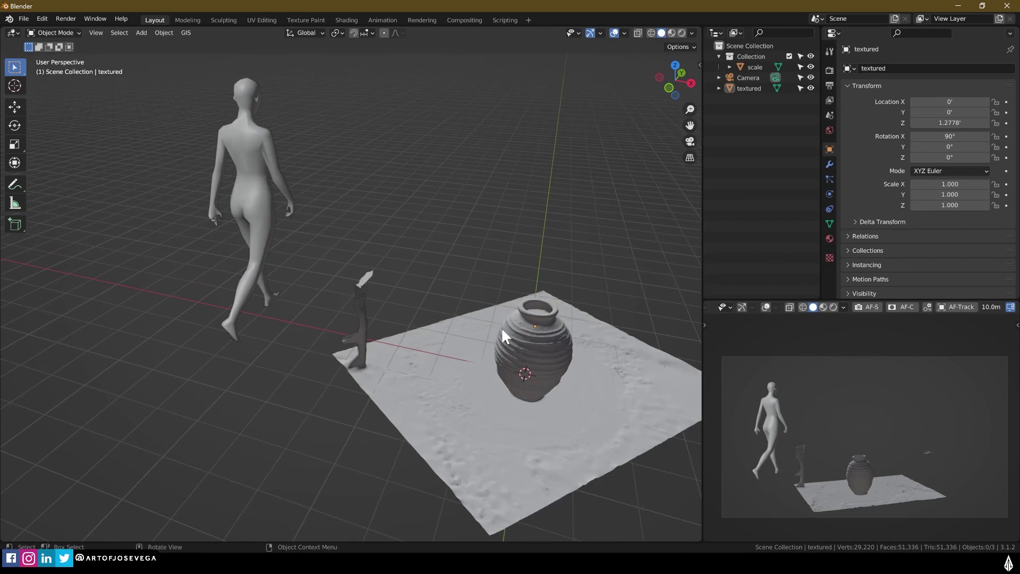
pyautogui.scroll(-2, 499, 325)
# Step: Inspect the figure and scan placement from several angles, framing on the figure
pyautogui.click(270, 205)
pyautogui.moveTo(270, 205); pyautogui.dragTo(532, 281, button='middle')
pyautogui.click(588, 284)
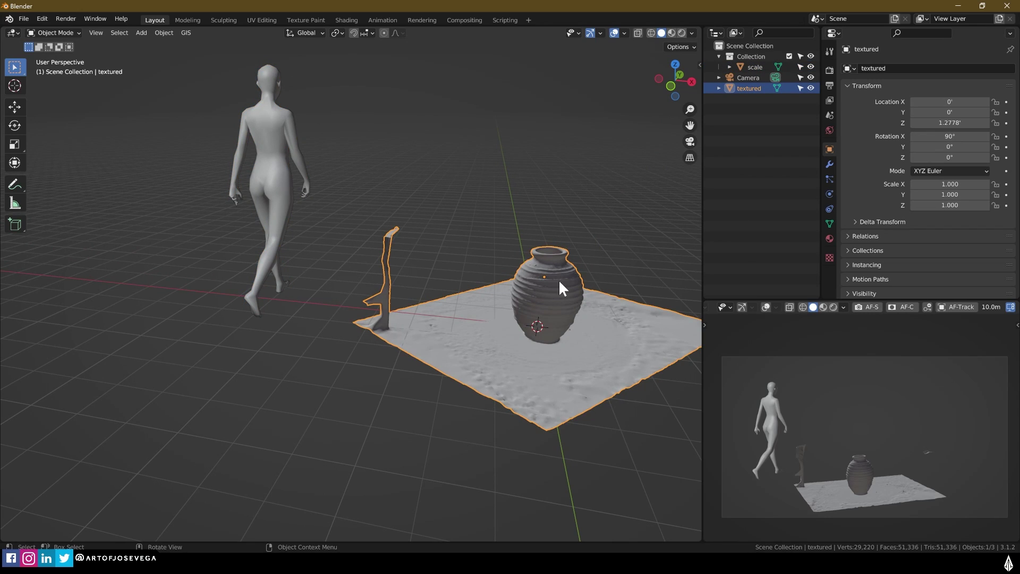
pyautogui.moveTo(559, 279); pyautogui.dragTo(533, 283, button='middle')
pyautogui.click(267, 169)
pyautogui.press('KP_Decimal')
pyautogui.moveTo(323, 288); pyautogui.dragTo(479, 280, button='middle')
pyautogui.click(290, 308)
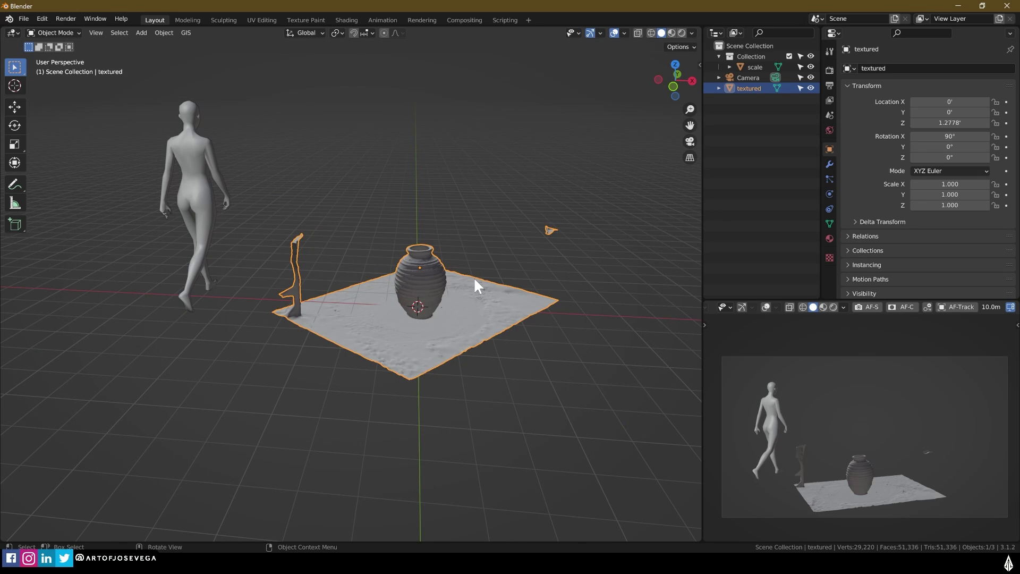
pyautogui.moveTo(597, 148); pyautogui.dragTo(503, 244, button='middle')
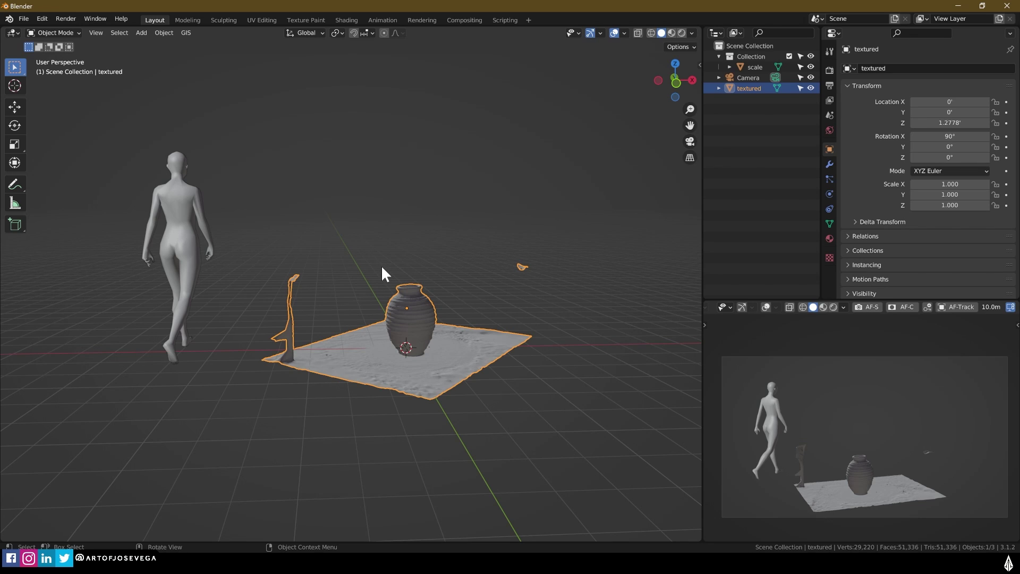
# Step: In front orthographic view, tilt the scan slightly so its ground patch levels out
pyautogui.click(675, 83)
pyautogui.scroll(3, 447, 317)
pyautogui.scroll(-2, 472, 245)
pyautogui.press('r')
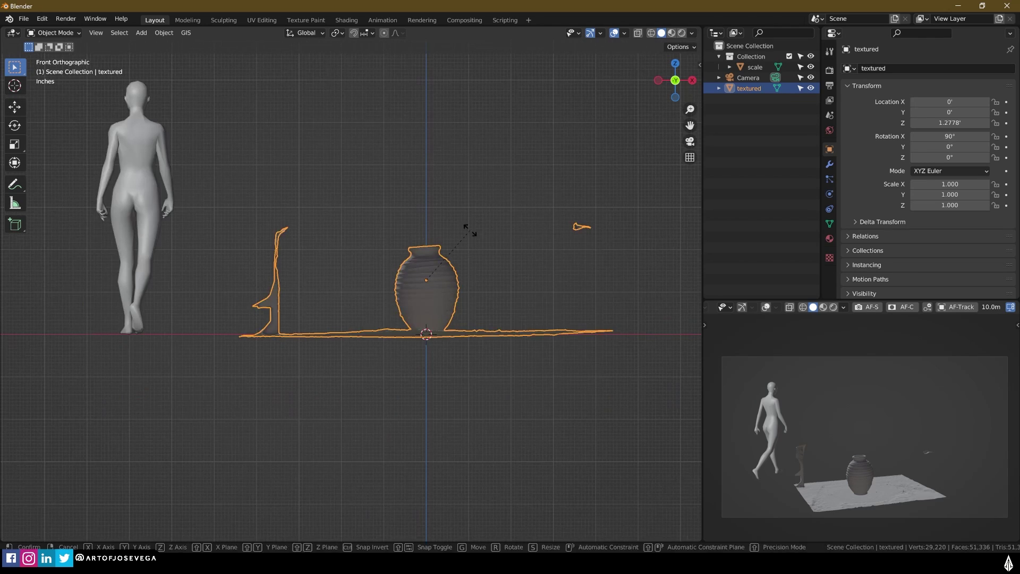
pyautogui.rightClick(497, 265)
pyautogui.press('r')
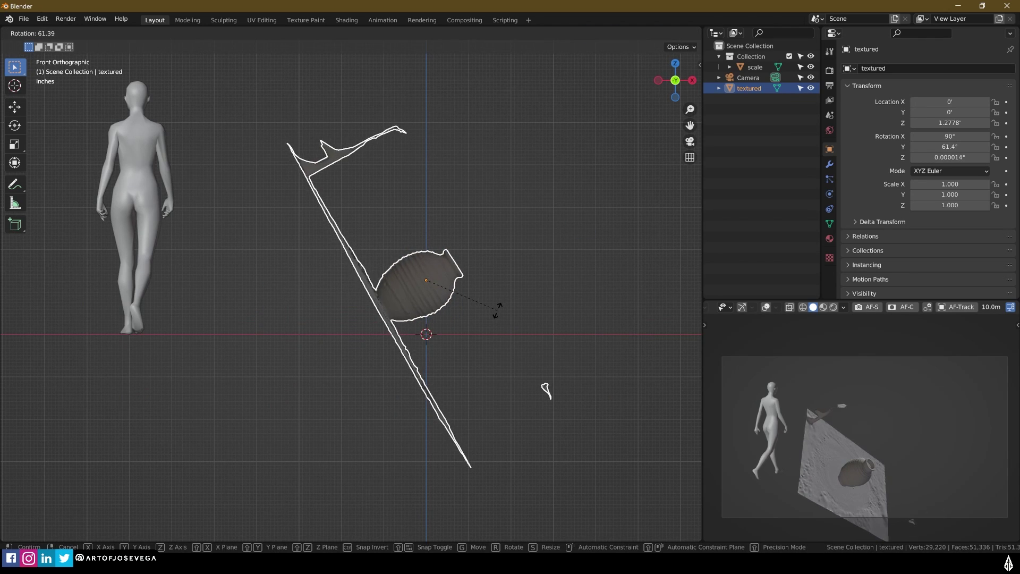
pyautogui.rightClick(478, 266)
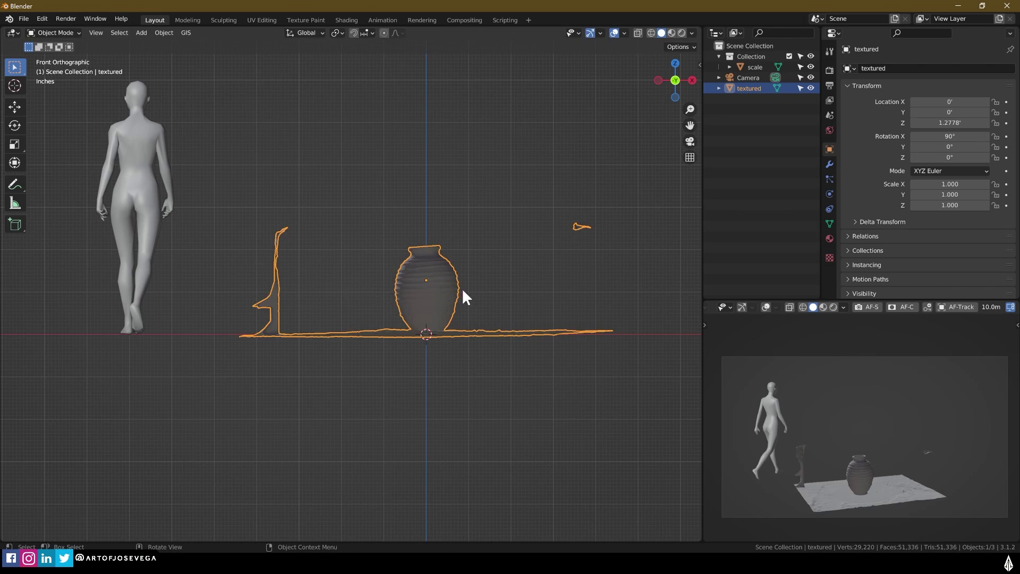
pyautogui.scroll(1, 459, 288)
pyautogui.press('r')
pyautogui.press('r')
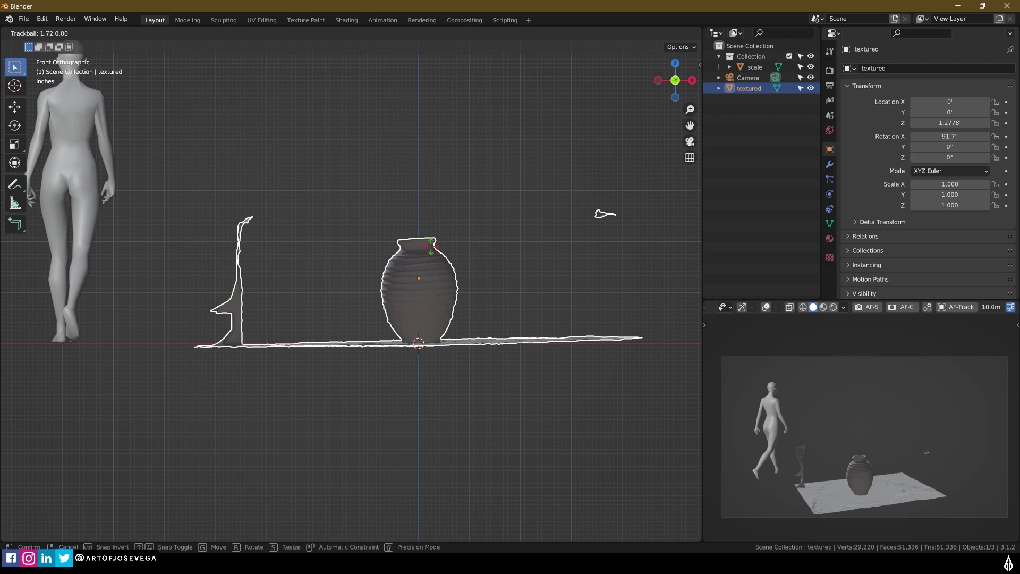
pyautogui.click(466, 228)
pyautogui.press('r')
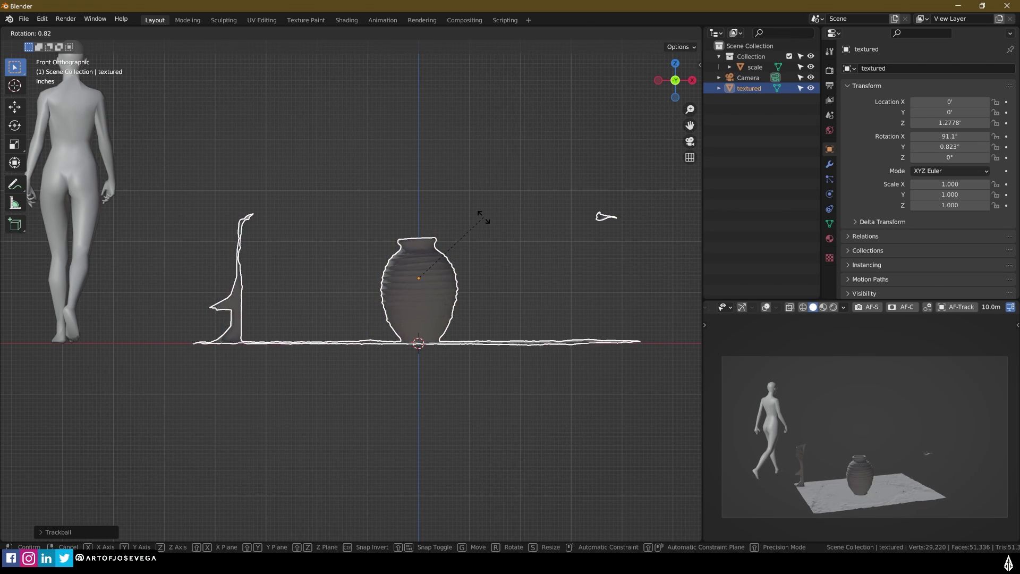
pyautogui.click(482, 215)
# Step: Fine-tune the tilt to 91.1° X, 0.56° Y and lower the scan to Z 1.226'
pyautogui.press('g')
pyautogui.press('z')
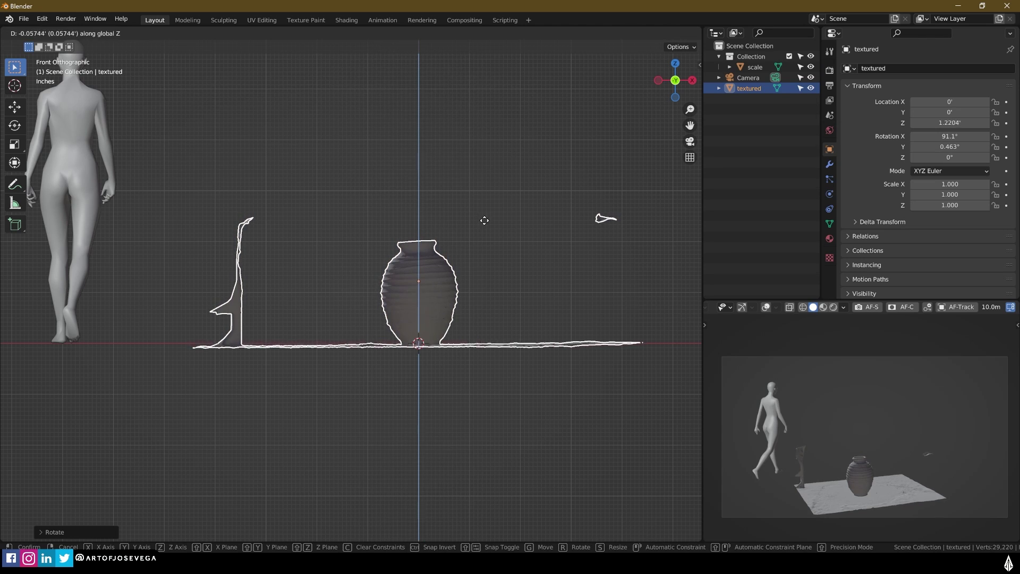
pyautogui.click(482, 218)
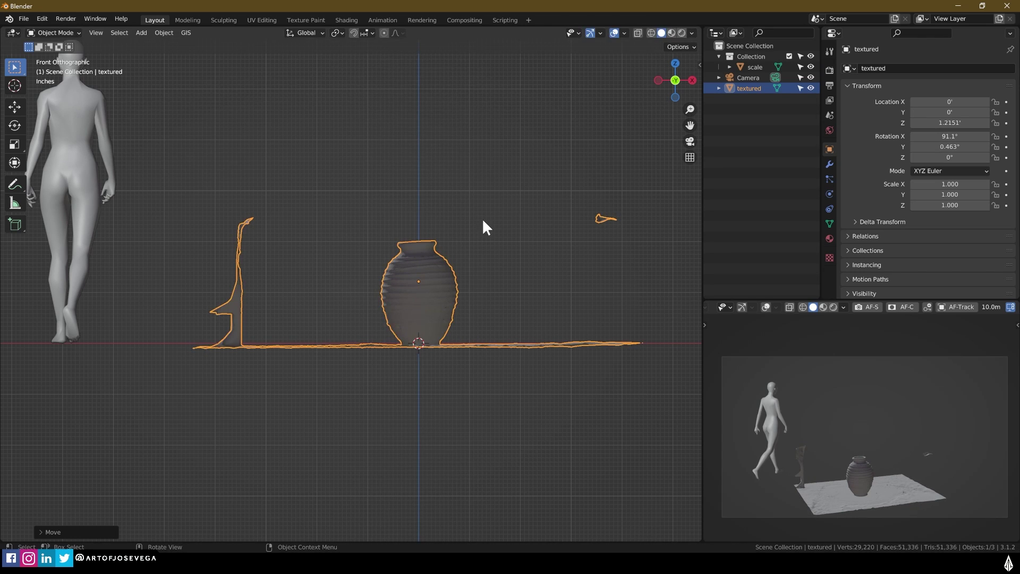
pyautogui.scroll(2, 463, 236)
pyautogui.press('r')
pyautogui.click(465, 237)
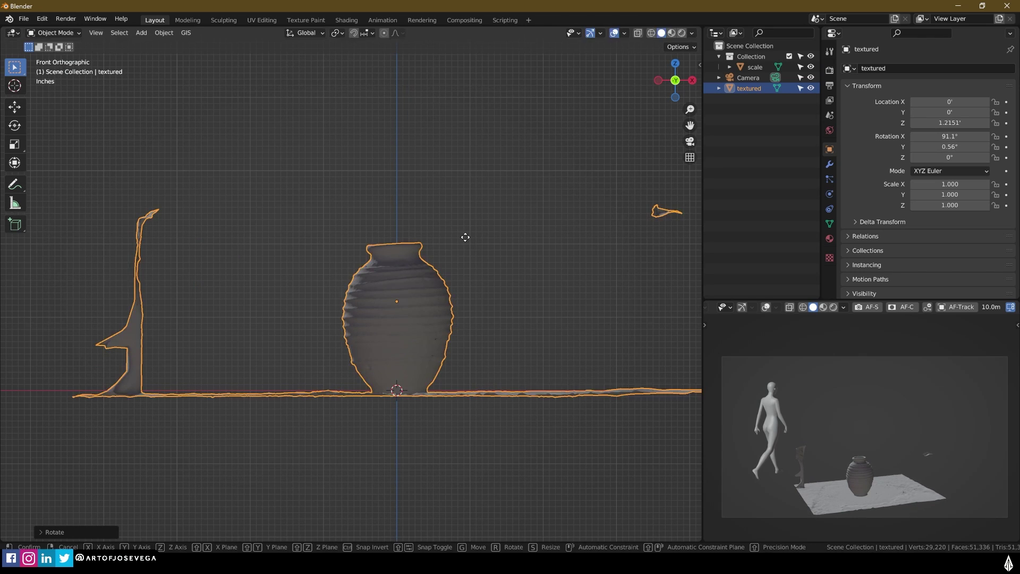
pyautogui.press('g')
pyautogui.press('z')
pyautogui.click(465, 235)
pyautogui.scroll(-3, 465, 234)
pyautogui.moveTo(455, 264); pyautogui.dragTo(286, 318, button='middle')
pyautogui.scroll(3, 447, 277)
pyautogui.scroll(3, 387, 336)
# Step: Select the scanned pot mesh and switch it into Edit Mode
pyautogui.moveTo(388, 337); pyautogui.dragTo(433, 297, button='middle')
pyautogui.click(559, 236)
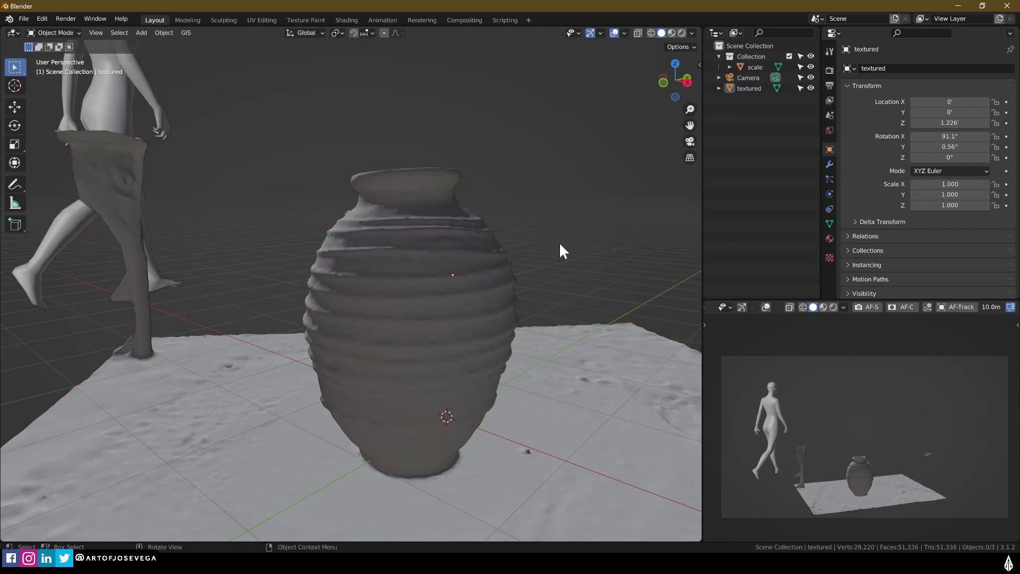
pyautogui.scroll(-4, 531, 239)
pyautogui.moveTo(426, 249); pyautogui.dragTo(555, 288, button='middle')
pyautogui.scroll(-3, 445, 264)
pyautogui.scroll(5, 431, 332)
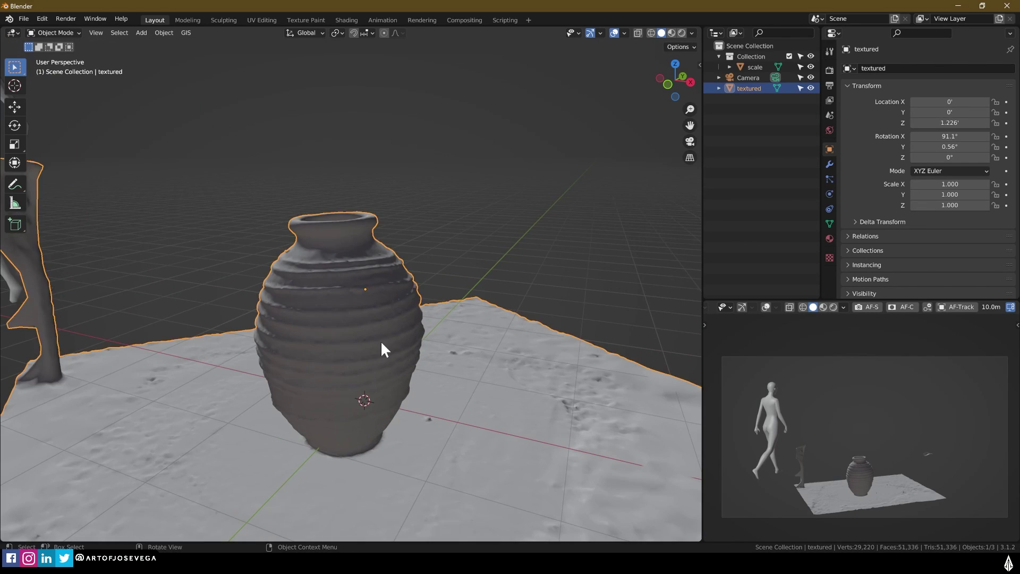
pyautogui.scroll(-4, 381, 339)
pyautogui.click(393, 333)
pyautogui.hotkey('ctrl', 'Tab')
pyautogui.click(533, 341)
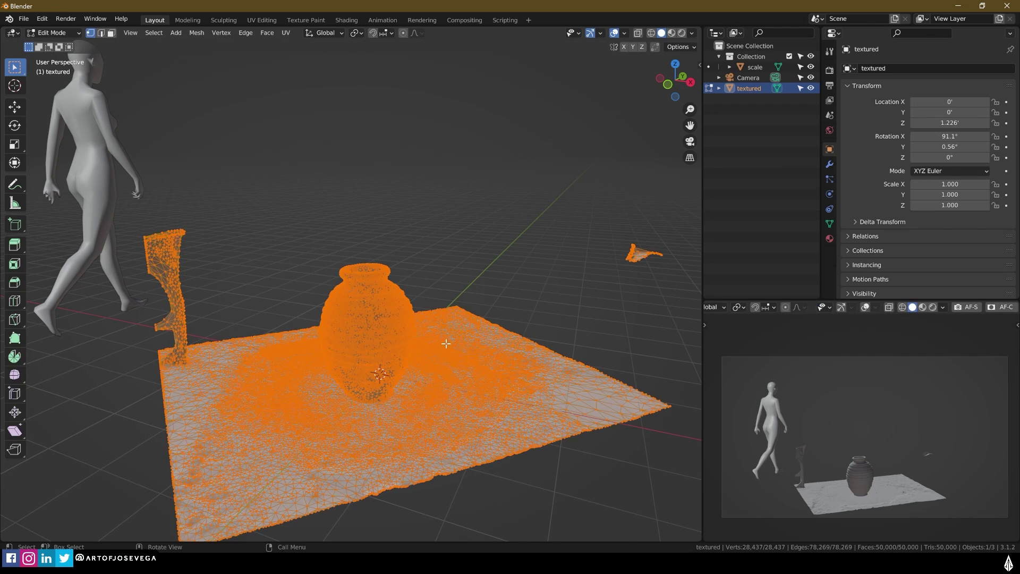
# Step: Box-select the small stray fragment at right and delete its vertices
pyautogui.moveTo(533, 340); pyautogui.dragTo(455, 327, button='middle')
pyautogui.moveTo(385, 353); pyautogui.dragTo(530, 267, button='middle')
pyautogui.press('c')
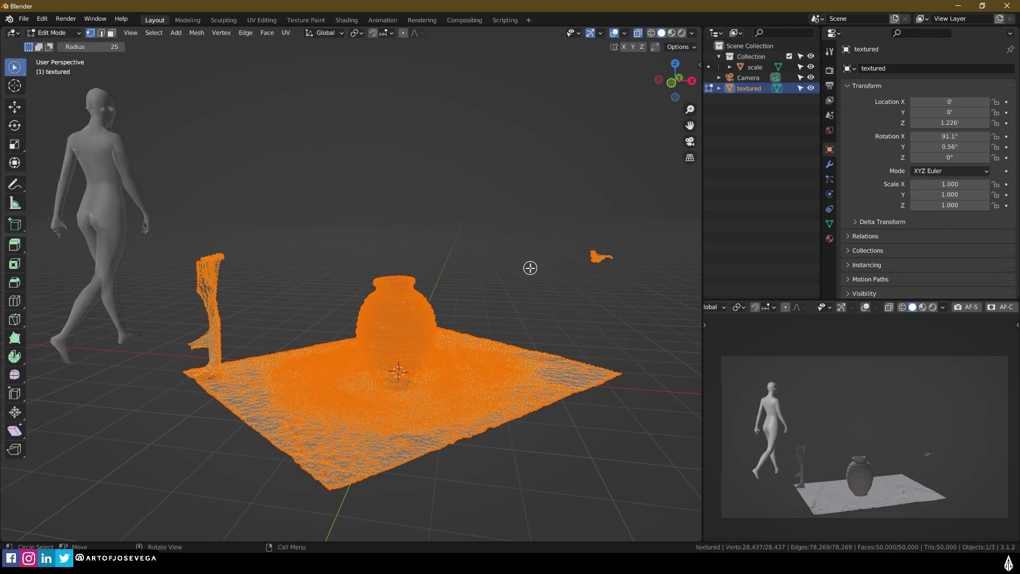
pyautogui.press('w')
pyautogui.press('w')
pyautogui.press('w')
pyautogui.moveTo(581, 242); pyautogui.dragTo(621, 268)
pyautogui.press('x')
pyautogui.click(617, 278)
# Step: Select all vertices and try Merge Vertices by Distance, then undo the changes
pyautogui.moveTo(441, 249); pyautogui.dragTo(402, 273, button='middle')
pyautogui.scroll(4, 462, 292)
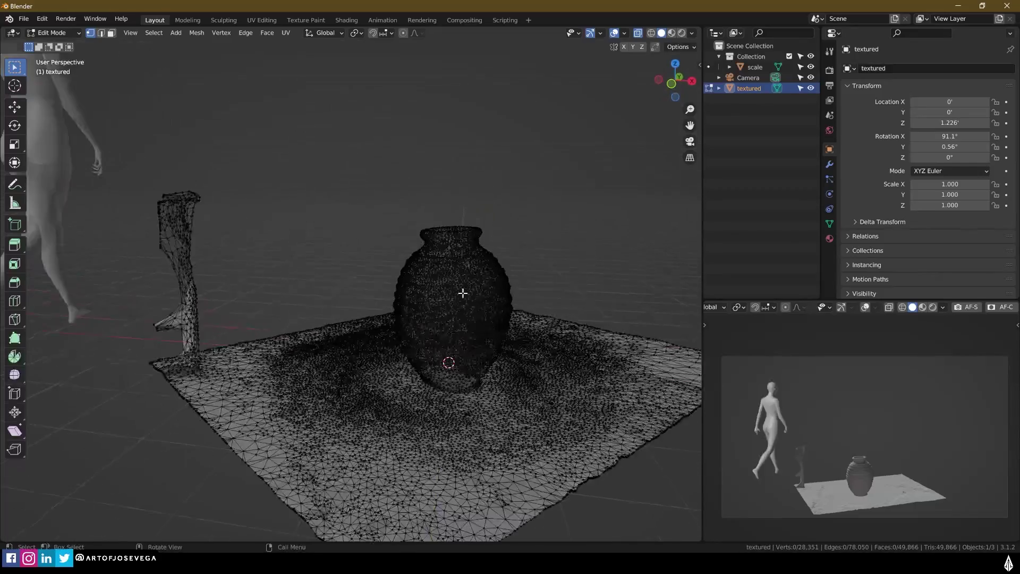
pyautogui.moveTo(466, 291); pyautogui.dragTo(479, 336, button='middle')
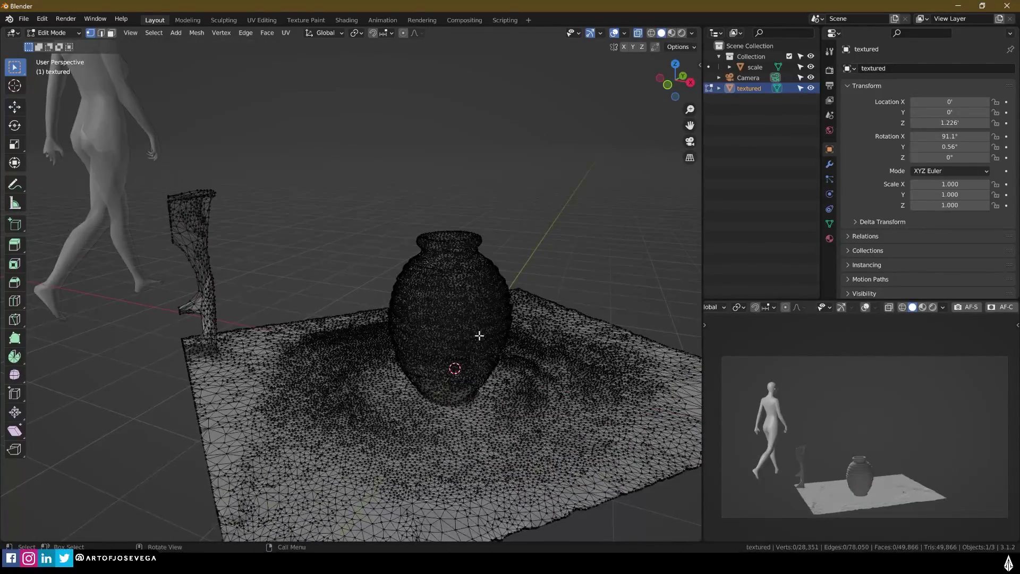
pyautogui.press('a')
pyautogui.rightClick(473, 361)
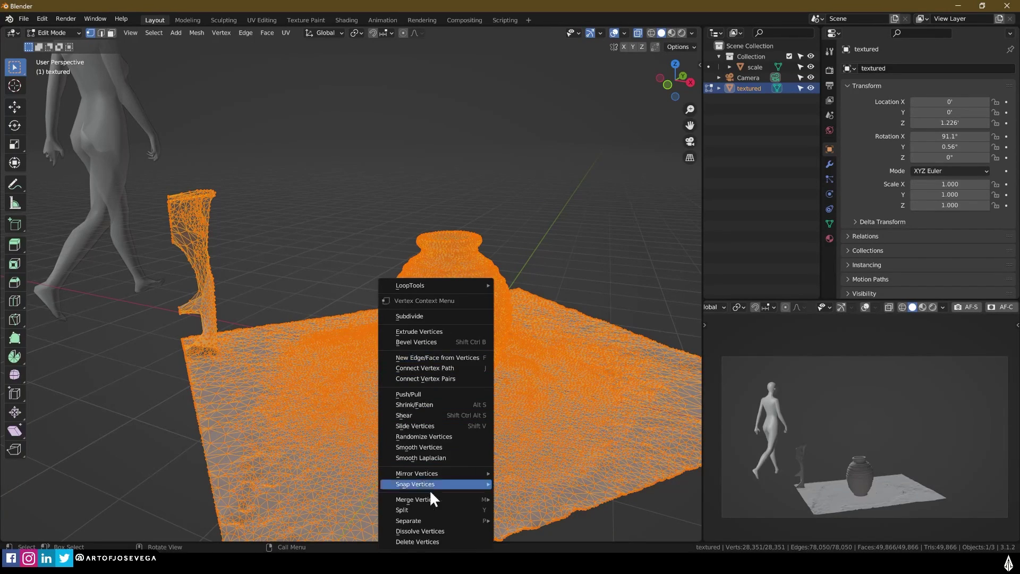
pyautogui.moveTo(429, 500)
pyautogui.click(530, 498)
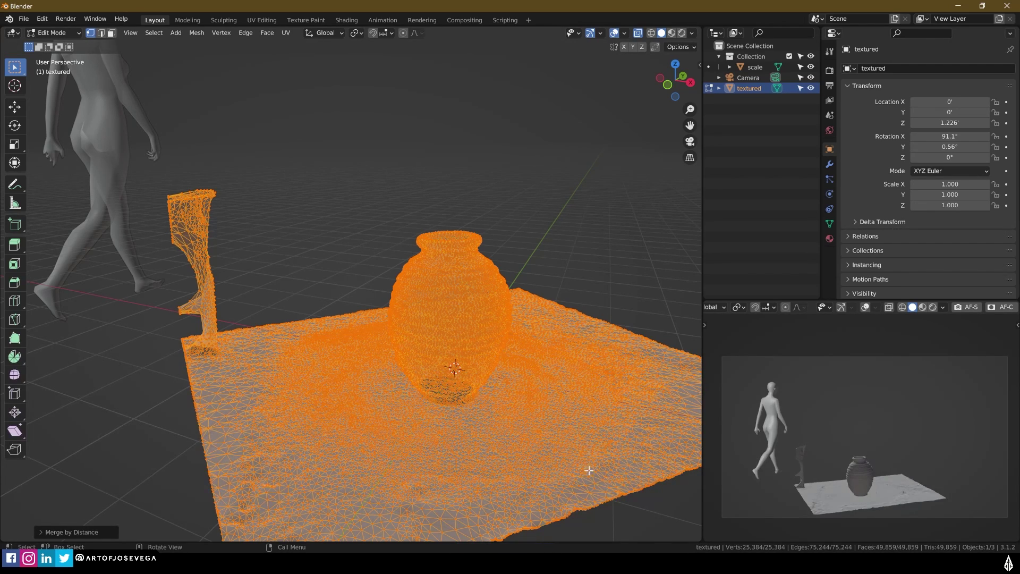
pyautogui.moveTo(522, 421); pyautogui.dragTo(460, 417, button='middle')
pyautogui.hotkey('ctrl', 'z')
pyautogui.hotkey('ctrl', 'z')
pyautogui.hotkey('ctrl', 'z')
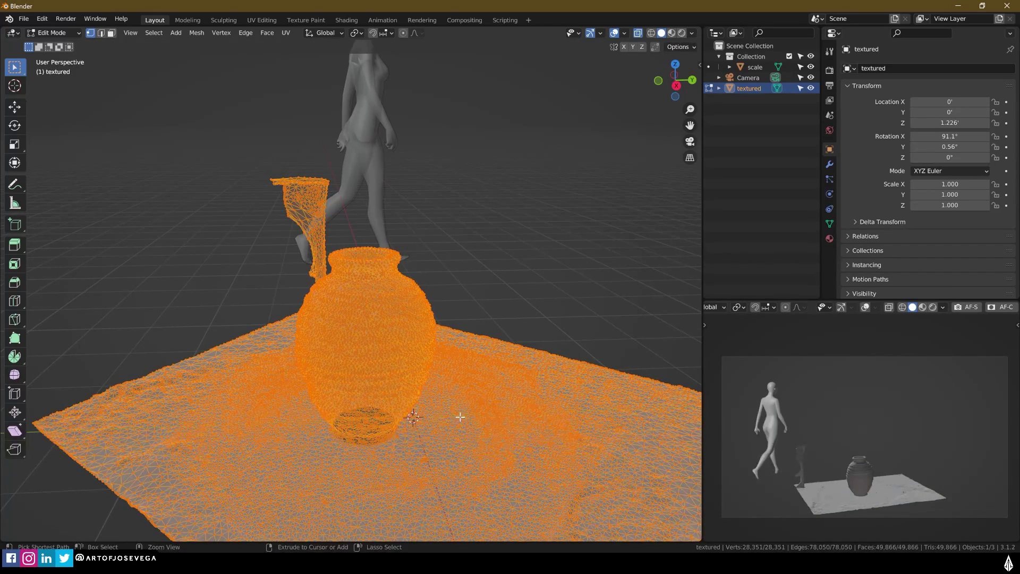
# Step: Leave Edit Mode, reselect the scanned pot, and re-enter Edit Mode
pyautogui.press('Tab')
pyautogui.moveTo(425, 324); pyautogui.dragTo(472, 321, button='middle')
pyautogui.click(524, 257)
pyautogui.keyDown('shift'); pyautogui.moveTo(495, 387); pyautogui.dragTo(473, 291, button='middle'); pyautogui.keyUp('shift')
pyautogui.click(473, 348)
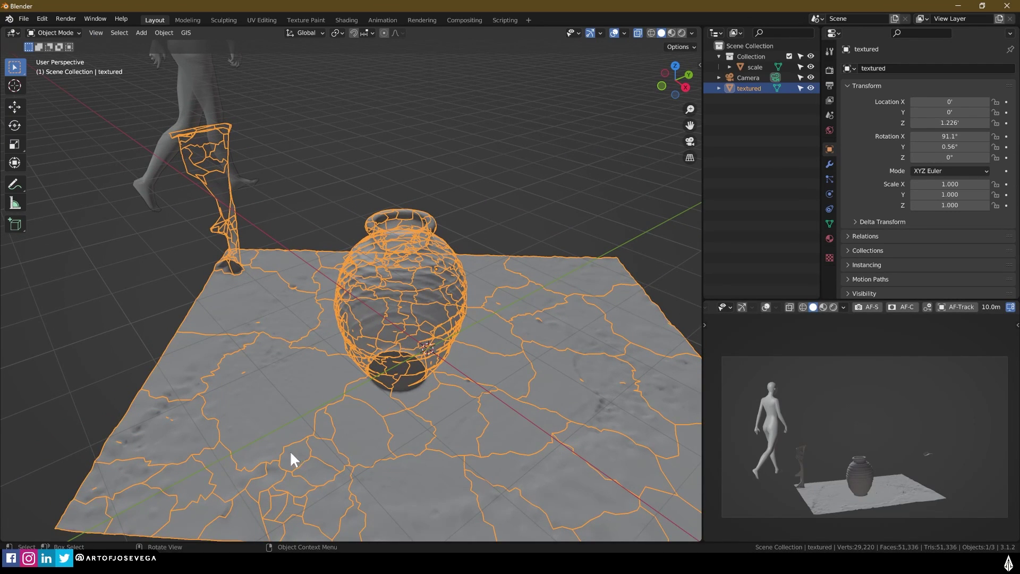
pyautogui.moveTo(583, 414); pyautogui.dragTo(419, 278, button='middle')
pyautogui.scroll(-4, 422, 290)
pyautogui.hotkey('ctrl', 'Tab')
pyautogui.click(544, 291)
# Step: Select all vertices and merge duplicates by distance, then return to Edit Mode
pyautogui.press('a')
pyautogui.rightClick(440, 295)
pyautogui.moveTo(438, 295)
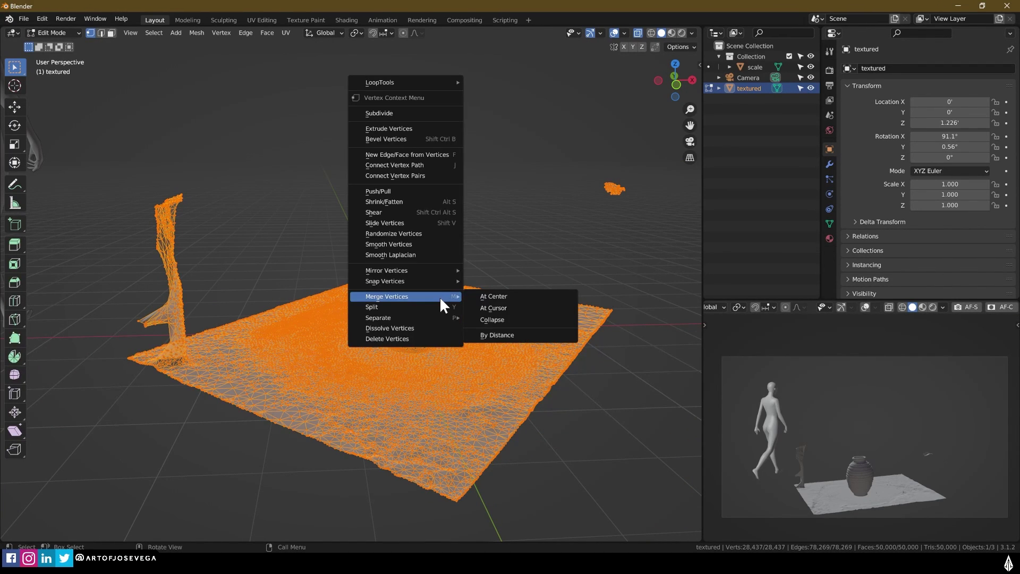
pyautogui.click(496, 334)
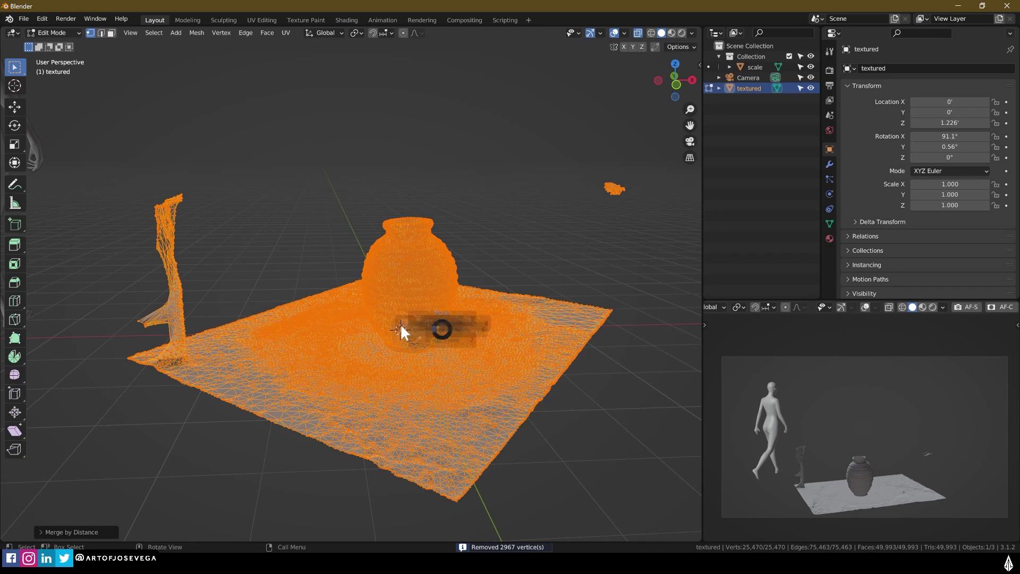
pyautogui.press('Tab')
pyautogui.hotkey('ctrl', 'Tab')
pyautogui.click(461, 328)
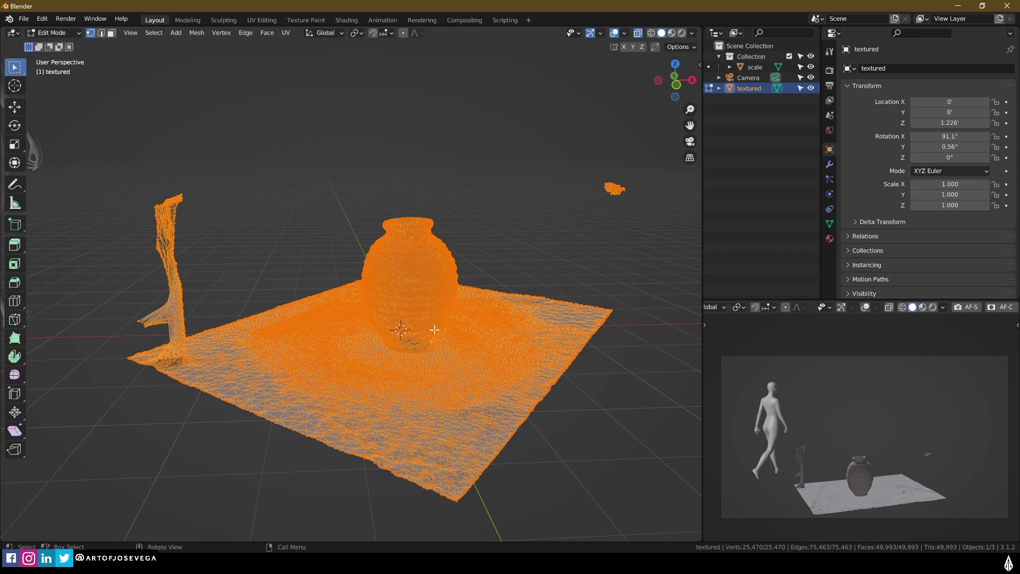
# Step: Select the linked ground patch, invert the selection, and delete the stray blob's vertices
pyautogui.click(429, 283)
pyautogui.moveTo(415, 288); pyautogui.dragTo(425, 269, button='middle')
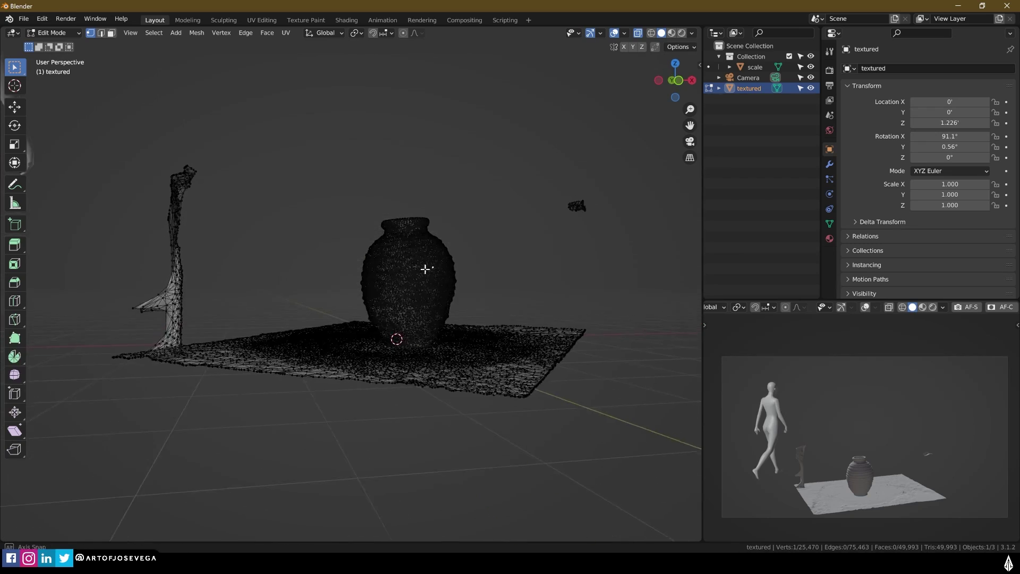
pyautogui.scroll(2, 423, 270)
pyautogui.hotkey('ctrl', 'l')
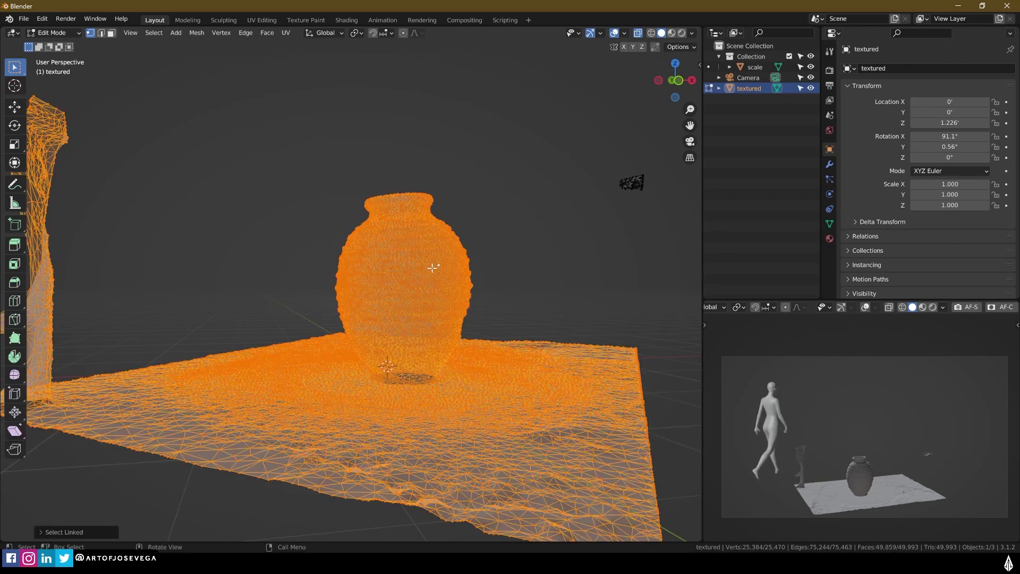
pyautogui.scroll(-4, 408, 283)
pyautogui.moveTo(408, 283); pyautogui.dragTo(367, 317, button='middle')
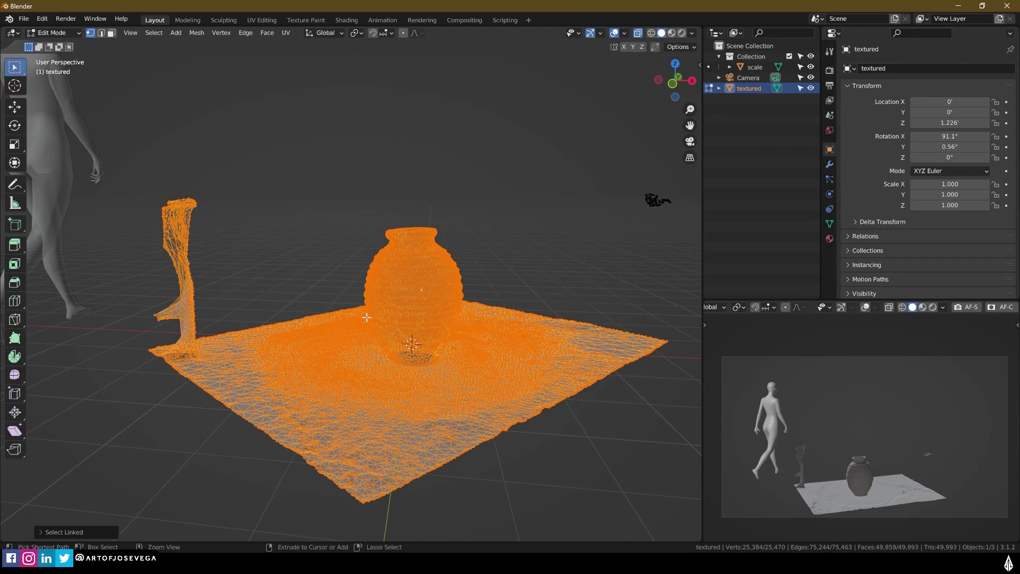
pyautogui.hotkey('ctrl', 'i')
pyautogui.press('x')
pyautogui.click(373, 315)
# Step: Return to Object Mode, turn off X-Ray, and deselect the cleaned scan
pyautogui.hotkey('ctrl', 'Tab')
pyautogui.click(291, 291)
pyautogui.moveTo(344, 282); pyautogui.dragTo(362, 282, button='middle')
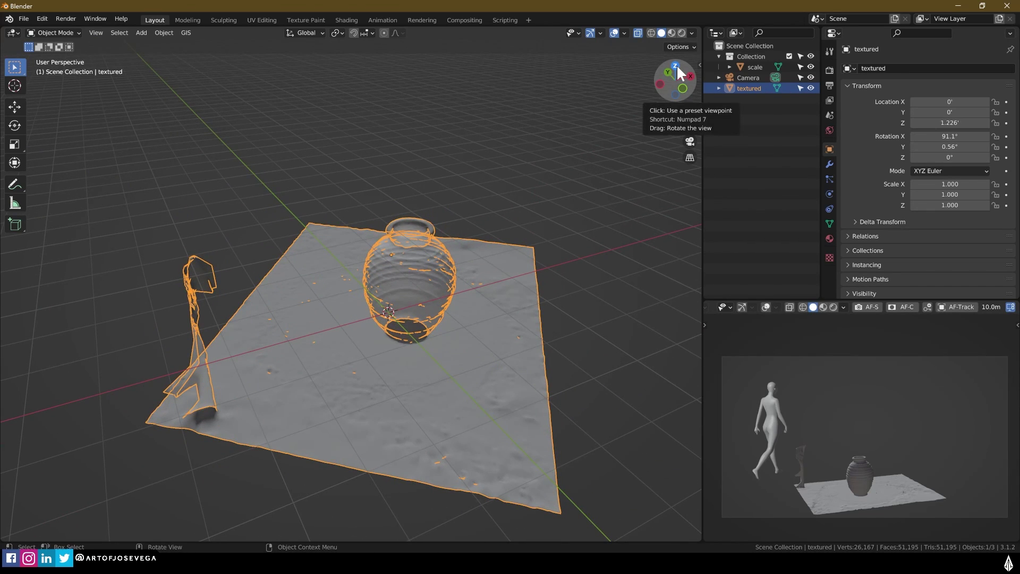
pyautogui.moveTo(470, 260); pyautogui.dragTo(359, 323, button='middle')
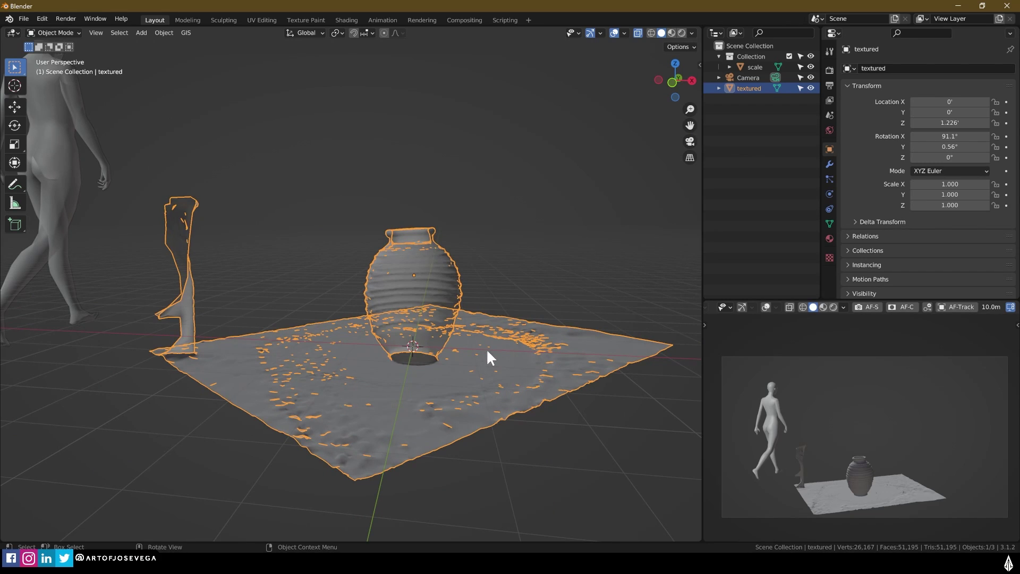
pyautogui.hotkey('alt', 'z')
pyautogui.click(494, 290)
pyautogui.moveTo(497, 287); pyautogui.dragTo(518, 277, button='middle')
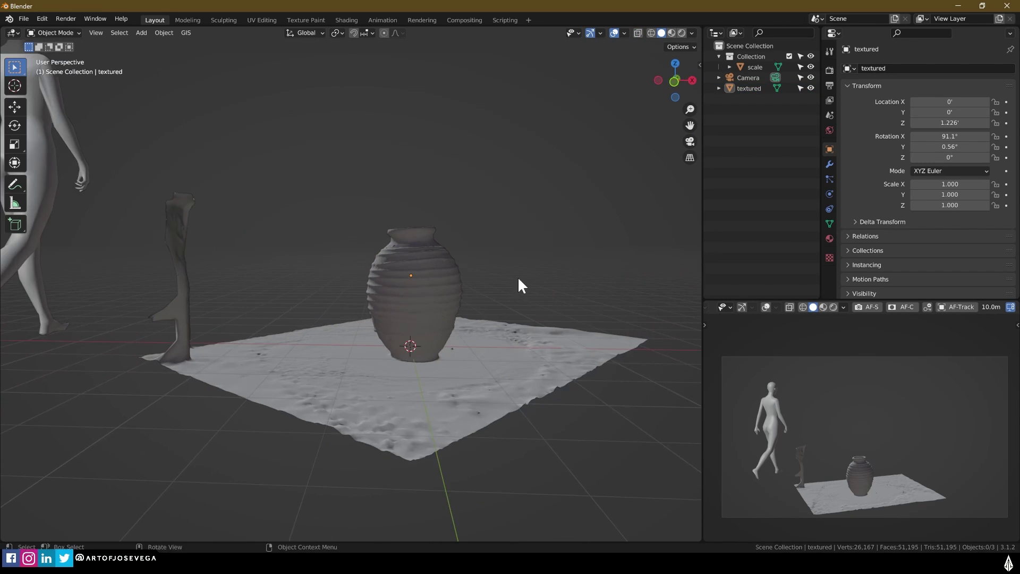
pyautogui.moveTo(621, 167); pyautogui.dragTo(575, 201, button='middle')
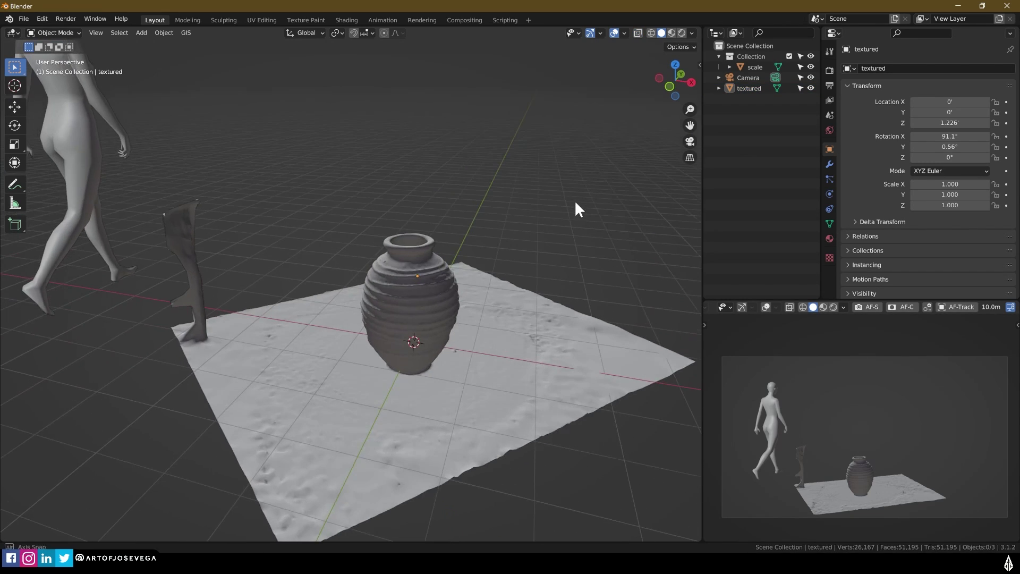
# Step: Show rendered lighting and set the camera's Passepartout to 1.0 so the area outside the frame goes dark
pyautogui.click(833, 307)
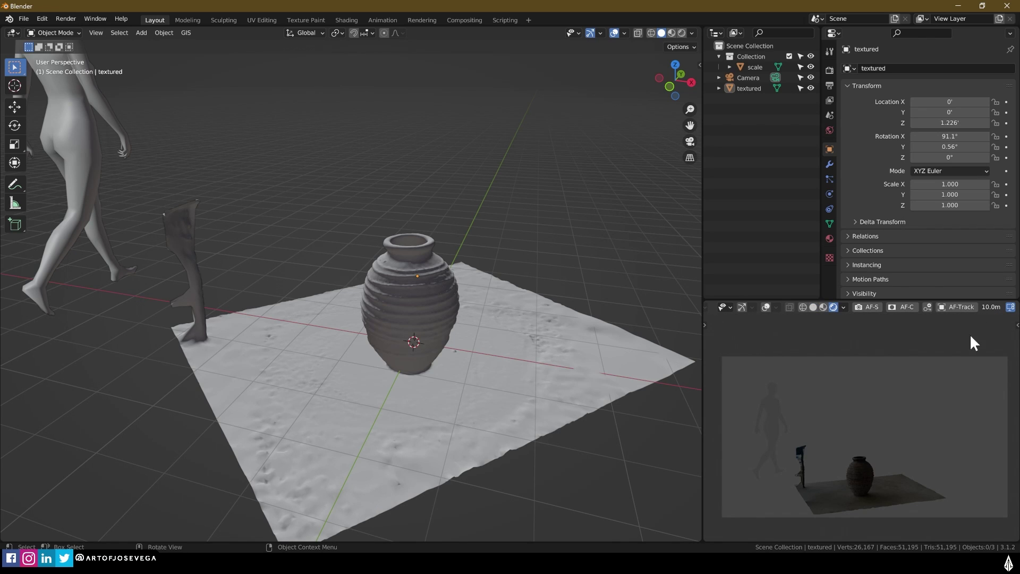
pyautogui.scroll(6, 870, 460)
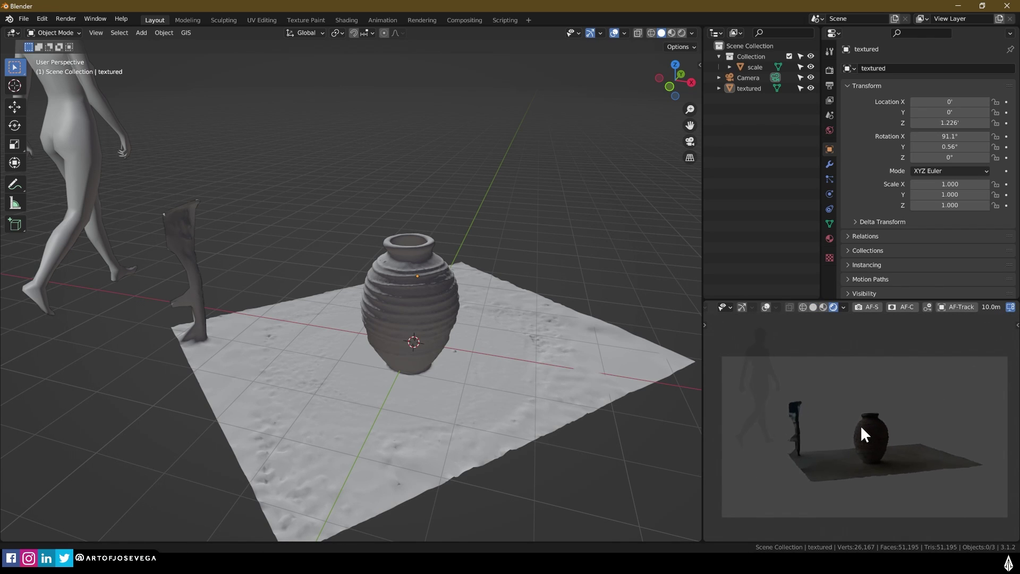
pyautogui.click(412, 307)
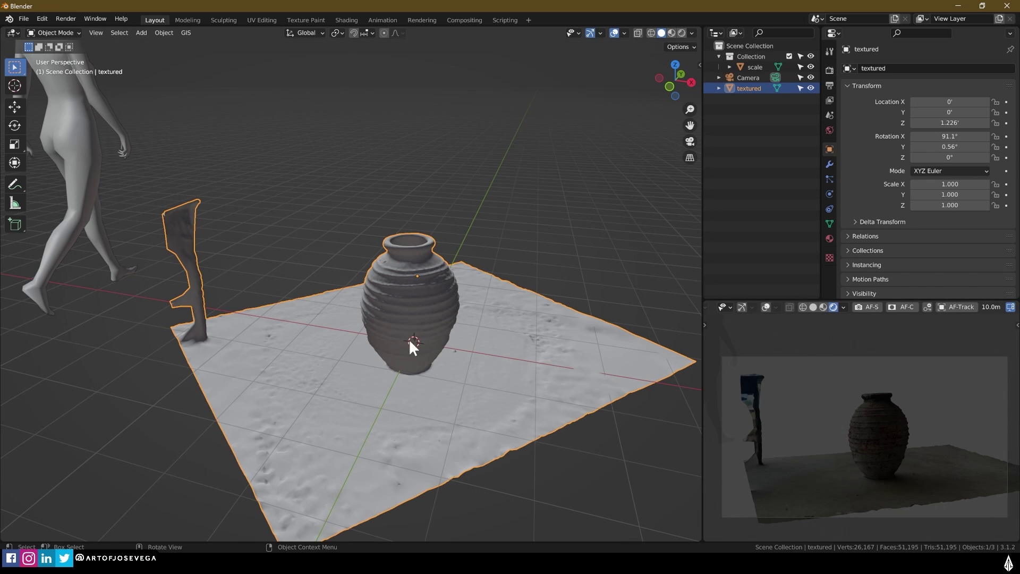
pyautogui.click(749, 77)
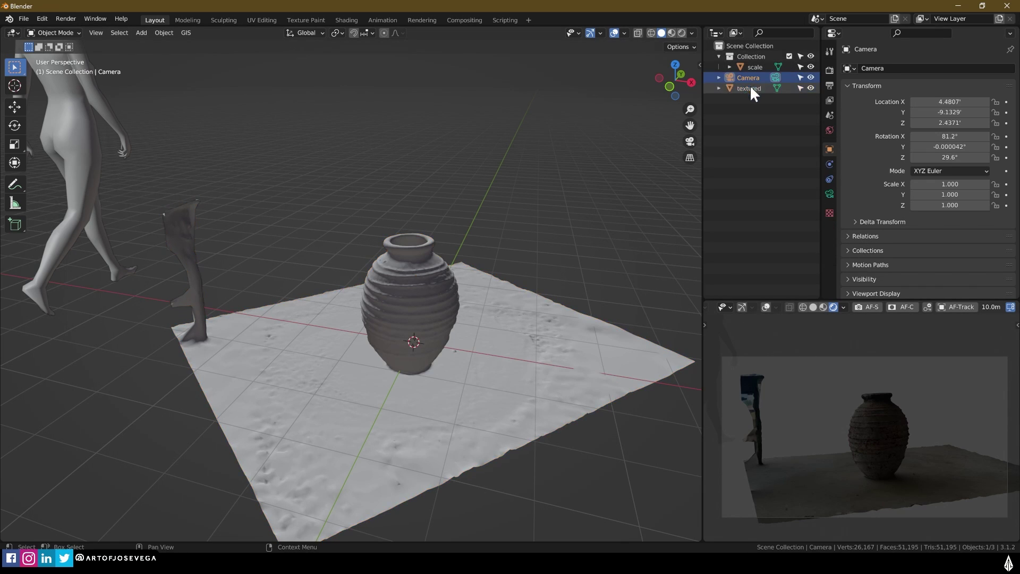
pyautogui.click(828, 194)
pyautogui.click(871, 263)
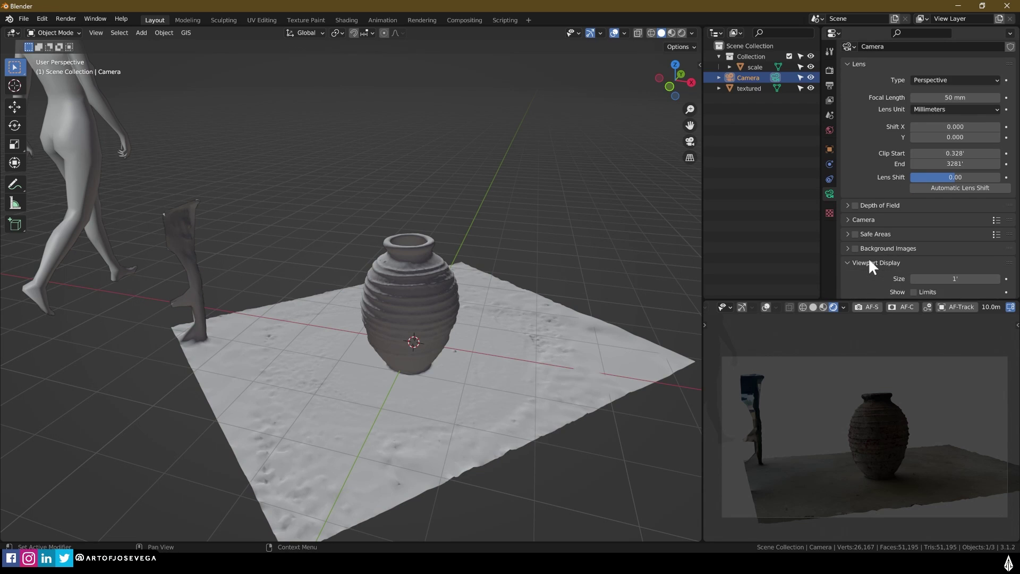
pyautogui.scroll(-5, 888, 259)
pyautogui.moveTo(954, 244); pyautogui.dragTo(999, 245)
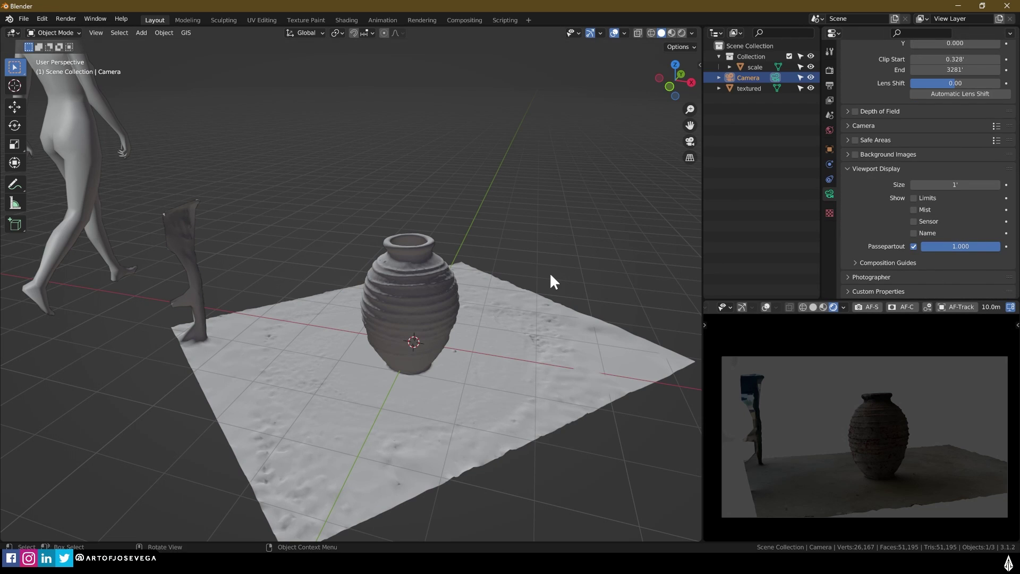
# Step: Select the scanned mesh and enable Physical Atmosphere in the sidebar's Atmosphere tab, adding a sun
pyautogui.click(478, 328)
pyautogui.press('n')
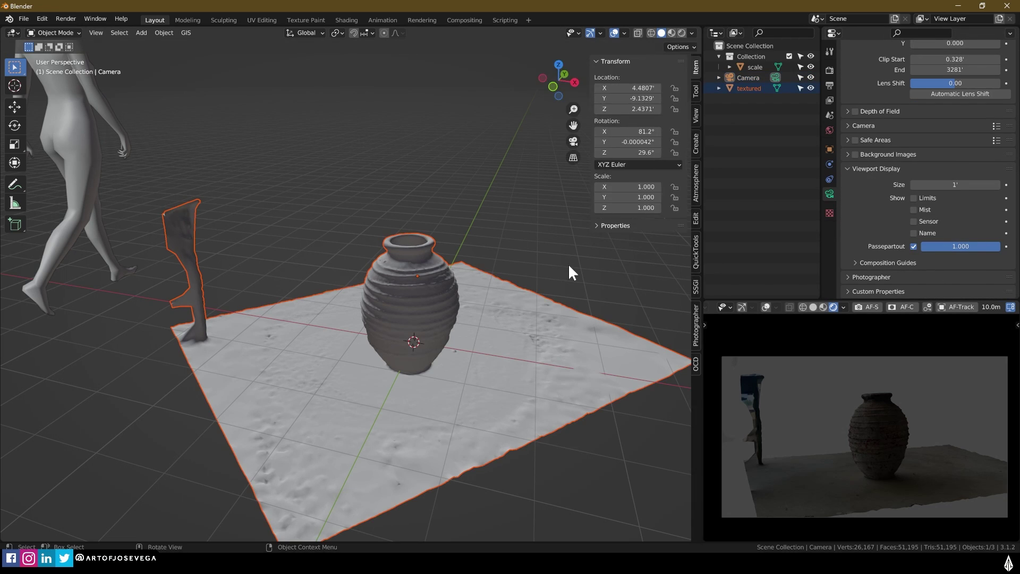
pyautogui.click(692, 179)
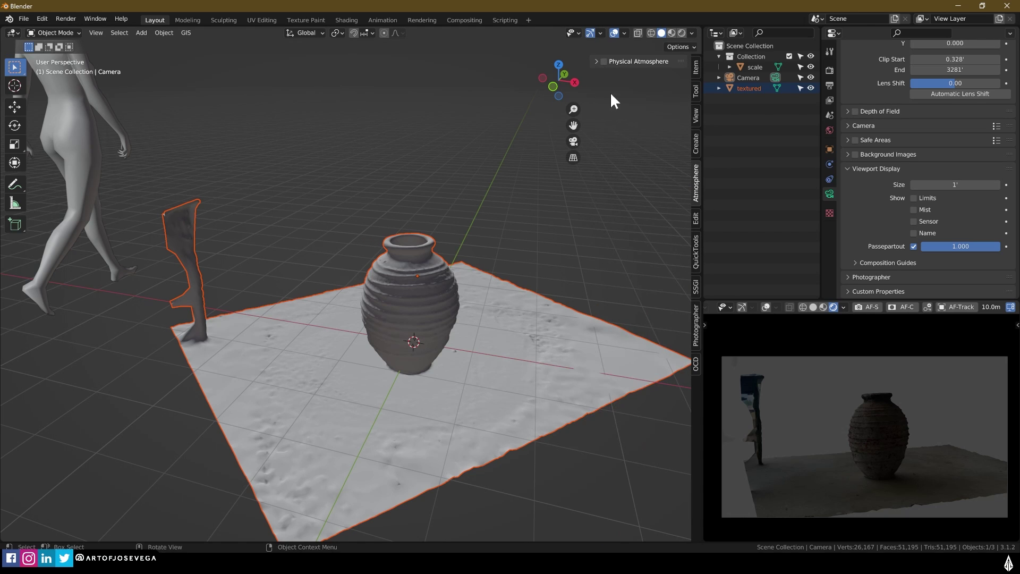
pyautogui.click(603, 61)
# Step: Set the sun elevation to 128° and inspect the vase in Rendered shading from several angles
pyautogui.moveTo(645, 131); pyautogui.dragTo(581, 120)
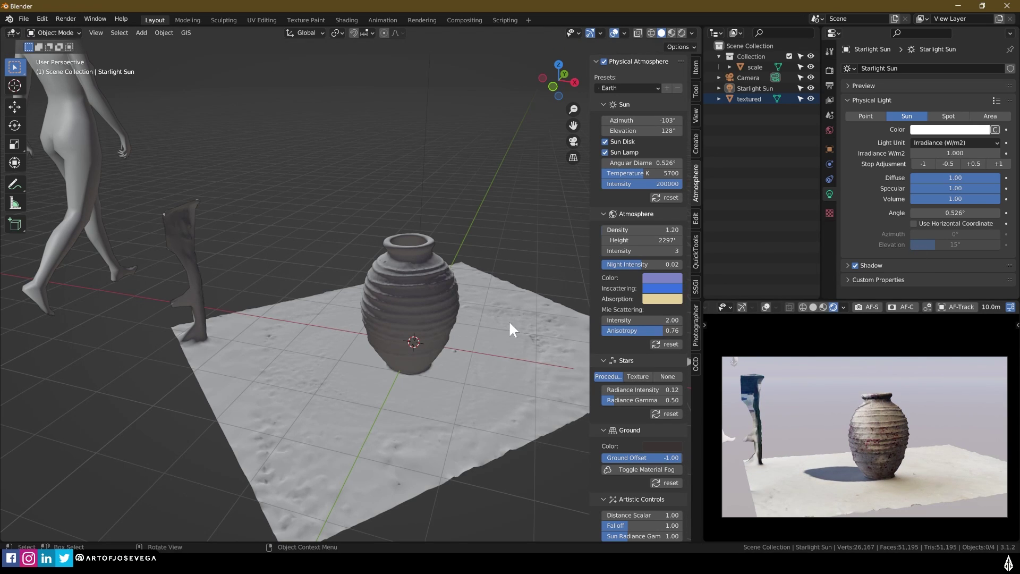
pyautogui.click(682, 32)
pyautogui.click(410, 257)
pyautogui.moveTo(410, 258); pyautogui.dragTo(426, 244, button='middle')
pyautogui.scroll(2, 393, 259)
pyautogui.moveTo(388, 300); pyautogui.dragTo(301, 260, button='middle')
pyautogui.moveTo(386, 292); pyautogui.dragTo(364, 305, button='middle')
pyautogui.scroll(3, 318, 311)
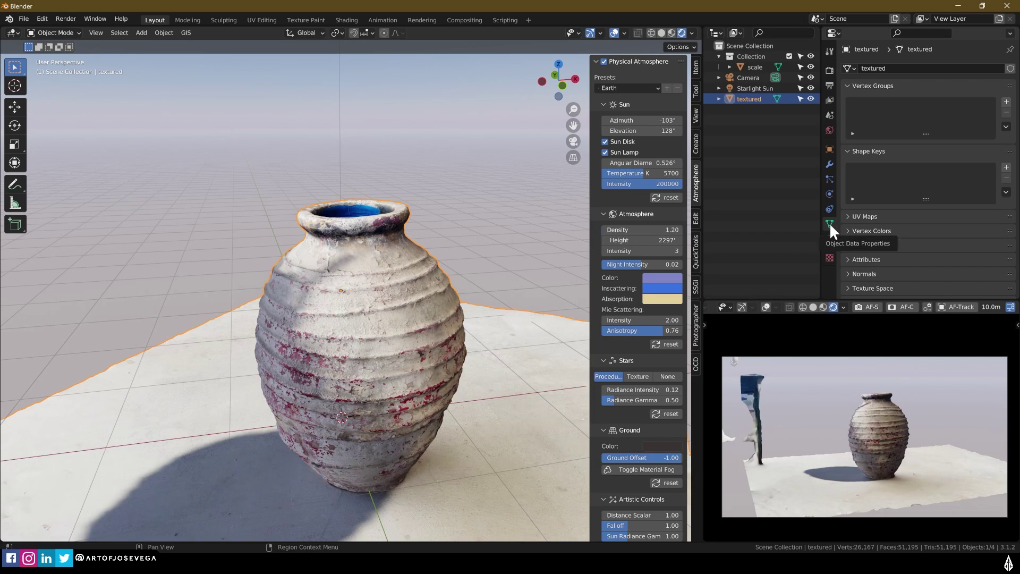
# Step: Turn off Auto Smooth in the vase mesh's Normals settings, then reselect the pot
pyautogui.click(866, 274)
pyautogui.scroll(-3, 880, 254)
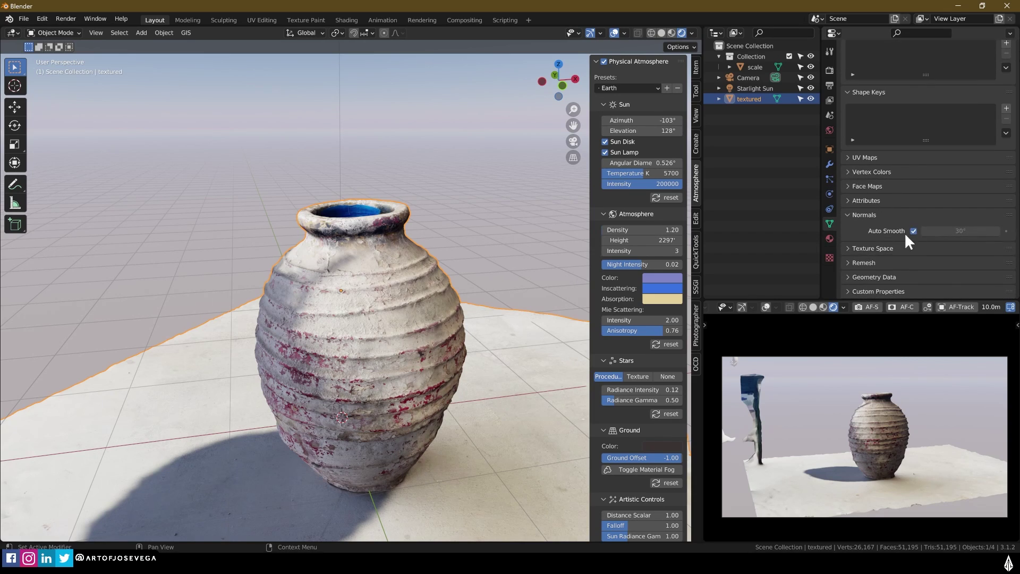
pyautogui.click(913, 231)
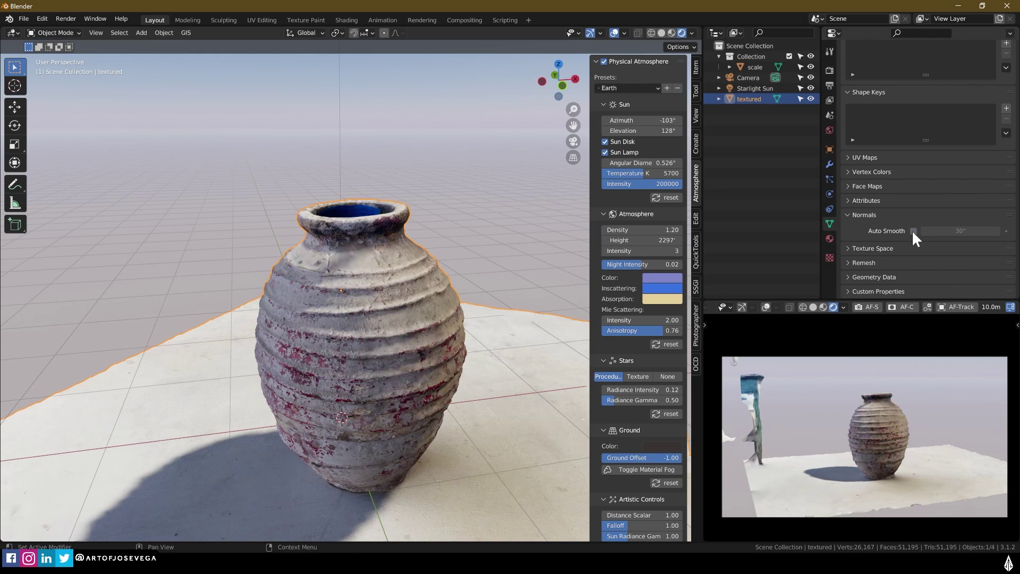
pyautogui.hotkey('alt', 'a')
pyautogui.moveTo(546, 237)
pyautogui.mouseDown(button='middle')
pyautogui.moveTo(171, 243)
pyautogui.moveTo(400, 240)
pyautogui.moveTo(367, 273)
pyautogui.moveTo(499, 243)
pyautogui.moveTo(290, 302)
pyautogui.moveTo(352, 270)
pyautogui.mouseUp(button='middle')
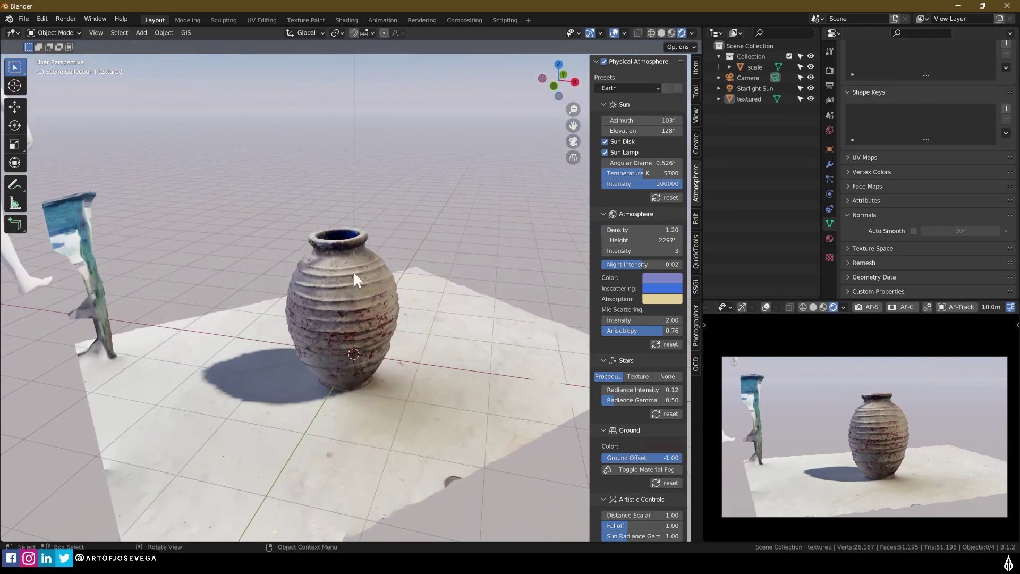
pyautogui.click(352, 269)
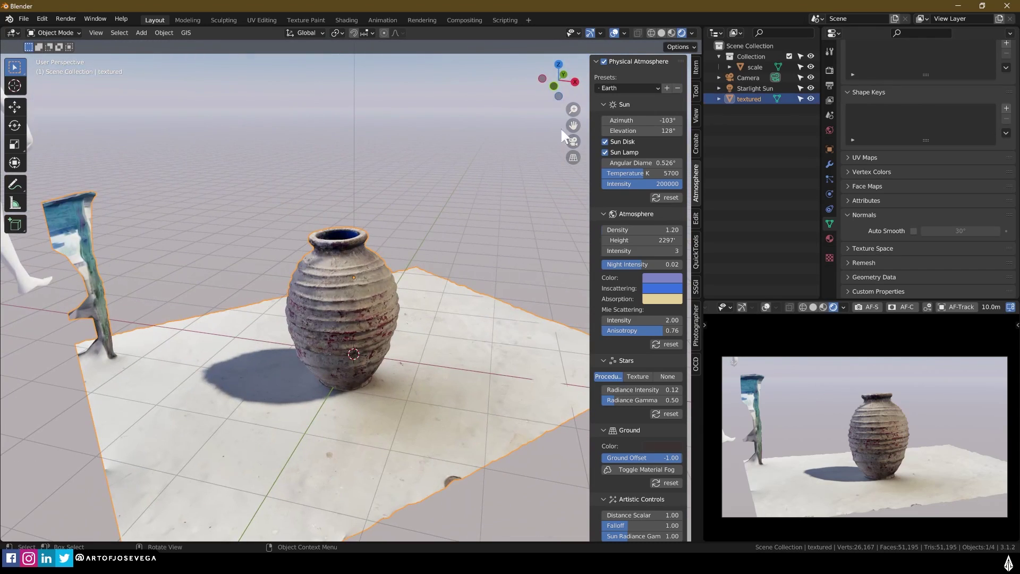
# Step: In front orthographic Edit Mode, bisect the whole scan along the floor line with Clear Outer
pyautogui.click(553, 86)
pyautogui.hotkey('ctrl', 'Tab')
pyautogui.click(481, 353)
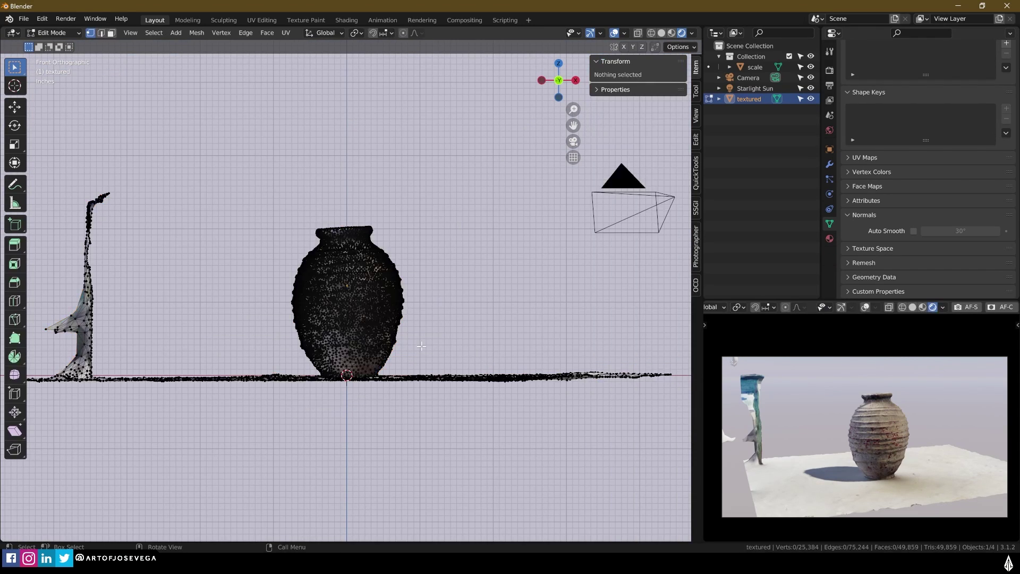
pyautogui.press('a')
pyautogui.moveTo(15, 321); pyautogui.dragTo(61, 340)
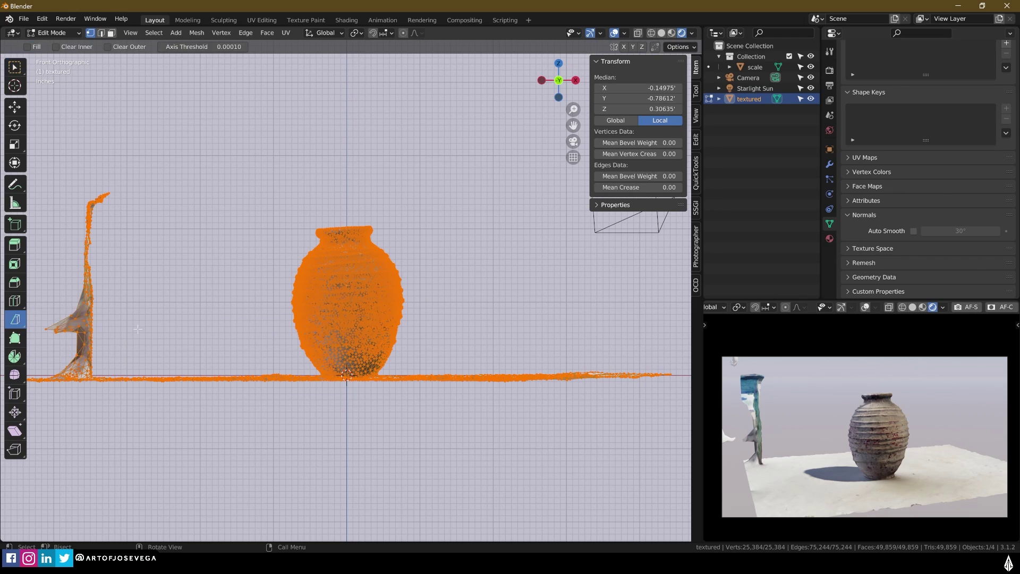
pyautogui.click(827, 51)
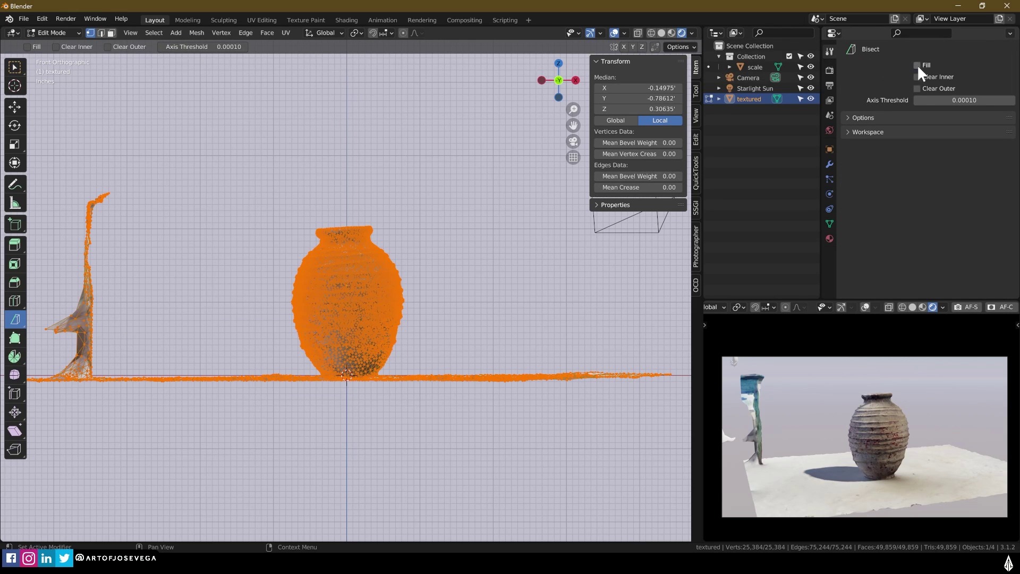
pyautogui.scroll(5, 315, 362)
pyautogui.moveTo(472, 397); pyautogui.dragTo(303, 397)
pyautogui.scroll(-5, 468, 425)
pyautogui.moveTo(473, 428); pyautogui.dragTo(454, 382, button='middle')
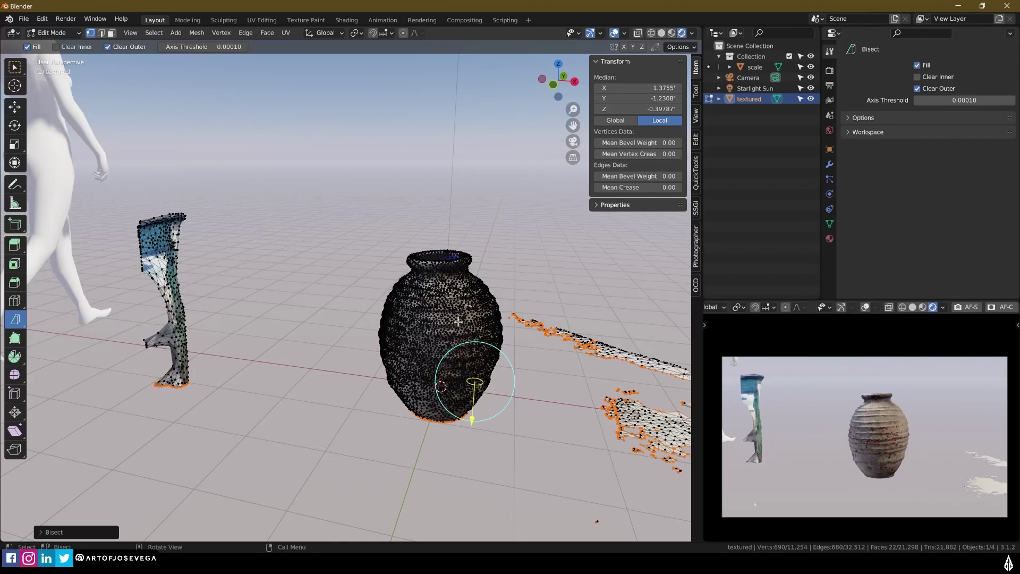
# Step: Select the vase's linked geometry, invert the selection, and delete the ground patch and stray fragments
pyautogui.press('w')
pyautogui.click(419, 300)
pyautogui.moveTo(419, 300)
pyautogui.mouseDown(button='middle')
pyautogui.moveTo(389, 309)
pyautogui.moveTo(426, 311)
pyautogui.mouseUp(button='middle')
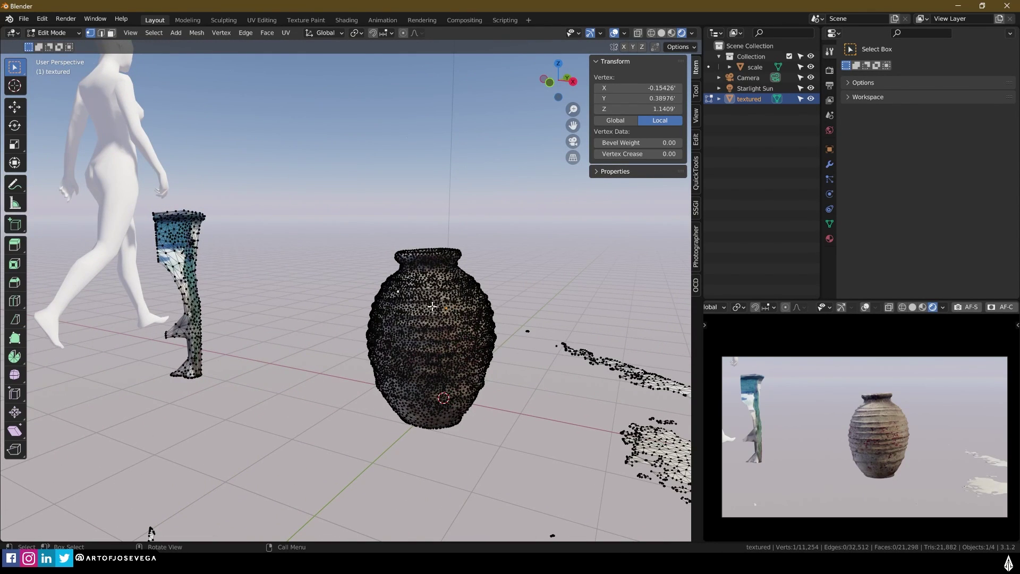
pyautogui.hotkey('ctrl', 'l')
pyautogui.moveTo(431, 310); pyautogui.dragTo(444, 315, button='middle')
pyautogui.hotkey('ctrl', 'i')
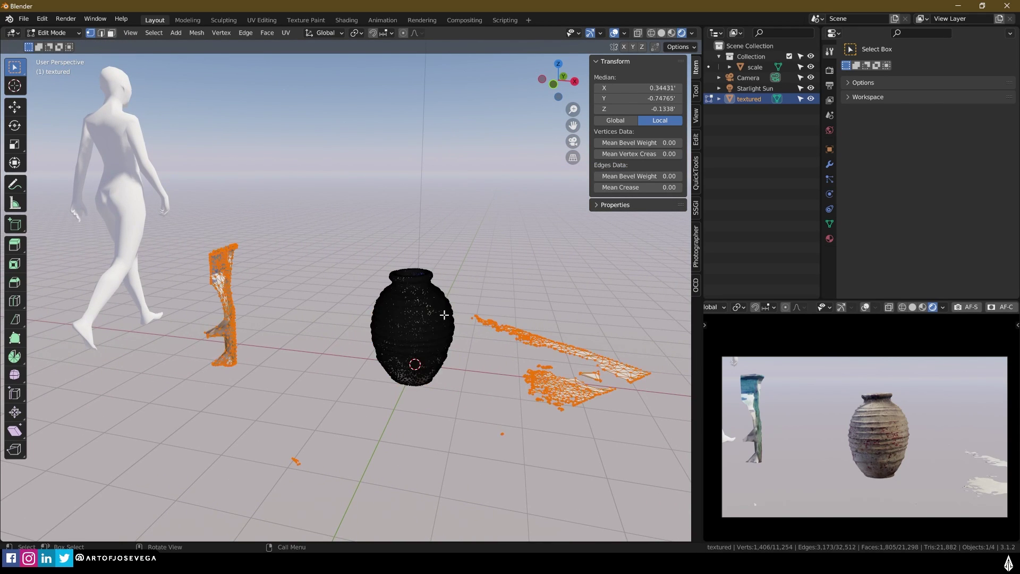
pyautogui.press('x')
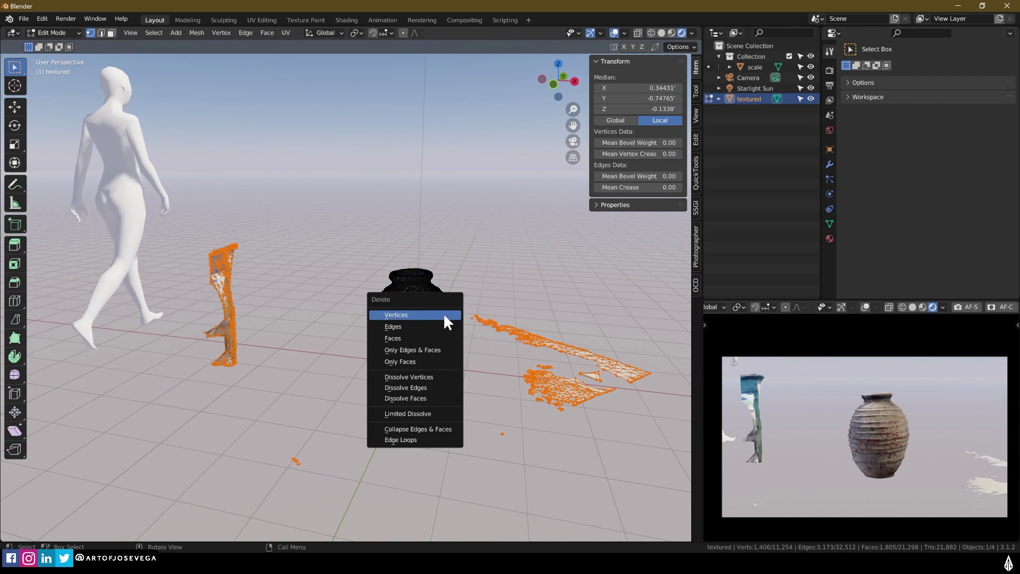
pyautogui.click(444, 314)
pyautogui.press('Tab')
pyautogui.rightClick(478, 272)
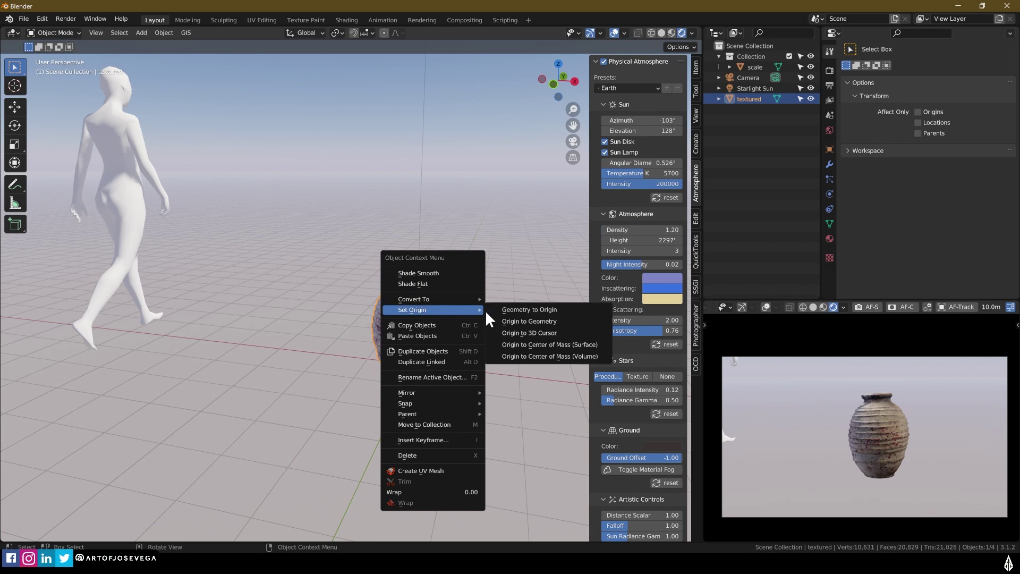
# Step: Set the pot's origin to its geometry and nudge the pot slightly to the right
pyautogui.click(497, 317)
pyautogui.click(505, 299)
pyautogui.moveTo(505, 299); pyautogui.dragTo(329, 313, button='middle')
pyautogui.click(304, 320)
pyautogui.moveTo(303, 325); pyautogui.dragTo(329, 332)
# Step: Deselect the pot, hide the sidebar, and orbit the view until the horizon shows behind the vase
pyautogui.moveTo(349, 357); pyautogui.dragTo(477, 378, button='middle')
pyautogui.click(505, 336)
pyautogui.scroll(5, 461, 321)
pyautogui.press('n')
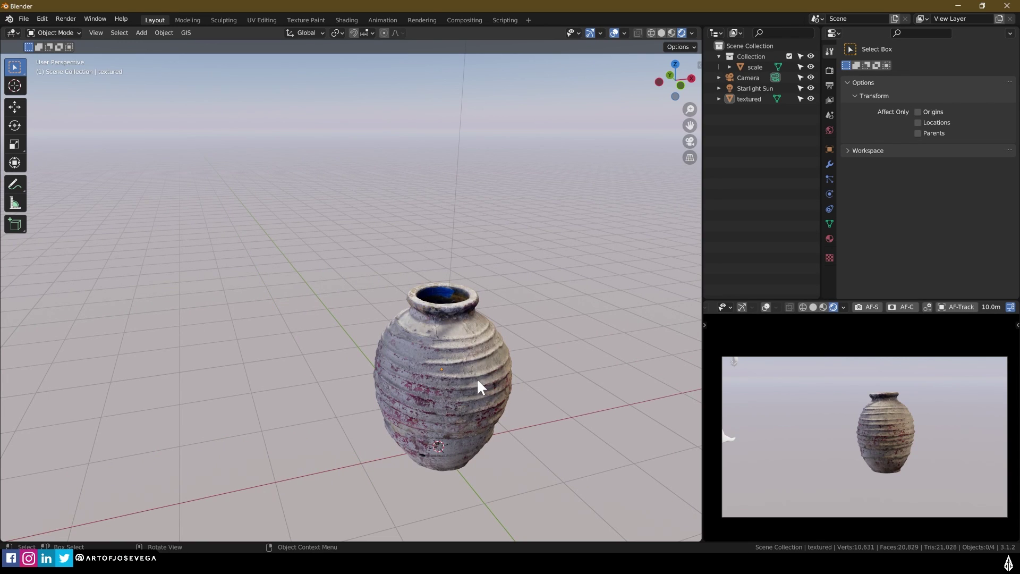
pyautogui.scroll(2, 463, 374)
pyautogui.keyDown('shift'); pyautogui.moveTo(455, 381); pyautogui.dragTo(392, 393, button='middle'); pyautogui.keyUp('shift')
pyautogui.scroll(-4, 431, 337)
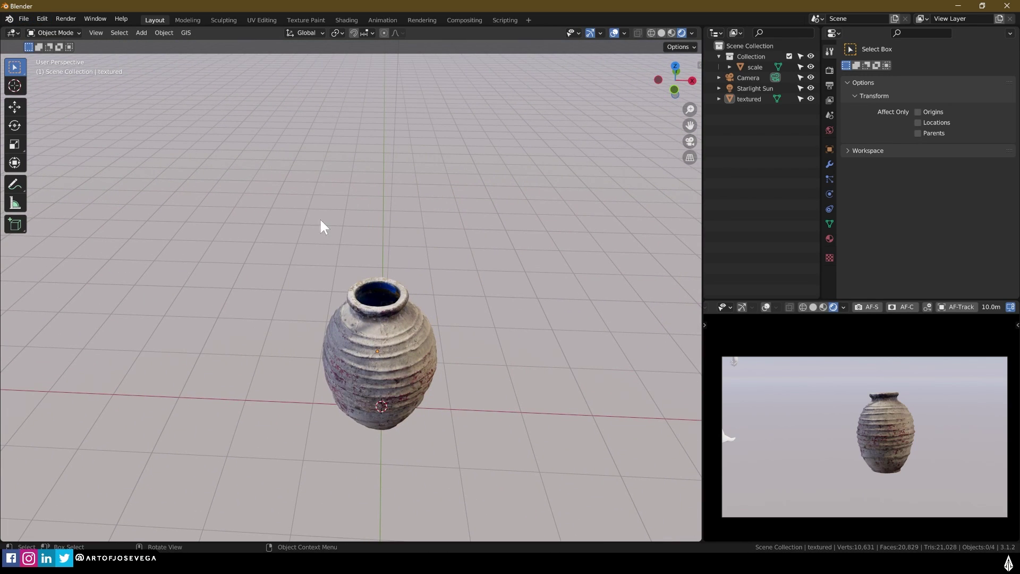
pyautogui.moveTo(322, 226); pyautogui.dragTo(388, 341, button='middle')
pyautogui.moveTo(277, 558)
pyautogui.click(313, 513)
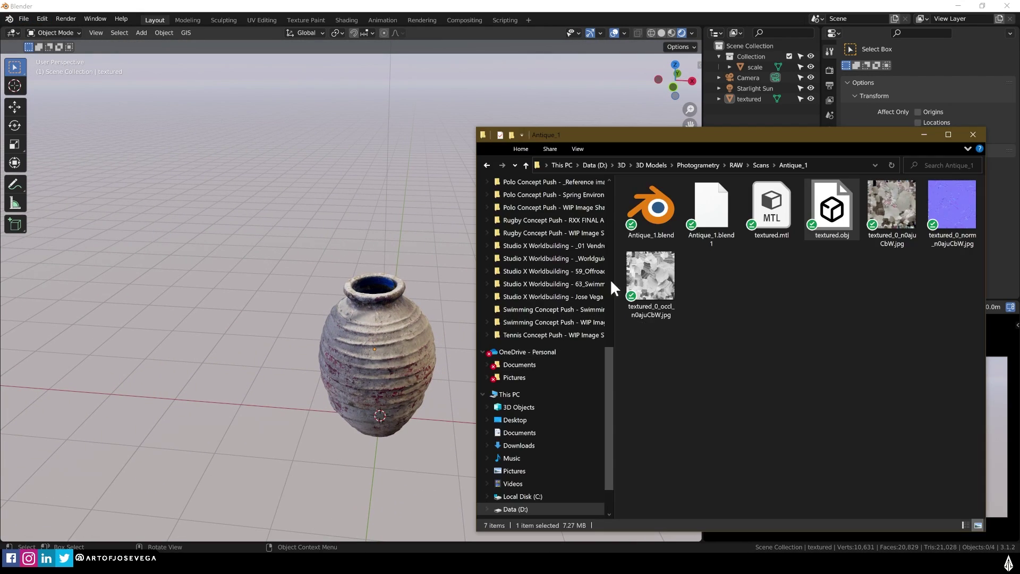
pyautogui.click(726, 333)
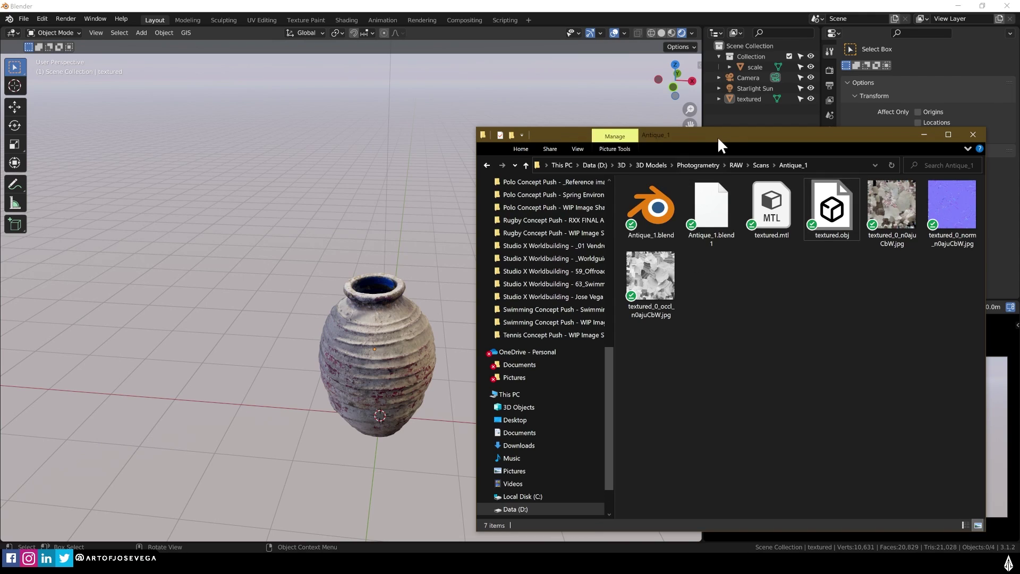
pyautogui.moveTo(717, 135); pyautogui.dragTo(723, 115)
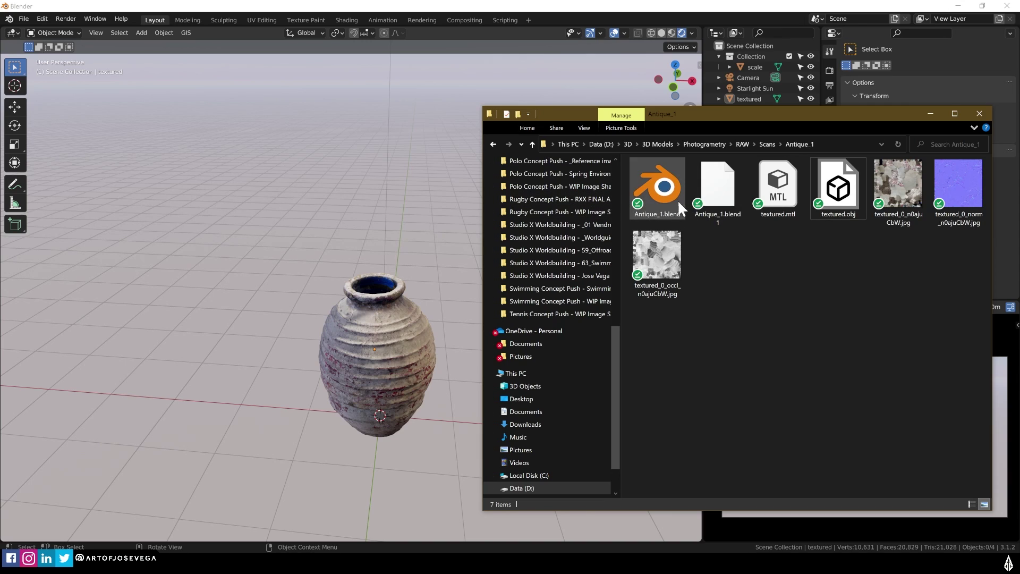
pyautogui.click(401, 118)
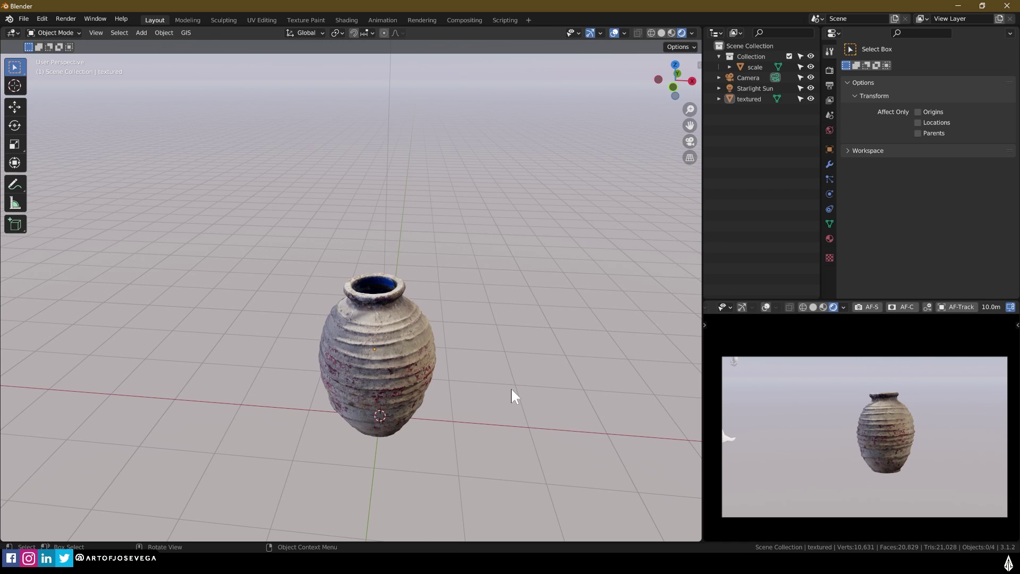
pyautogui.moveTo(479, 364)
pyautogui.mouseDown(button='middle')
pyautogui.moveTo(326, 340)
pyautogui.moveTo(483, 343)
pyautogui.moveTo(410, 349)
pyautogui.moveTo(539, 378)
pyautogui.moveTo(403, 372)
pyautogui.moveTo(491, 342)
pyautogui.moveTo(361, 372)
pyautogui.moveTo(438, 332)
pyautogui.moveTo(404, 342)
pyautogui.moveTo(524, 321)
pyautogui.moveTo(364, 351)
pyautogui.moveTo(358, 396)
pyautogui.moveTo(420, 408)
pyautogui.moveTo(434, 358)
pyautogui.moveTo(485, 368)
pyautogui.mouseUp(button='middle')
pyautogui.click(410, 348)
pyautogui.scroll(4, 360, 372)
pyautogui.scroll(-4, 358, 396)
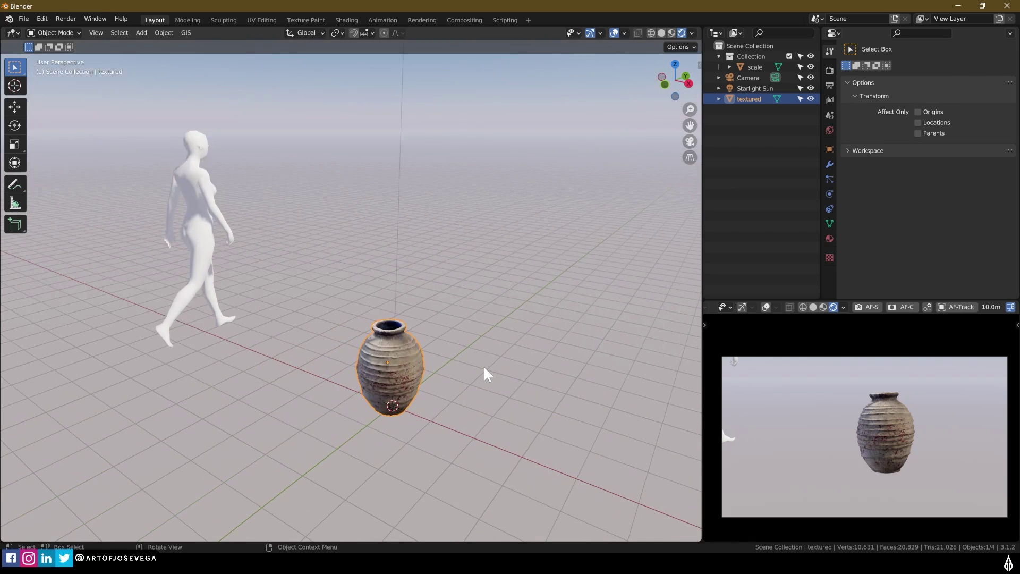